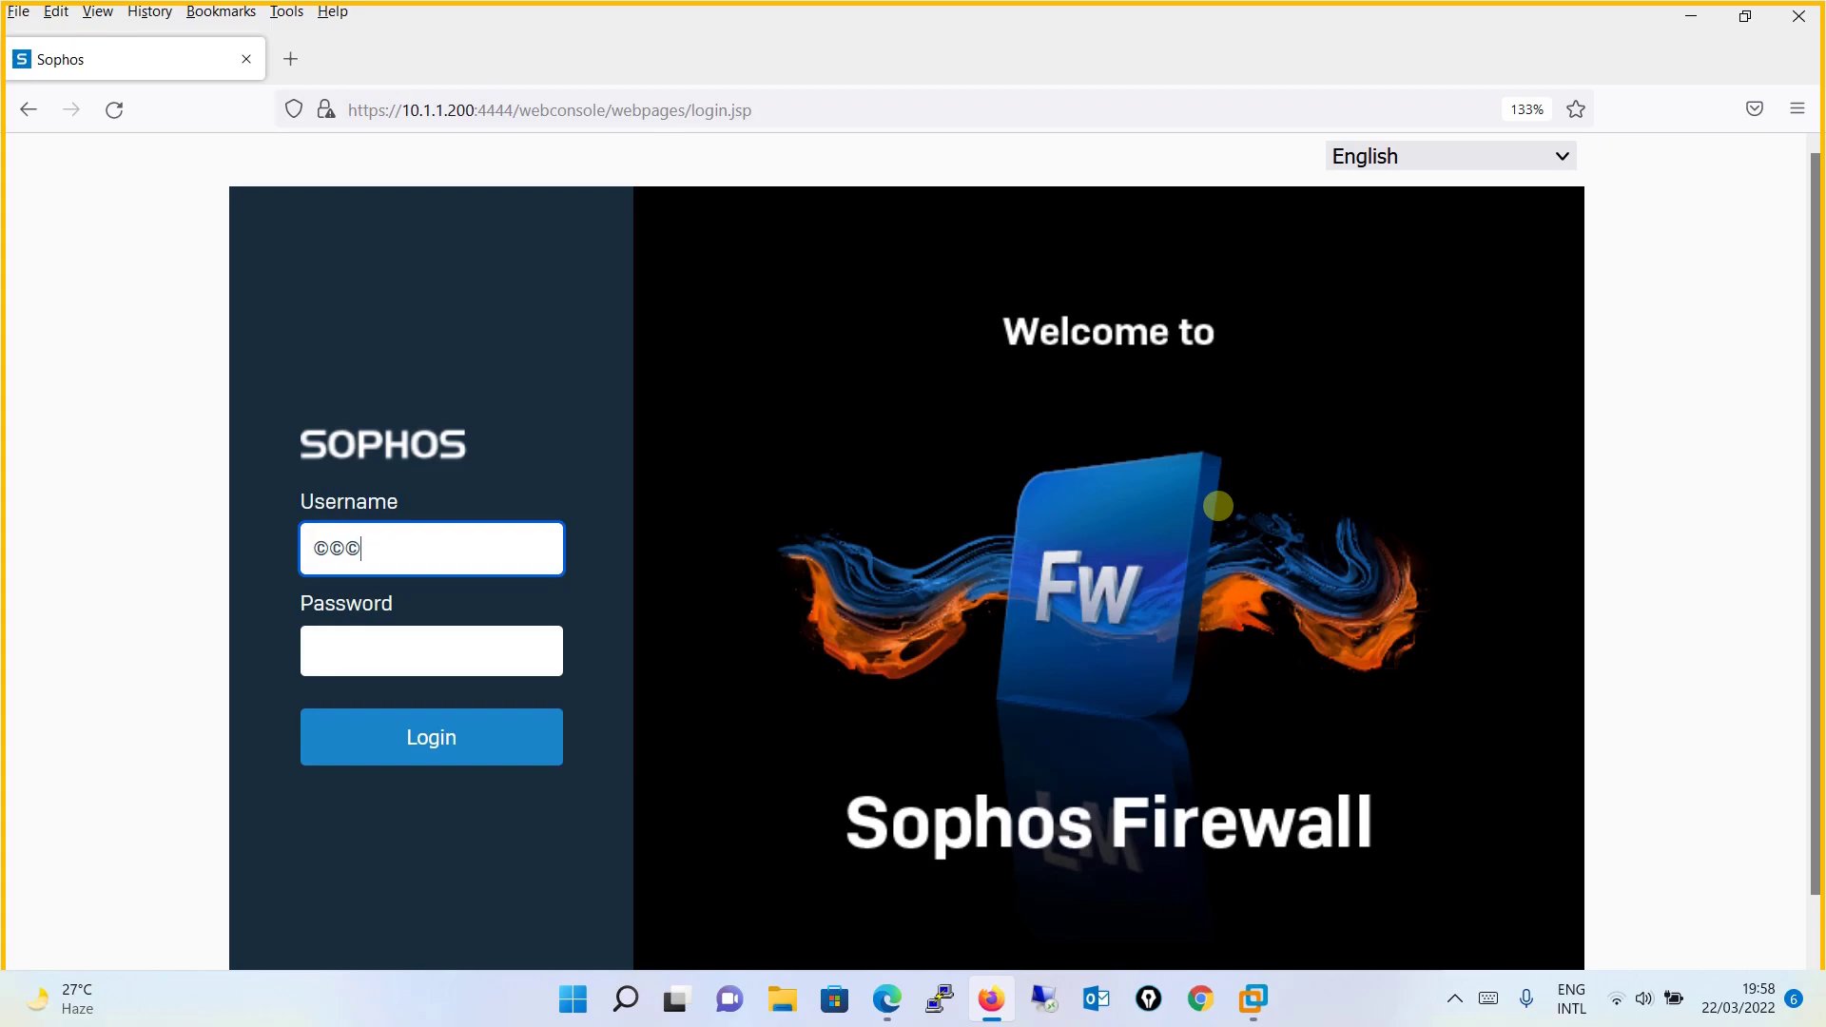
# Sign in to the web console as admin with the account password
pyautogui.press('BackSpace')
pyautogui.press('BackSpace')
pyautogui.press('BackSpace')
pyautogui.write('admin')
pyautogui.press('Tab')
pyautogui.write('*********')
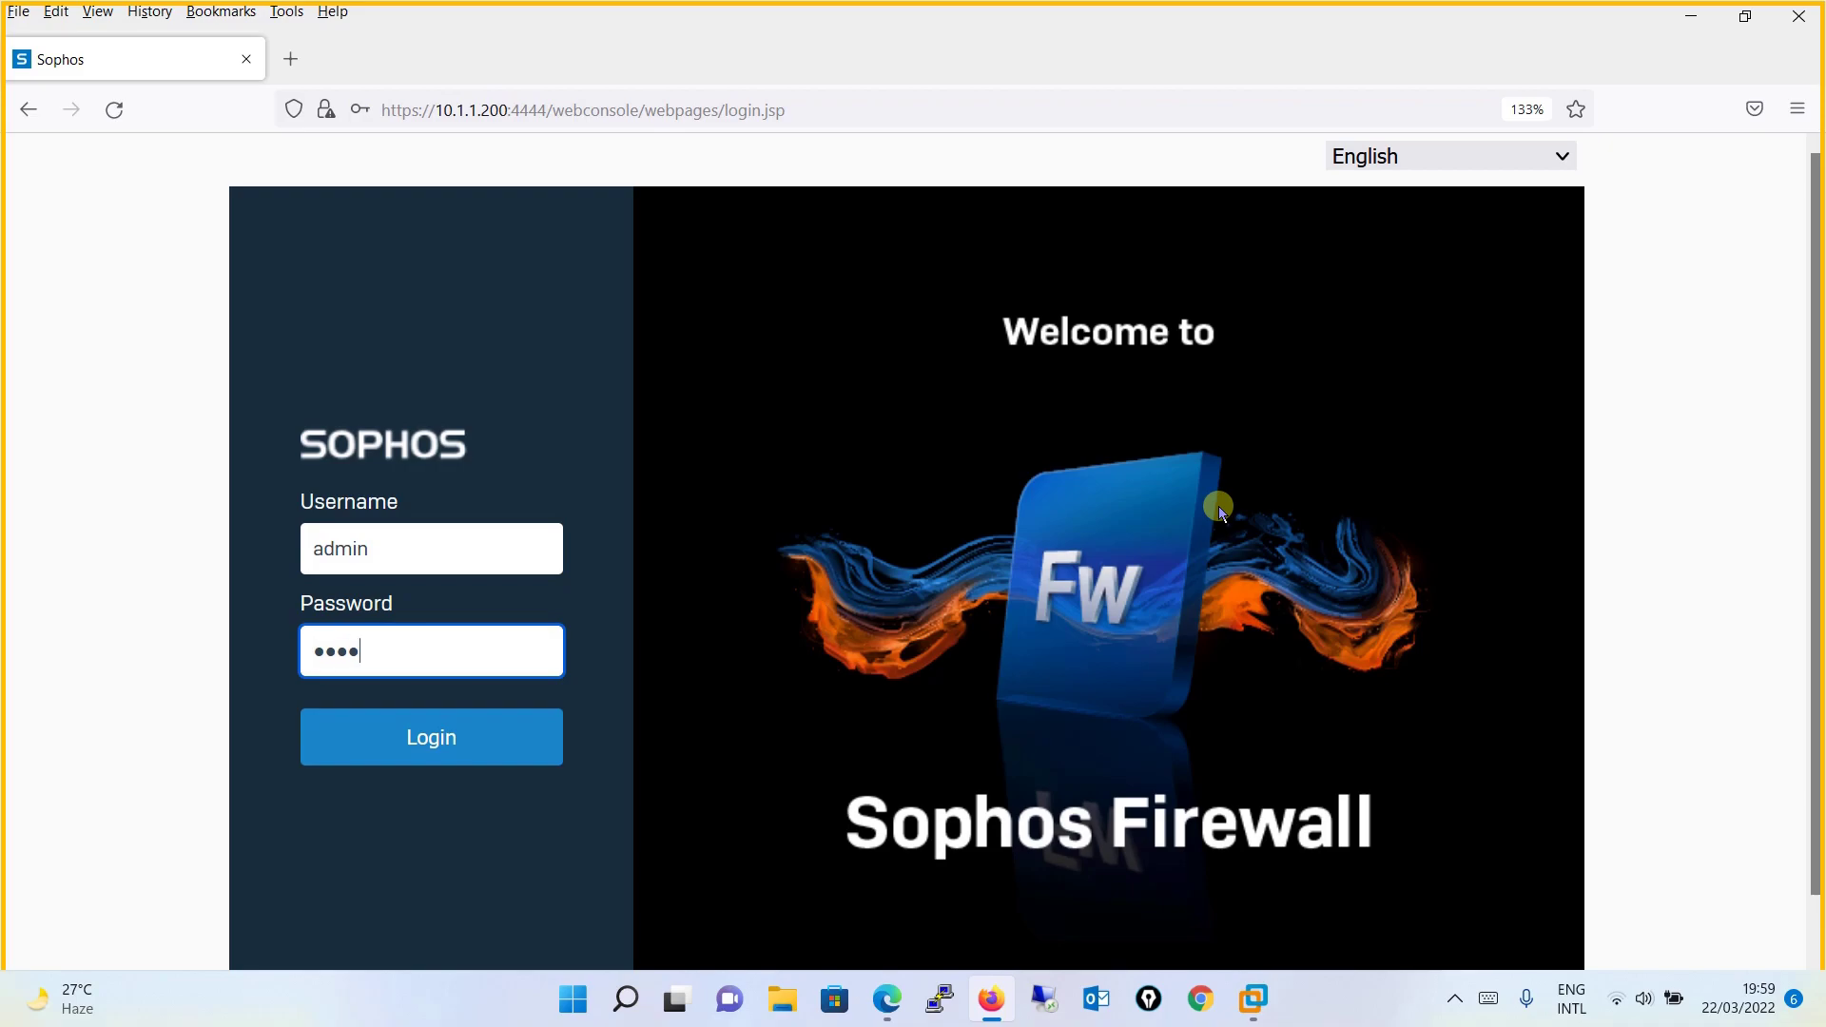
pyautogui.write('*')
pyautogui.press('Return')
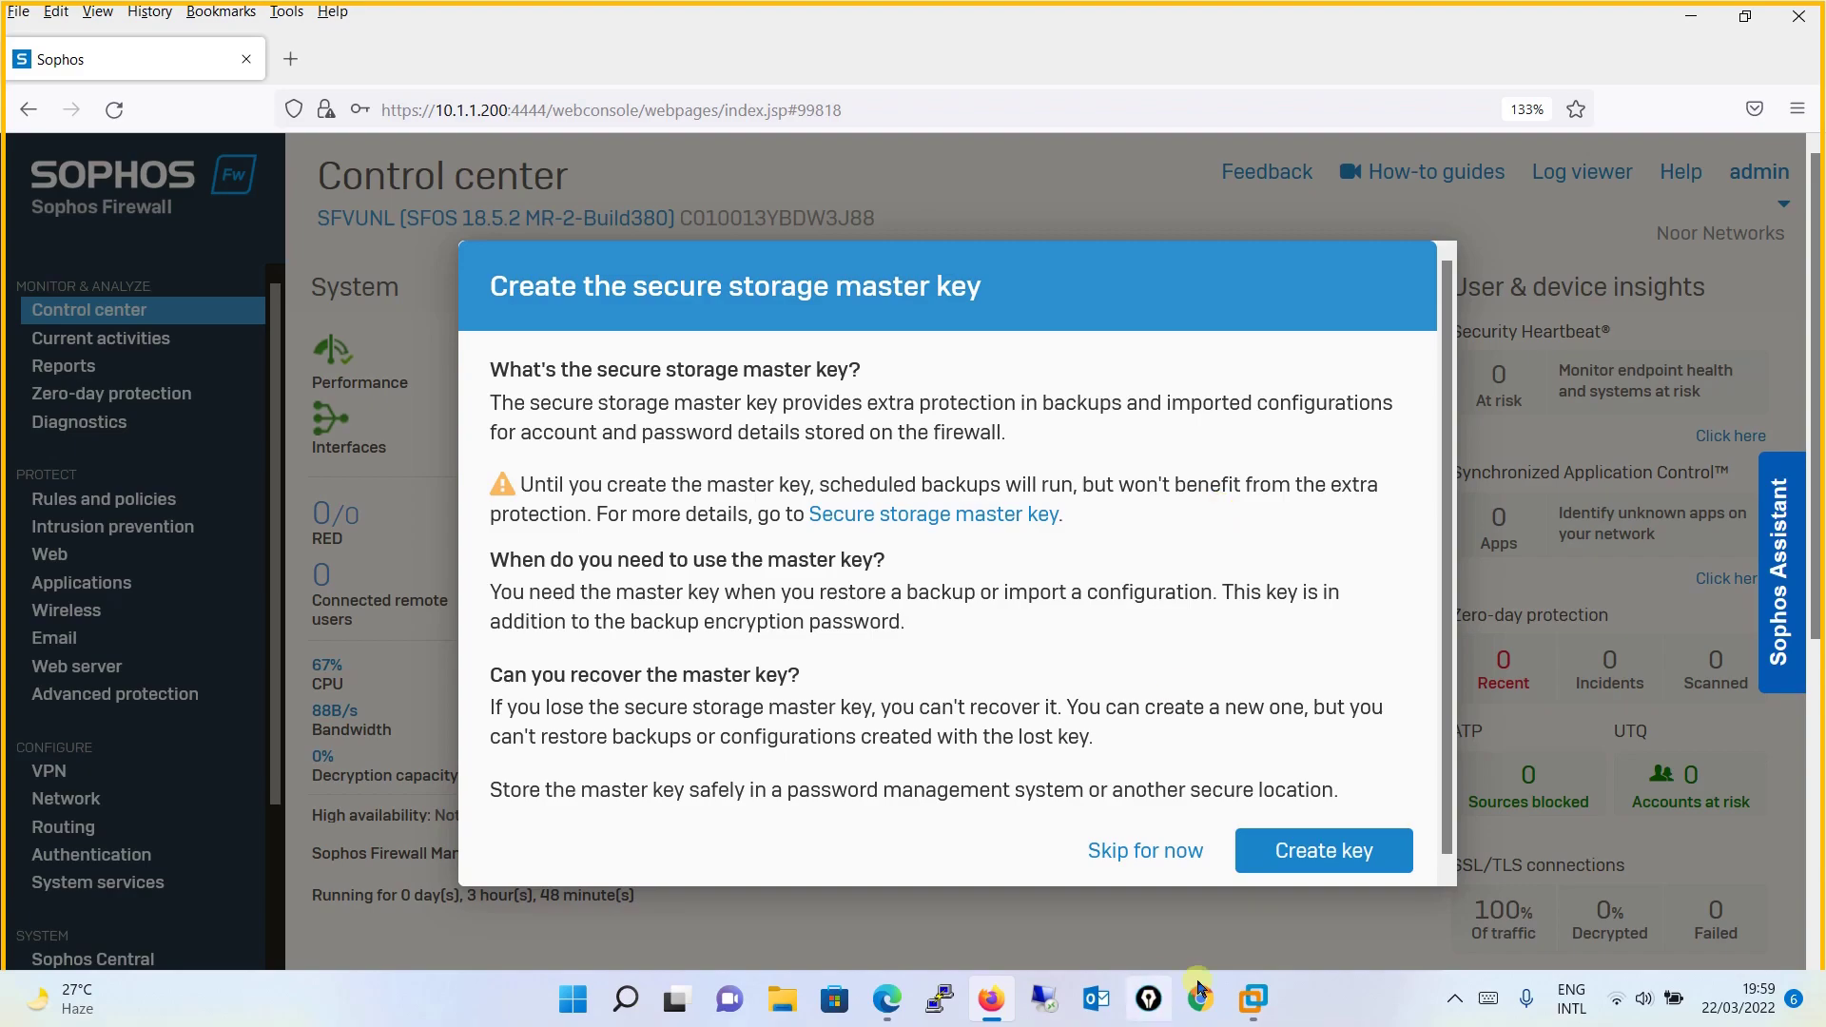
# Choose Create key on the secure storage master key prompt
pyautogui.click(1270, 843)
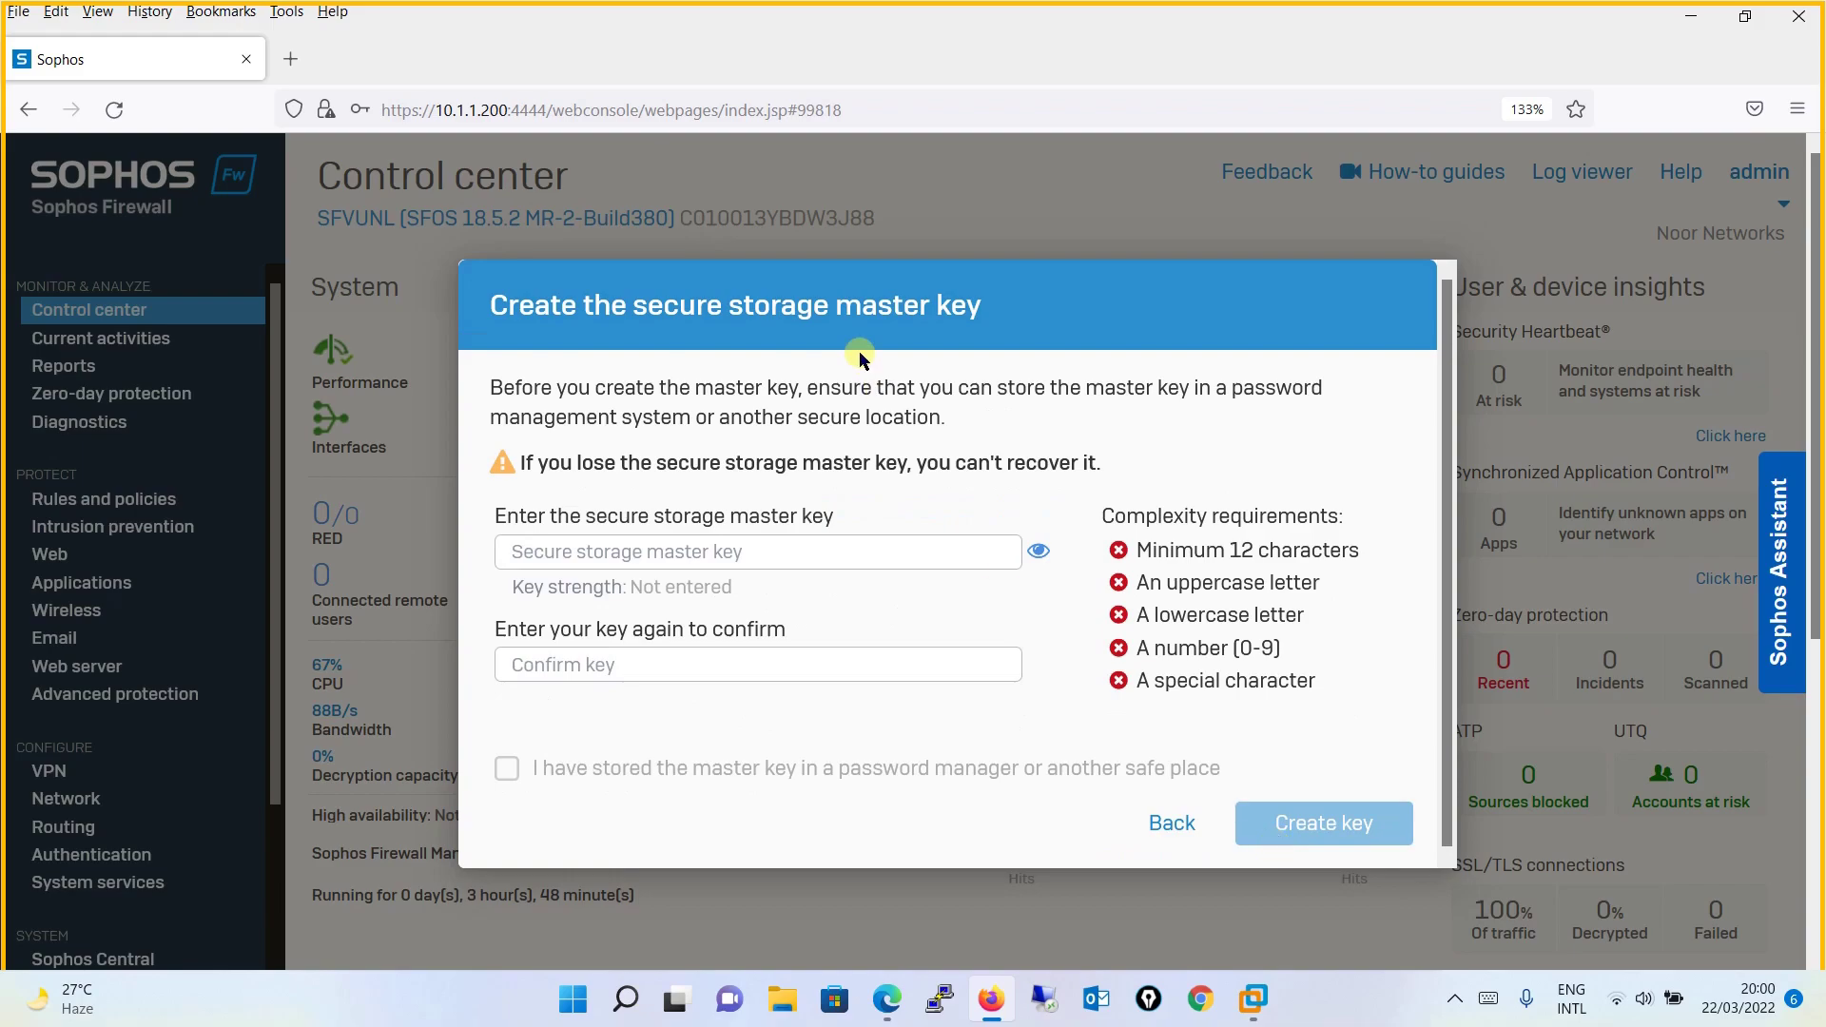
# Enter a strong master key, confirm it matches, and tick the stored-safely acknowledgement
pyautogui.click(762, 553)
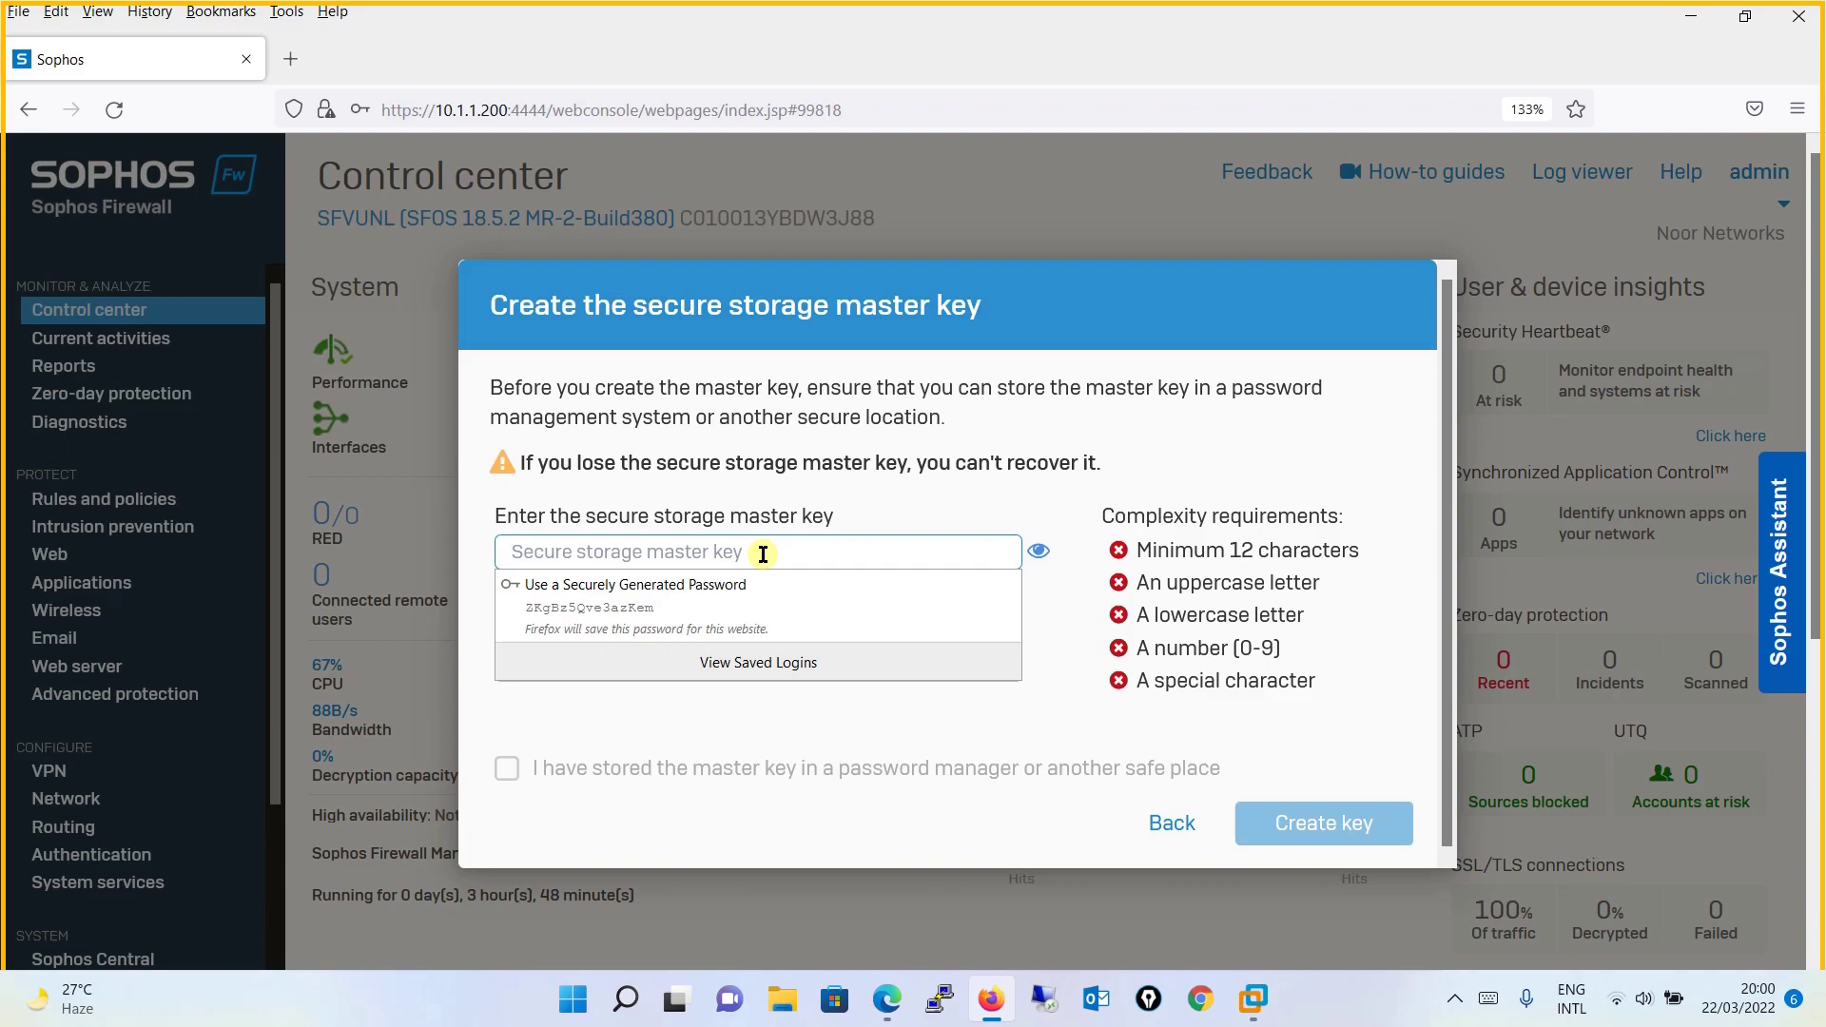
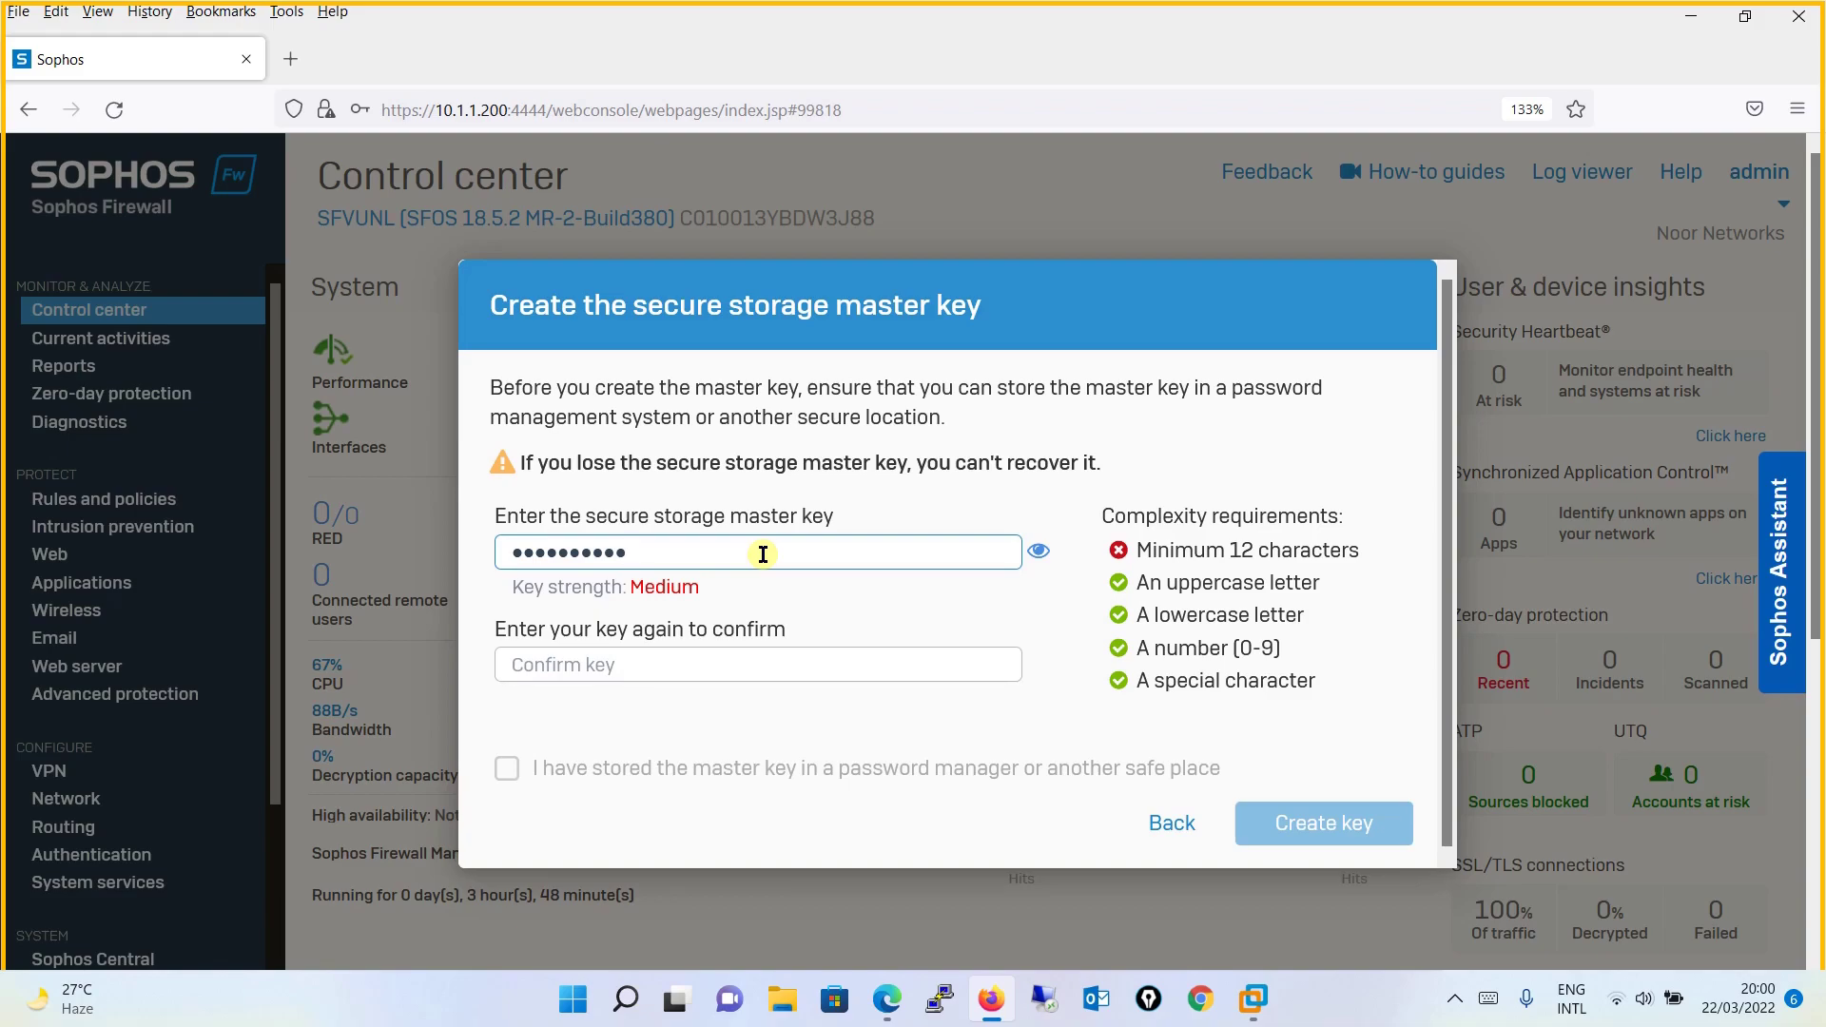
pyautogui.hotkey('ctrl', 'a')
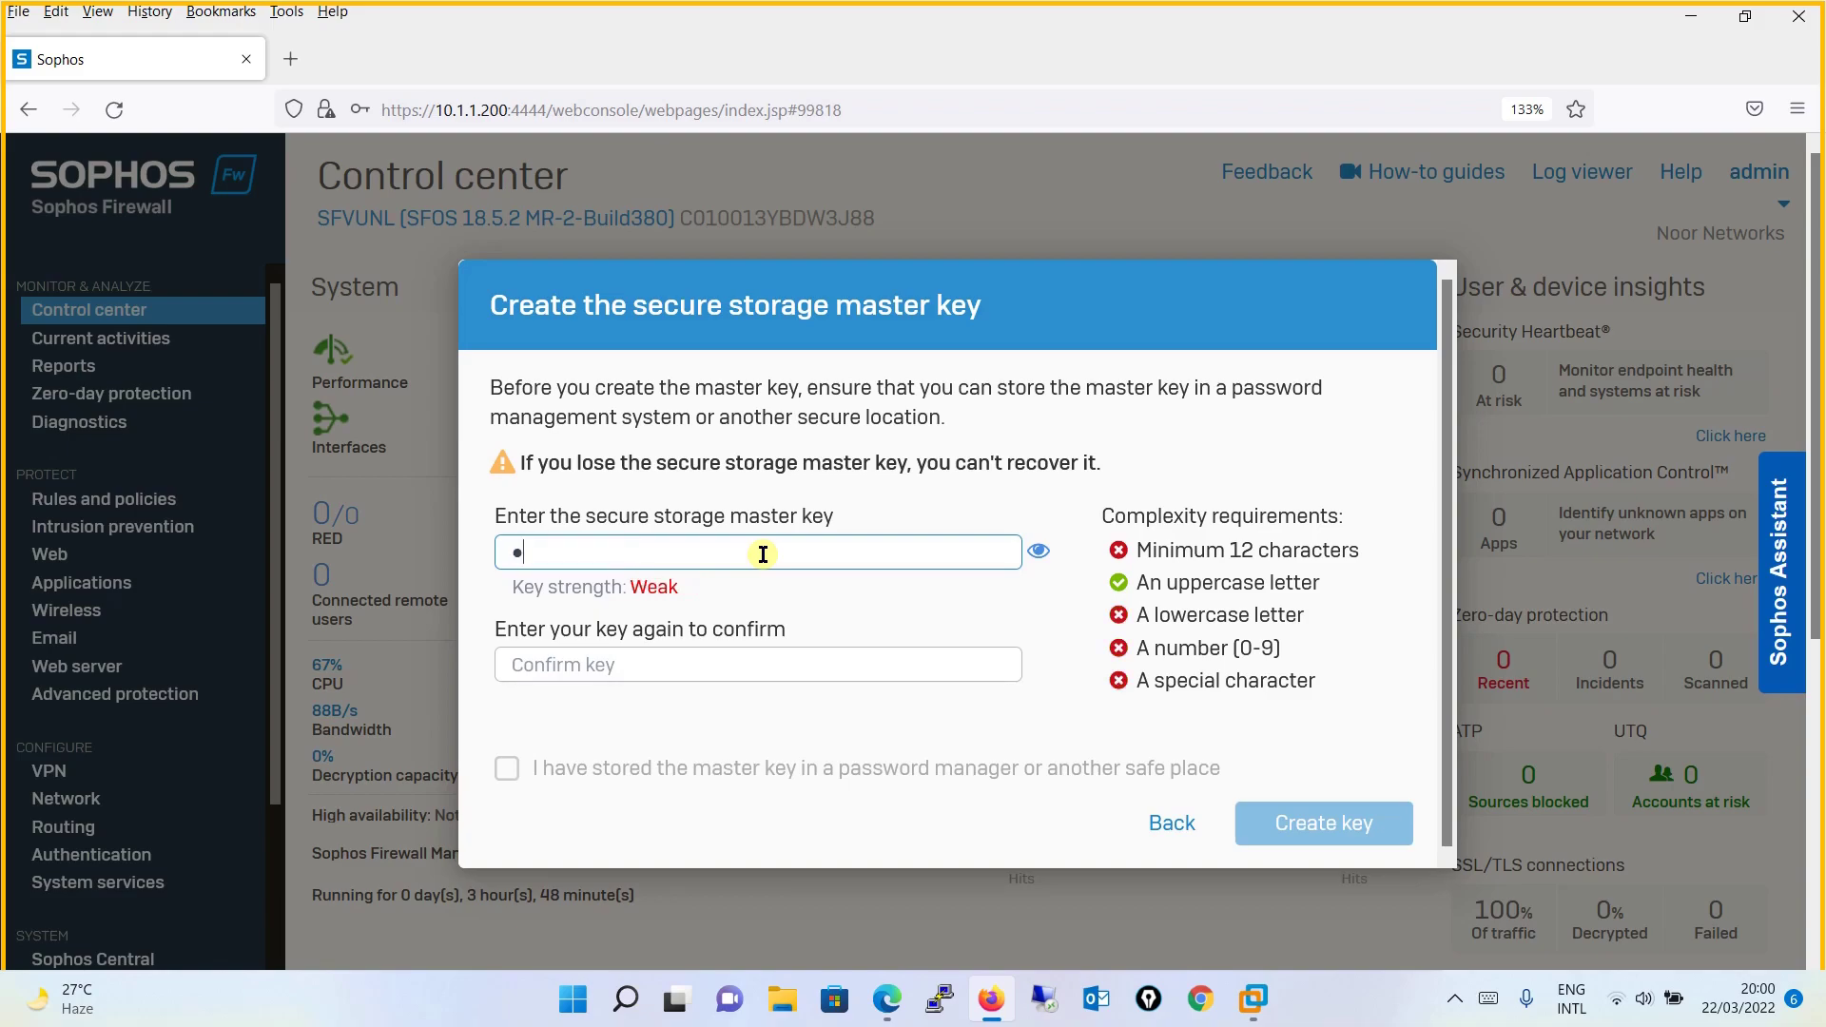
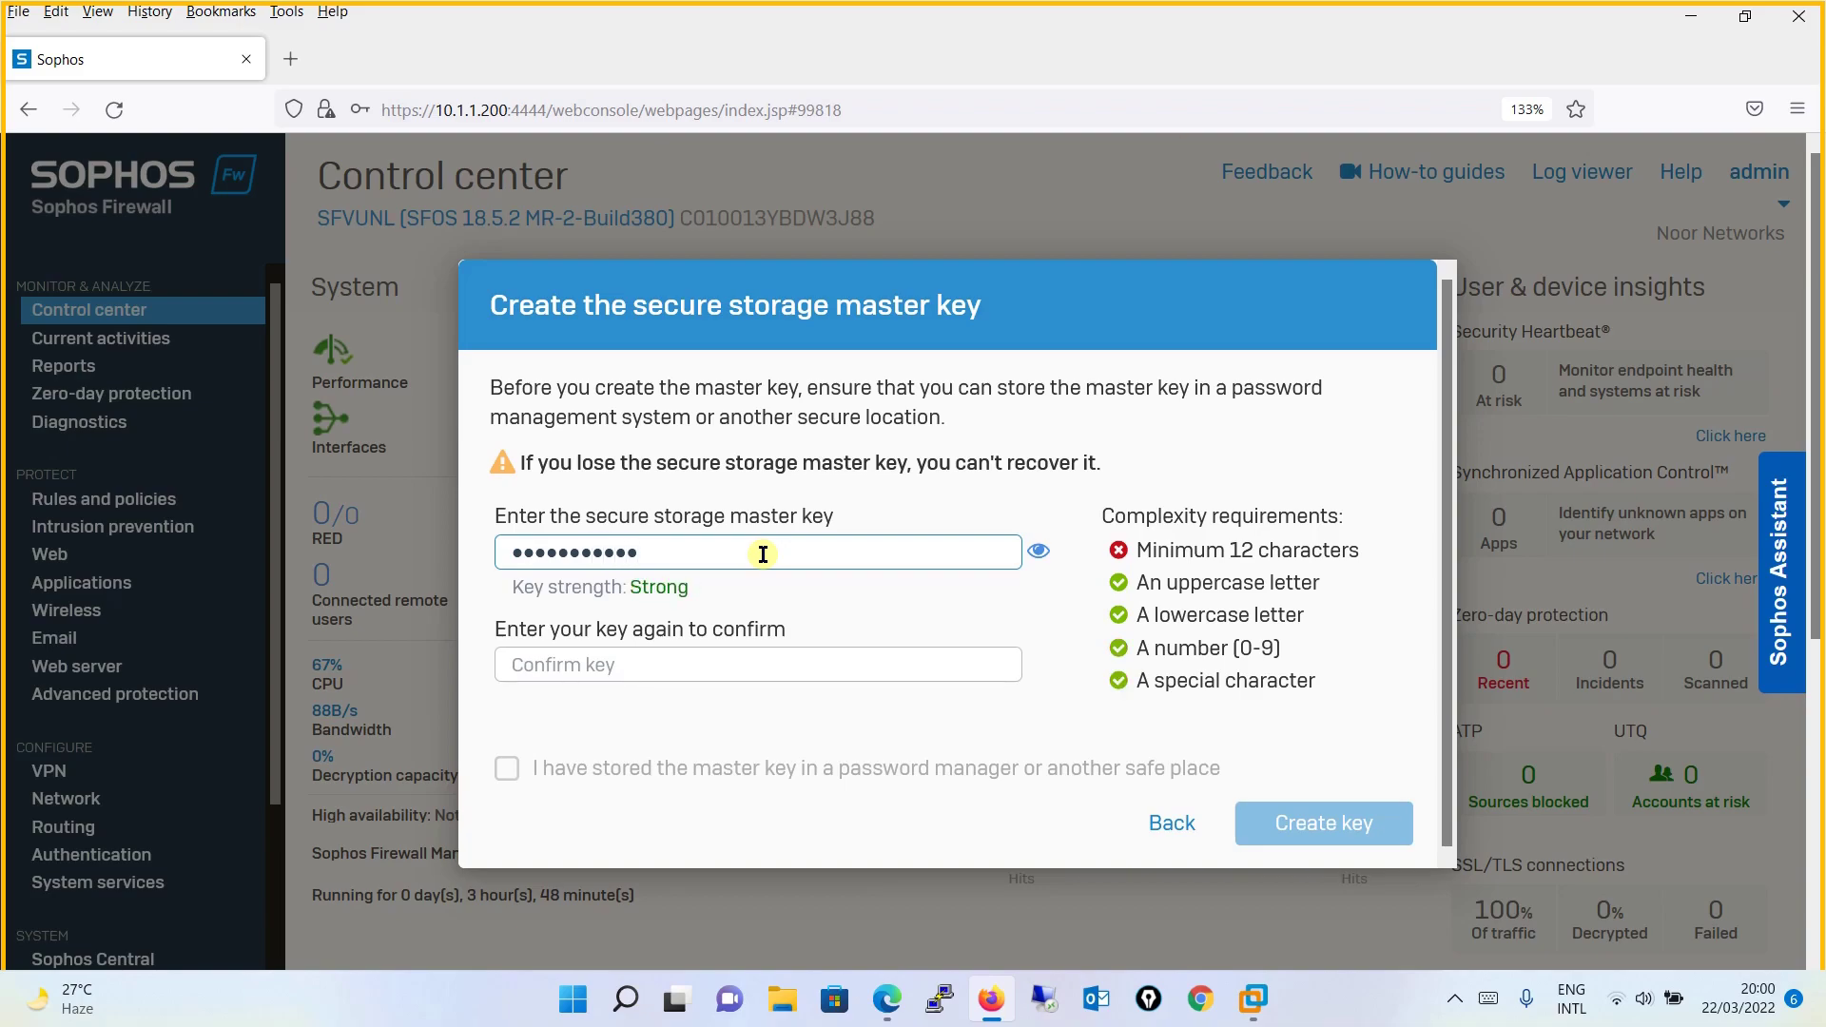
pyautogui.press('Tab')
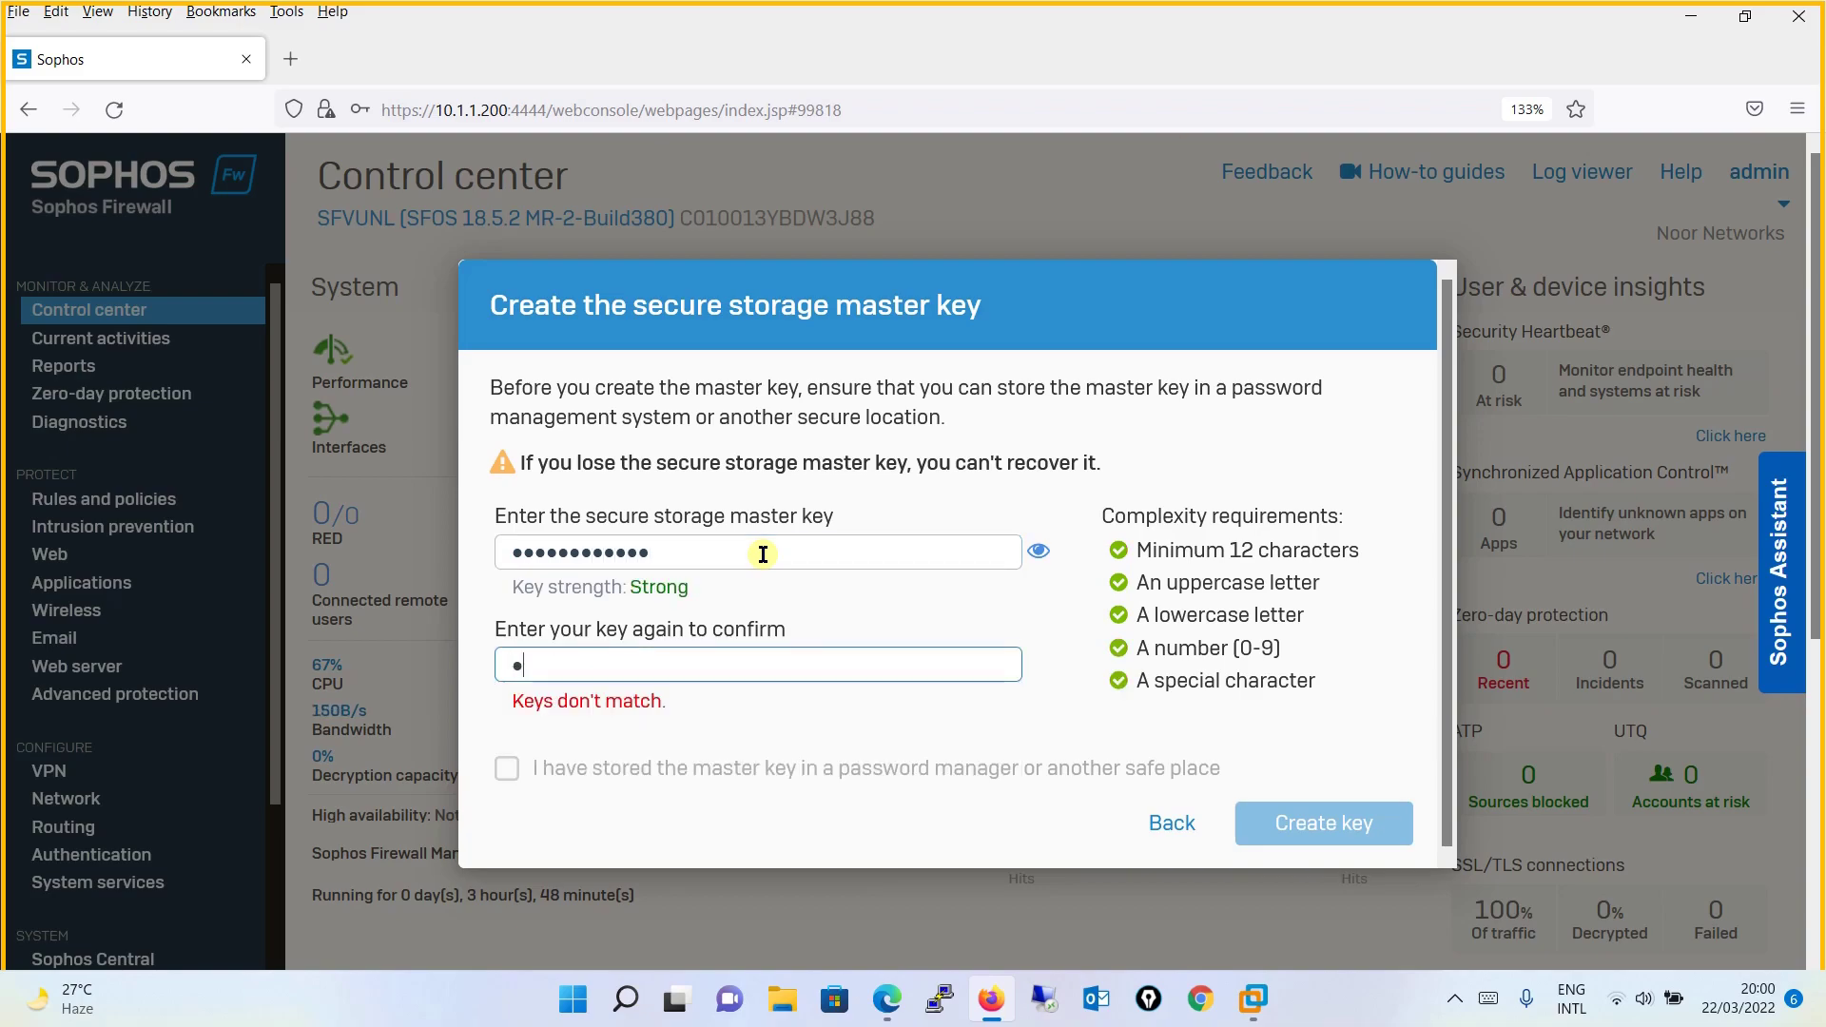
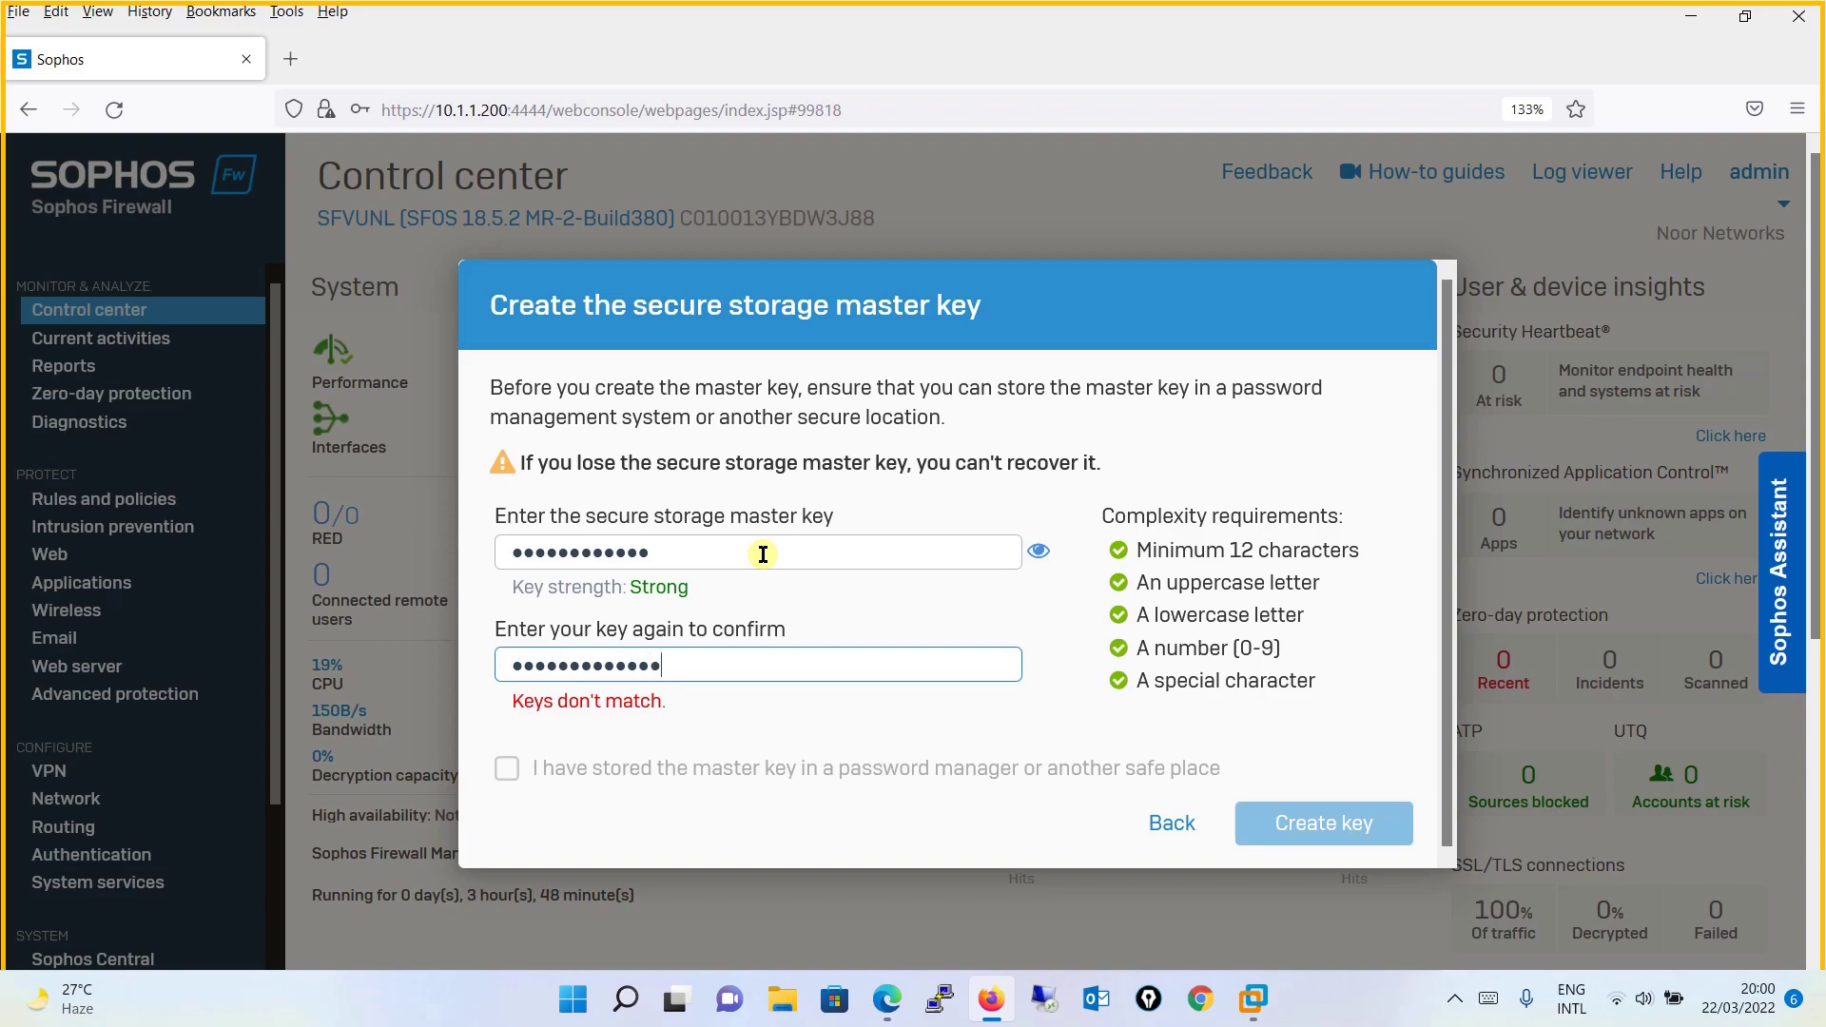
pyautogui.doubleClick(725, 557)
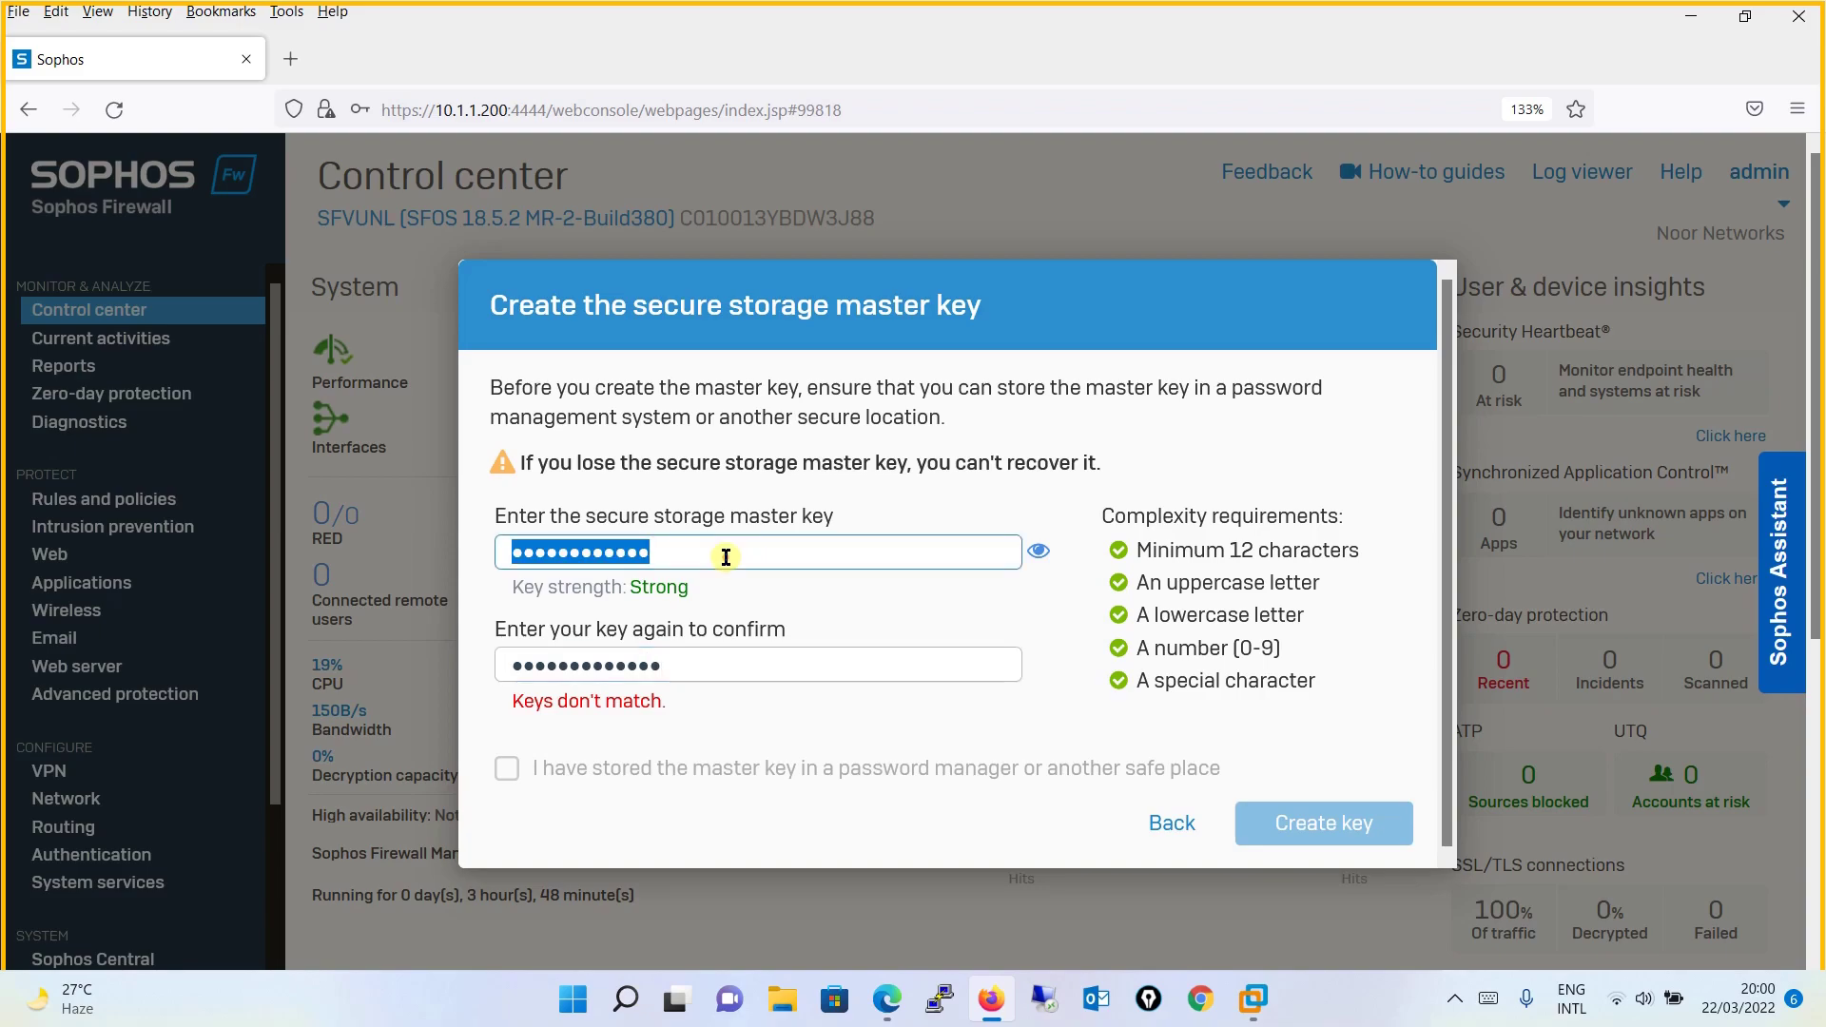
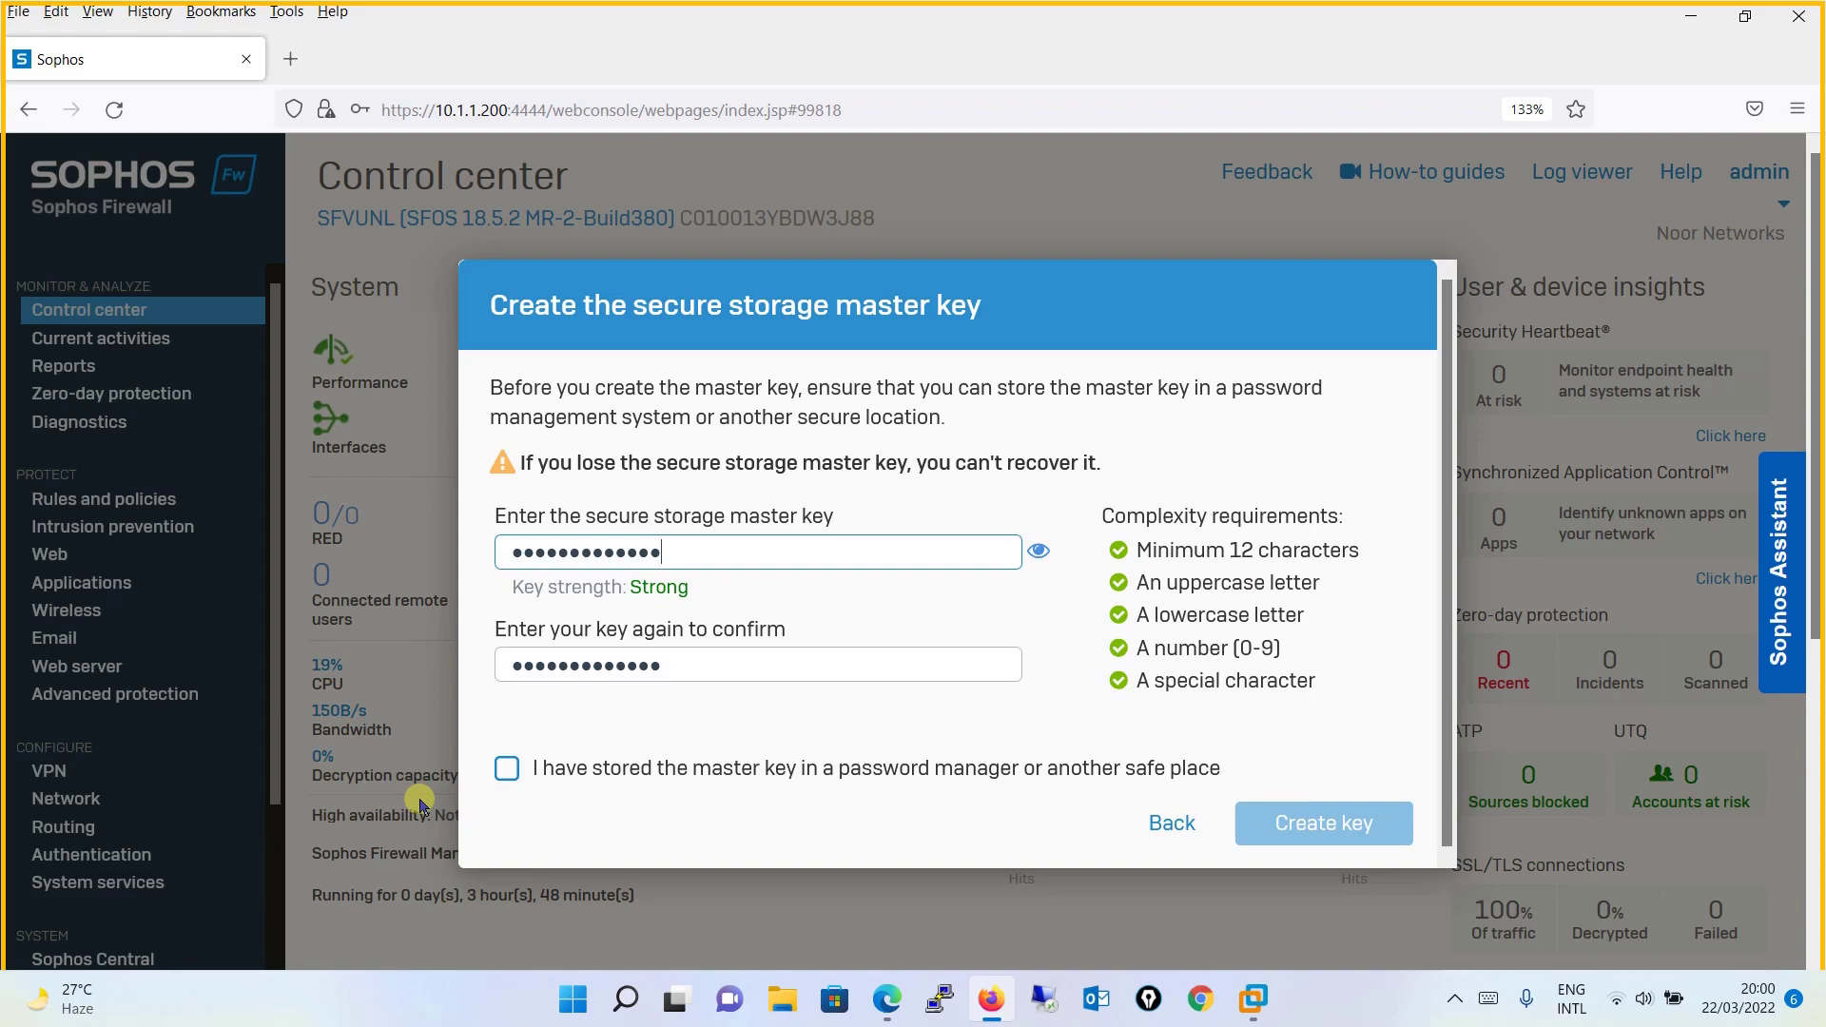
pyautogui.click(507, 769)
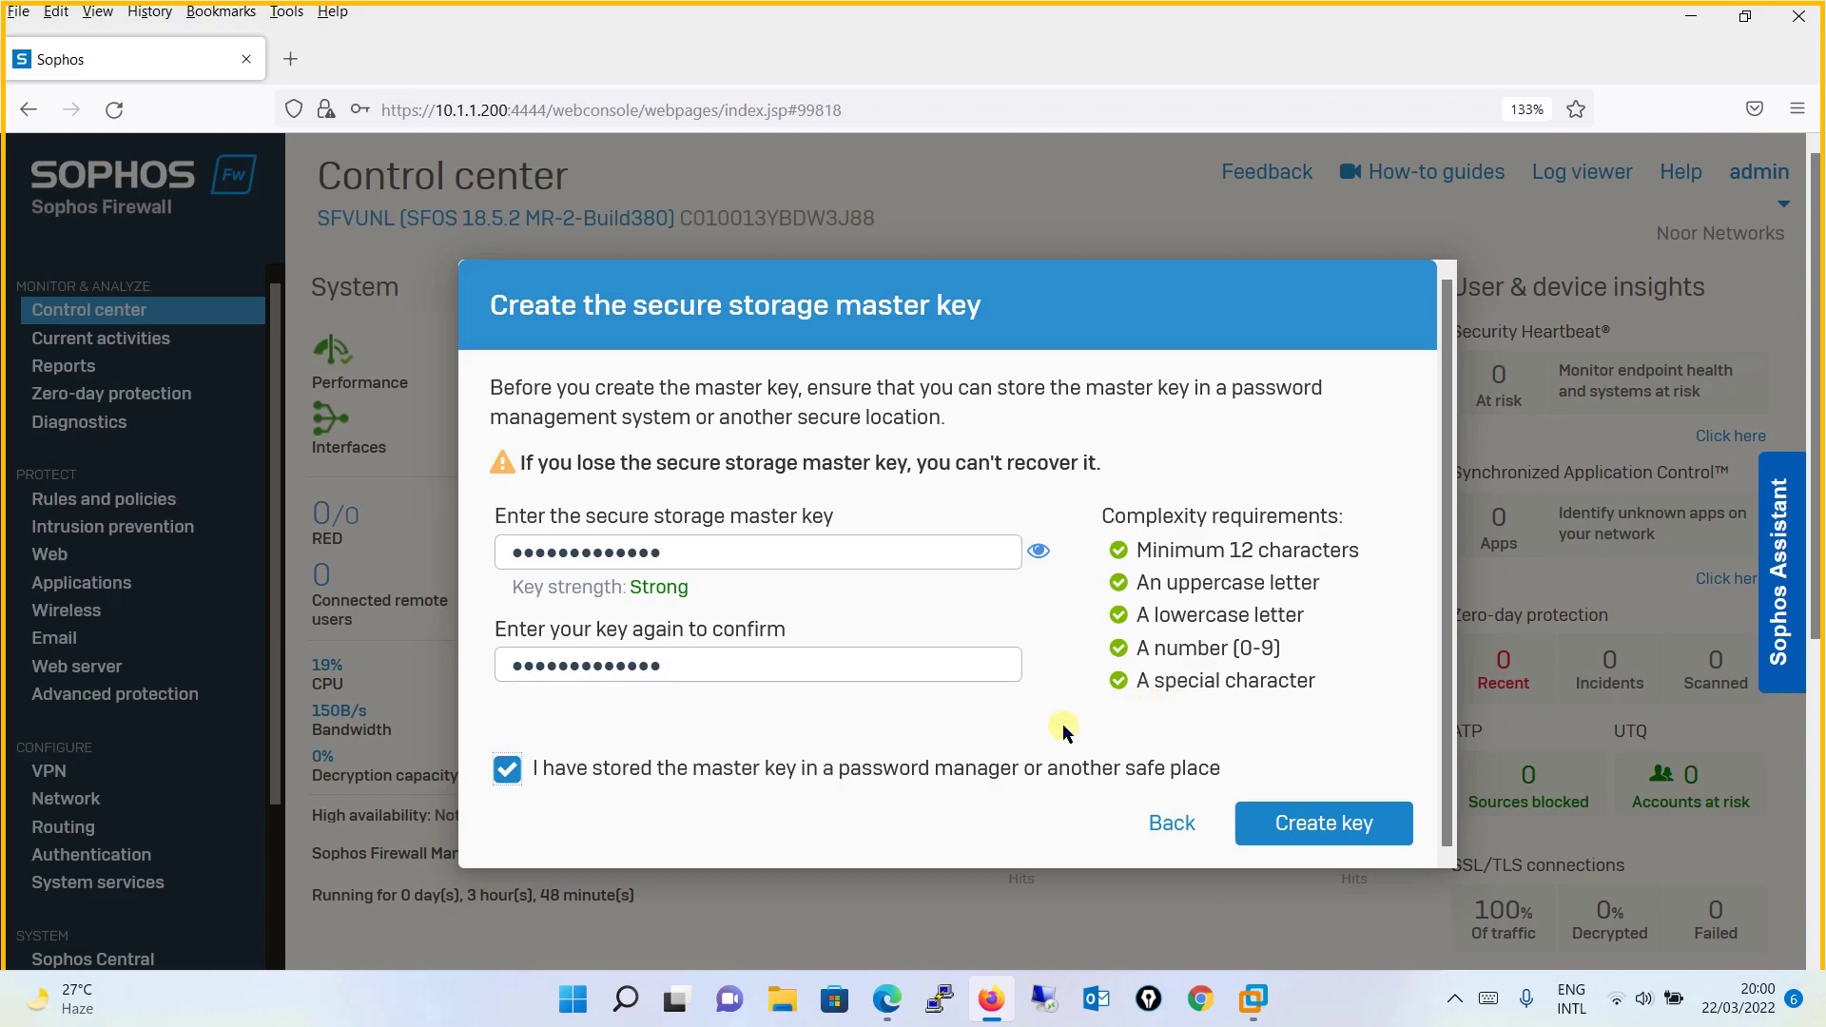
# Create the master key and scroll the sidebar down to the SYSTEM section
pyautogui.click(1322, 827)
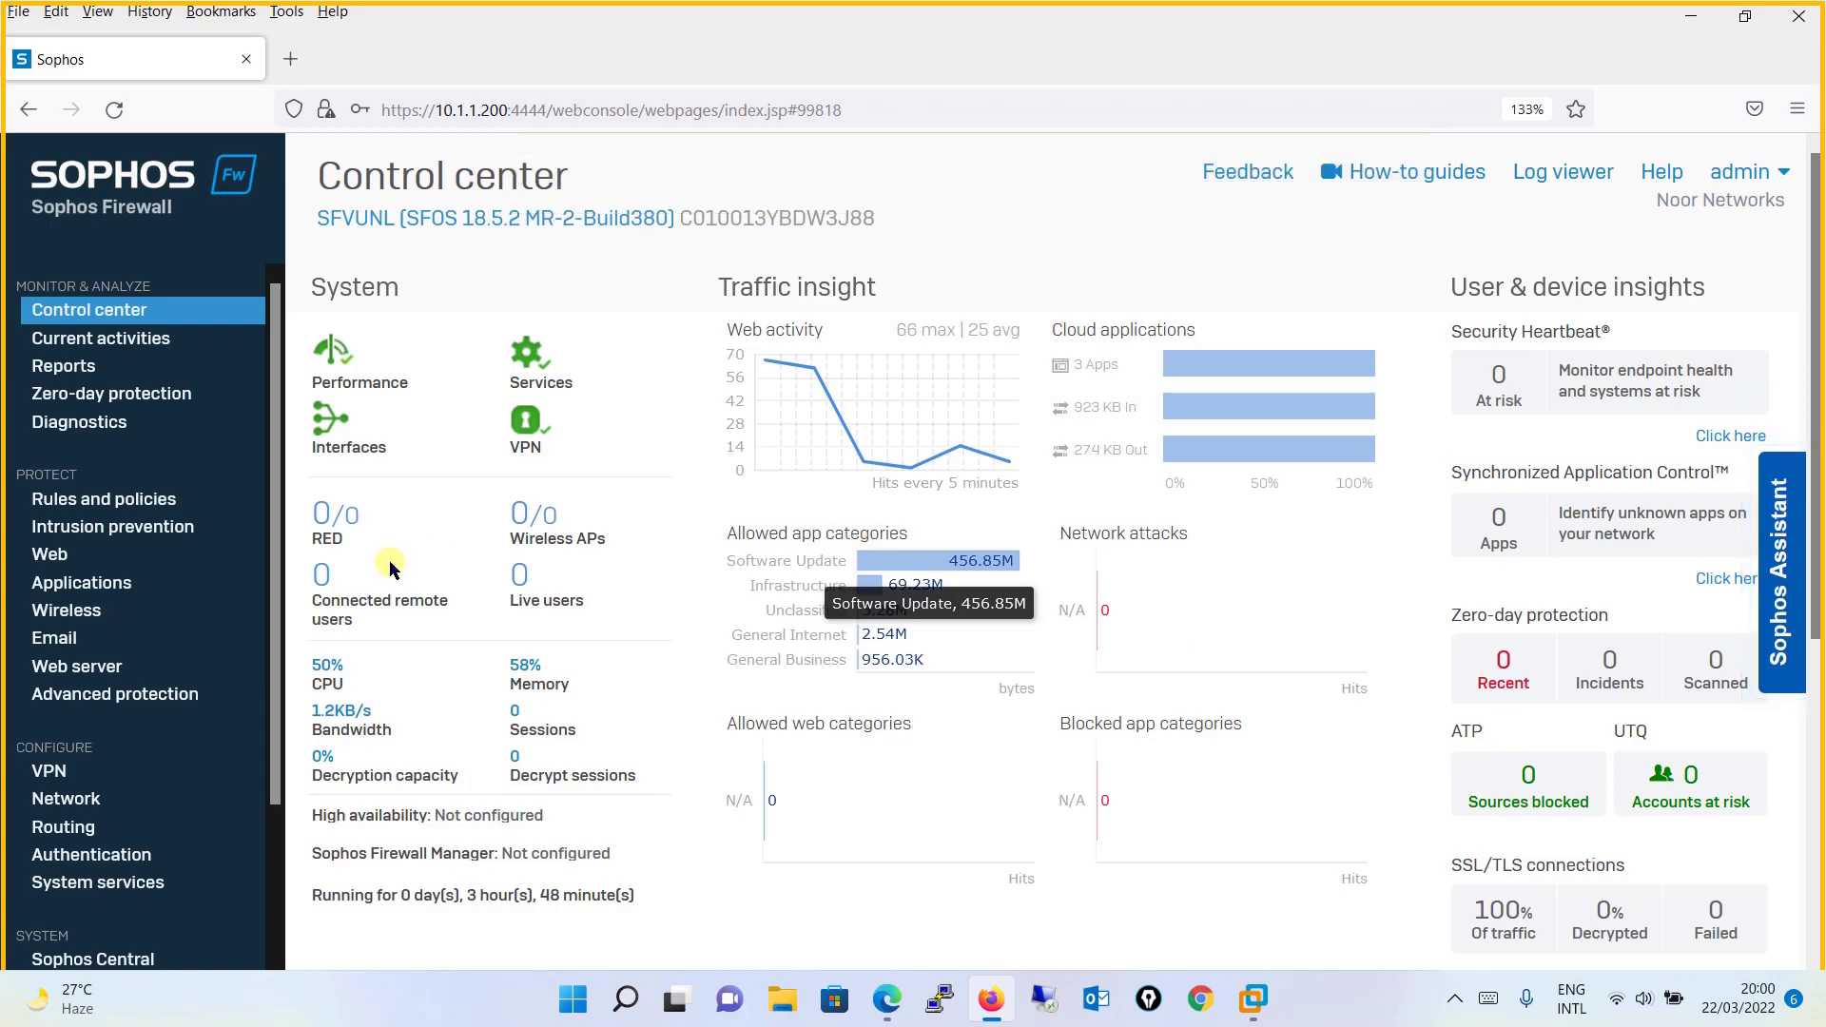
pyautogui.moveTo(280, 585); pyautogui.dragTo(288, 824)
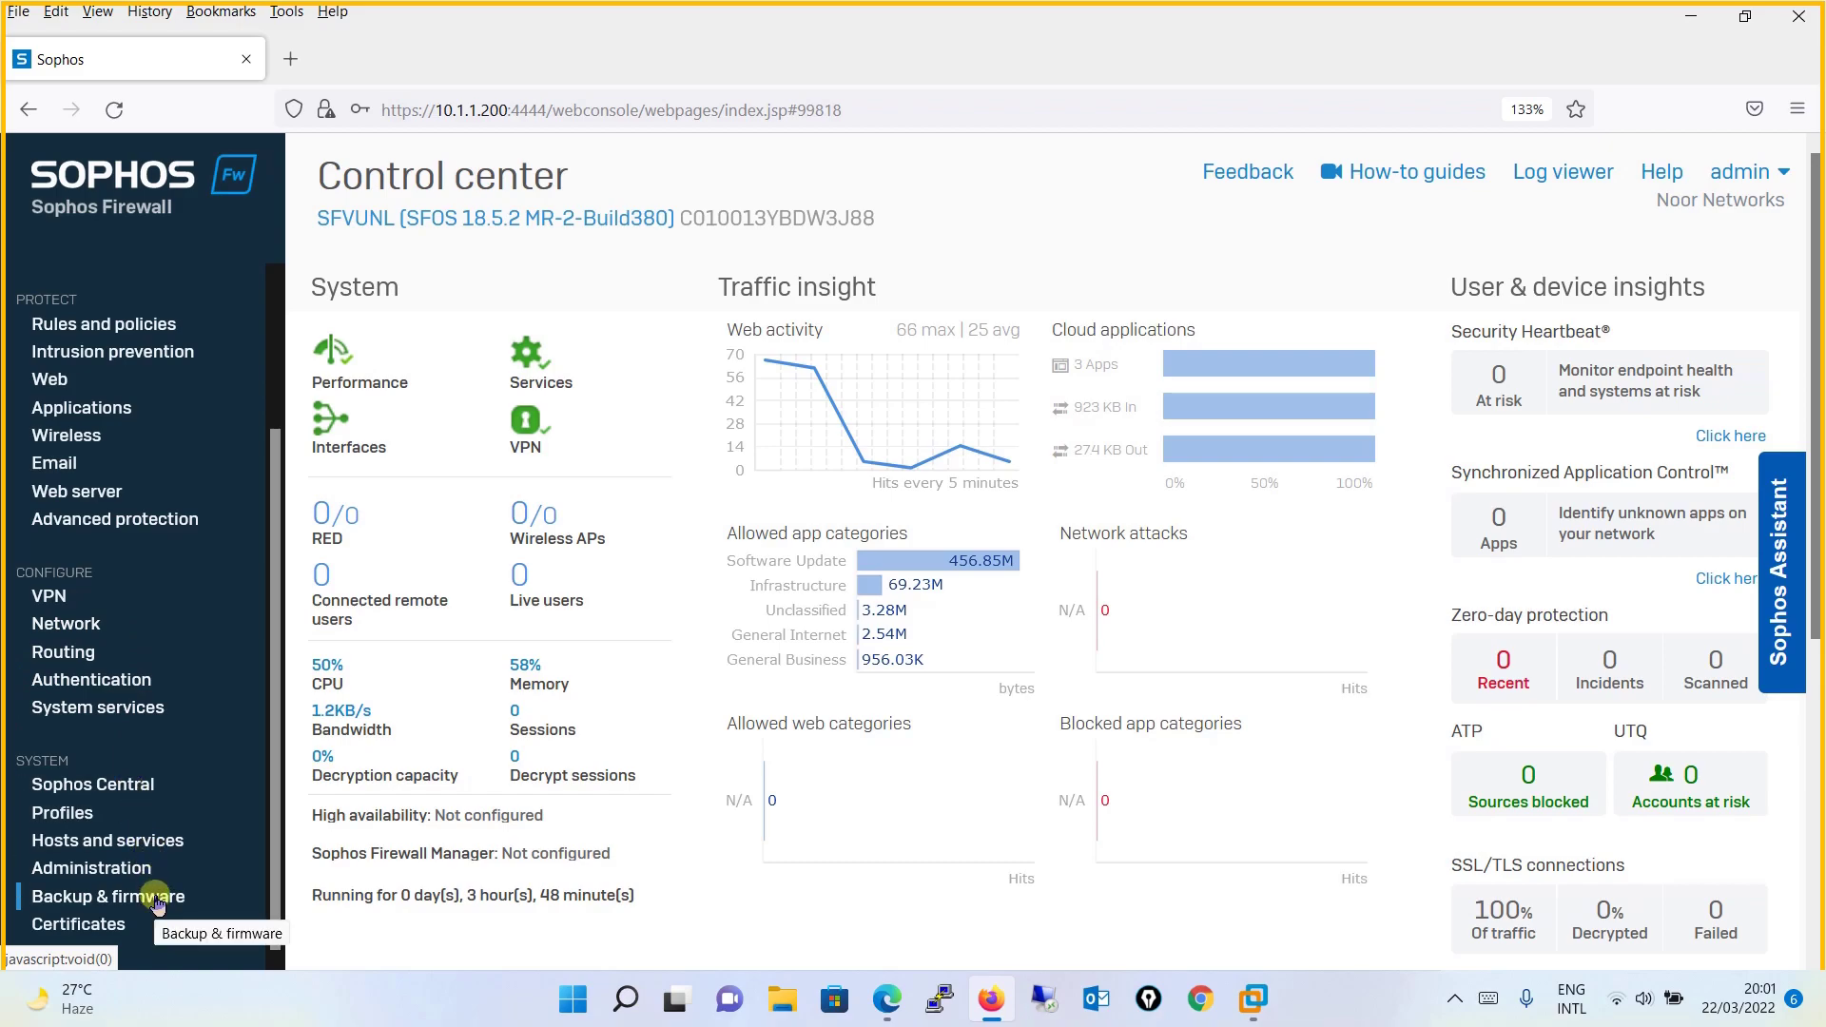
# On Backup & firmware's Backup & restore tab, set the backup prefix to LAB-FW
pyautogui.click(157, 900)
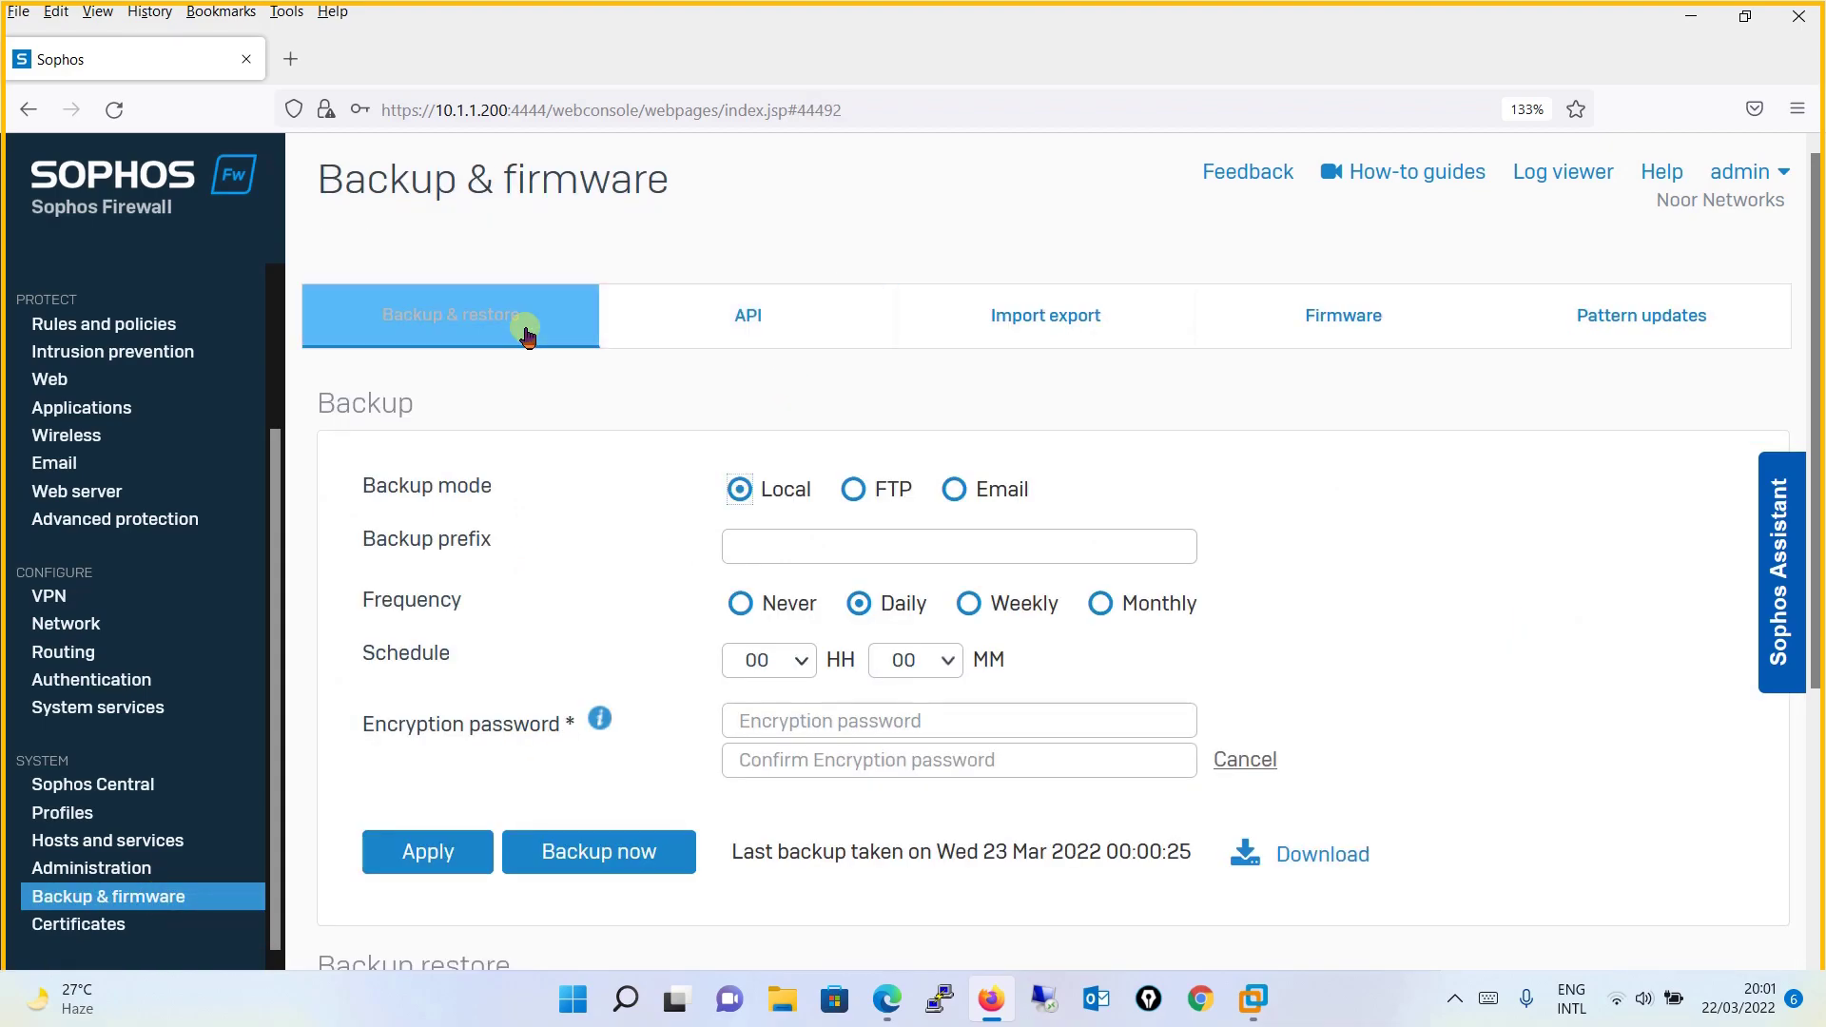
pyautogui.click(469, 333)
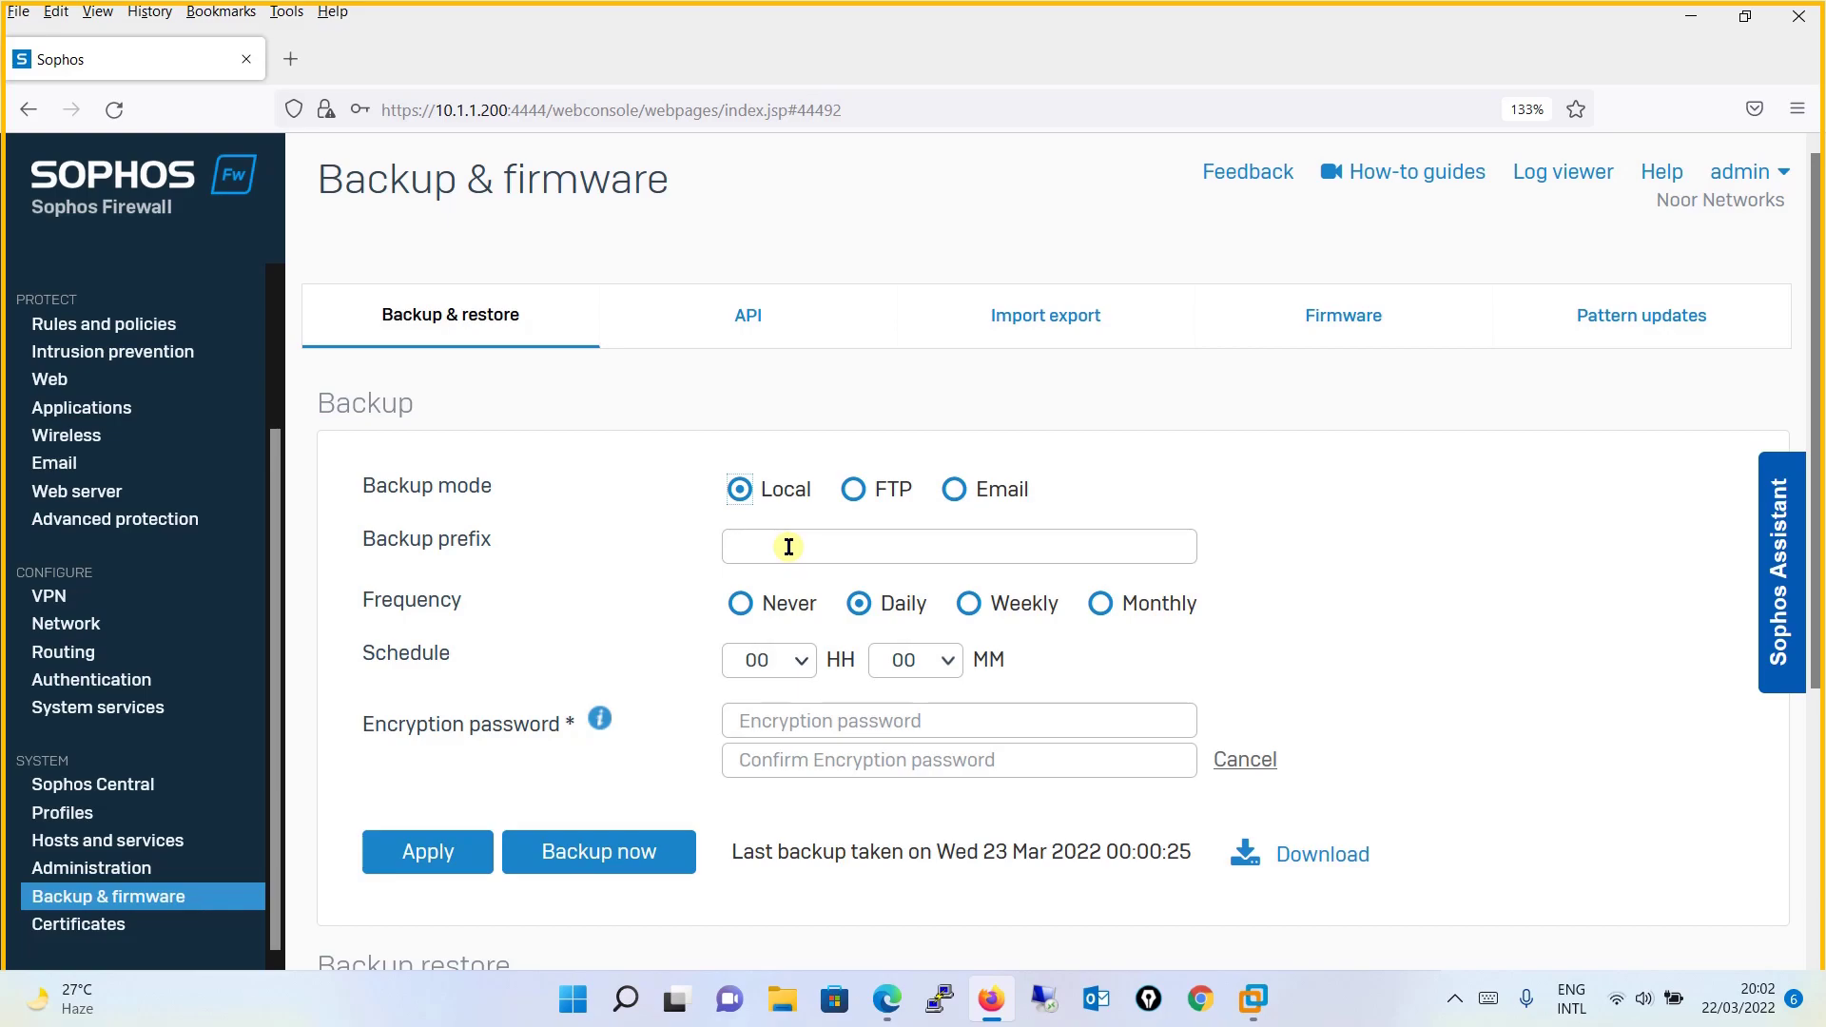
pyautogui.click(789, 546)
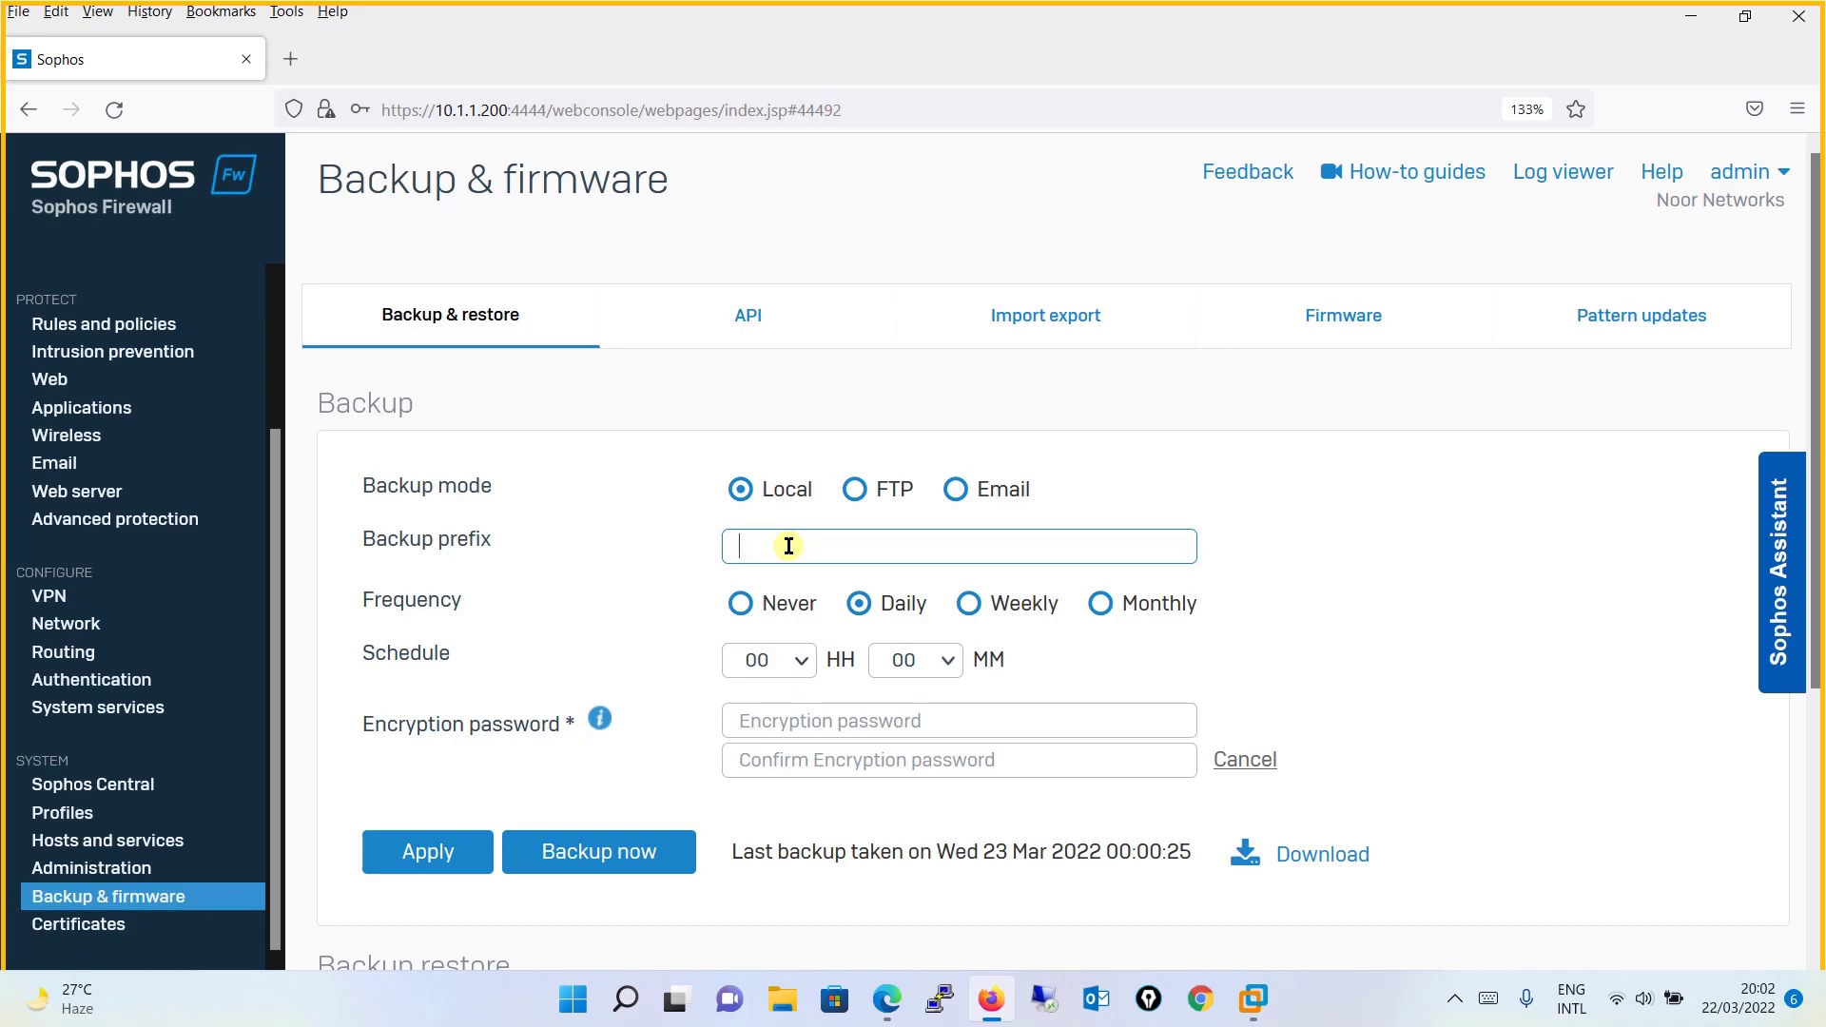
pyautogui.write('LAB-FW')
# Set the backup frequency to Monthly, keeping date 01 at 00:00
pyautogui.click(972, 609)
pyautogui.click(1100, 604)
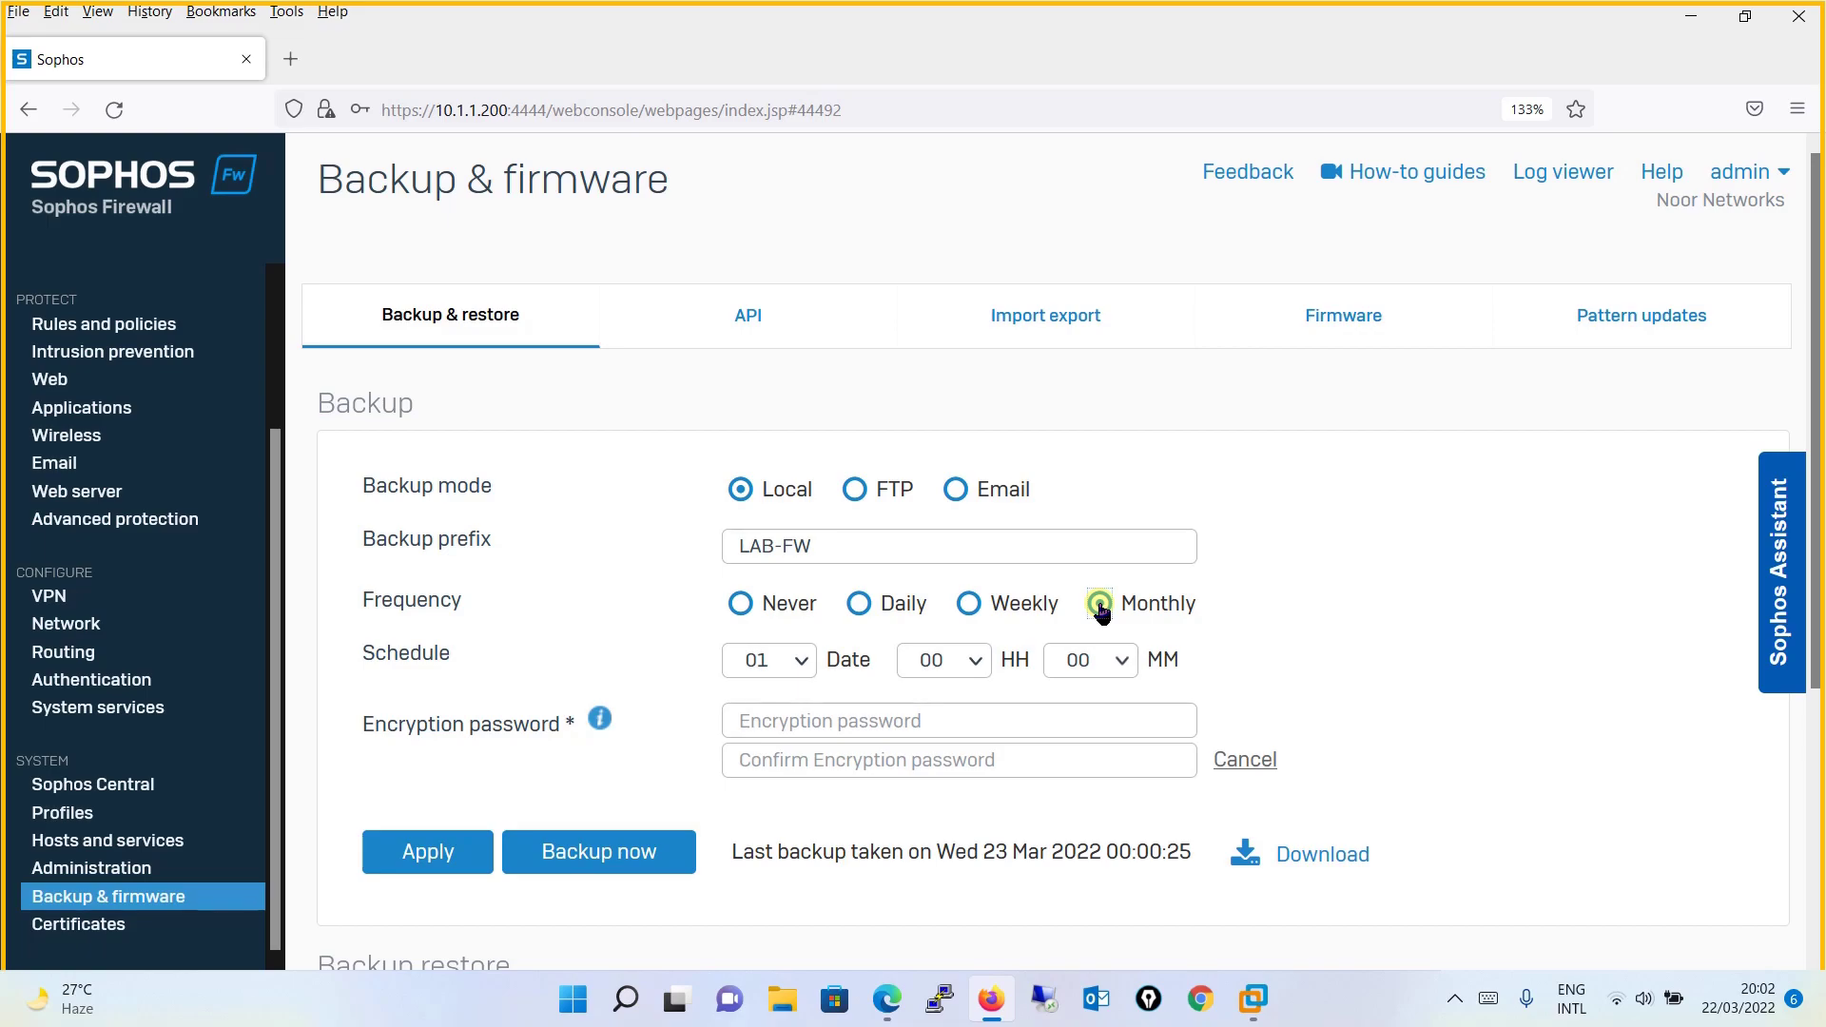
pyautogui.click(1098, 602)
pyautogui.click(800, 664)
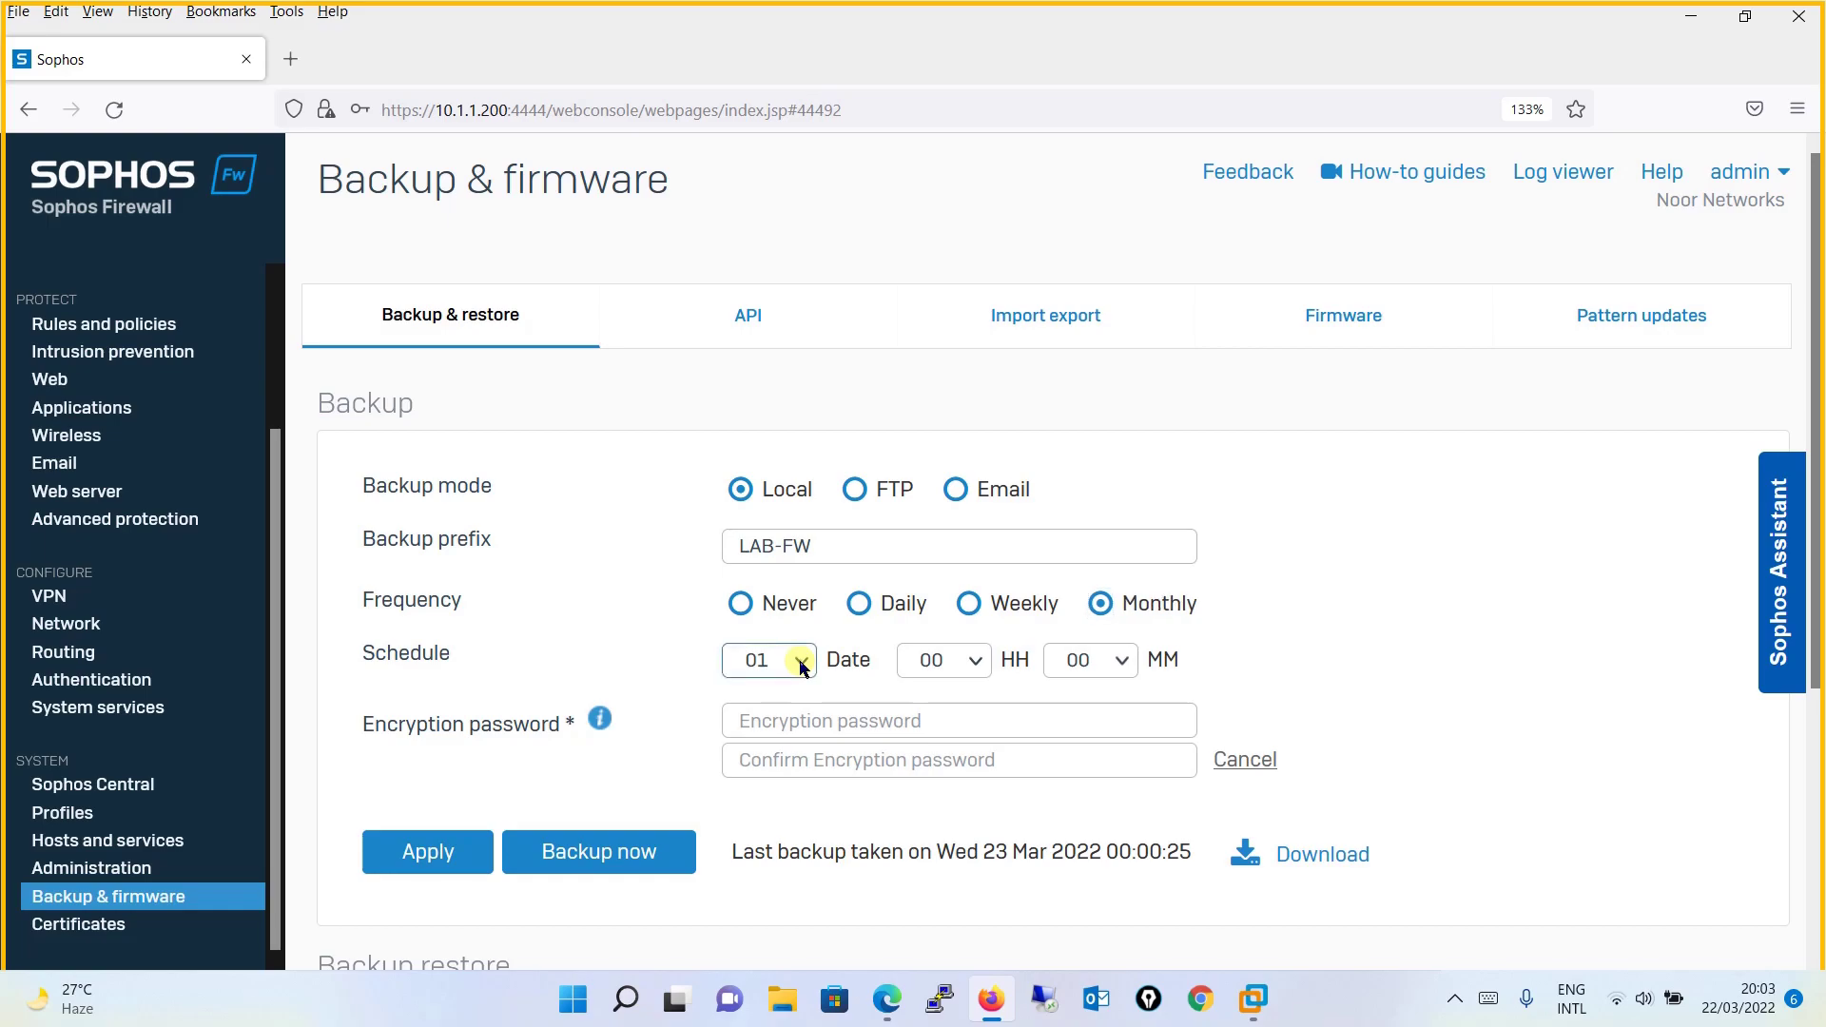
pyautogui.click(800, 664)
pyautogui.click(968, 604)
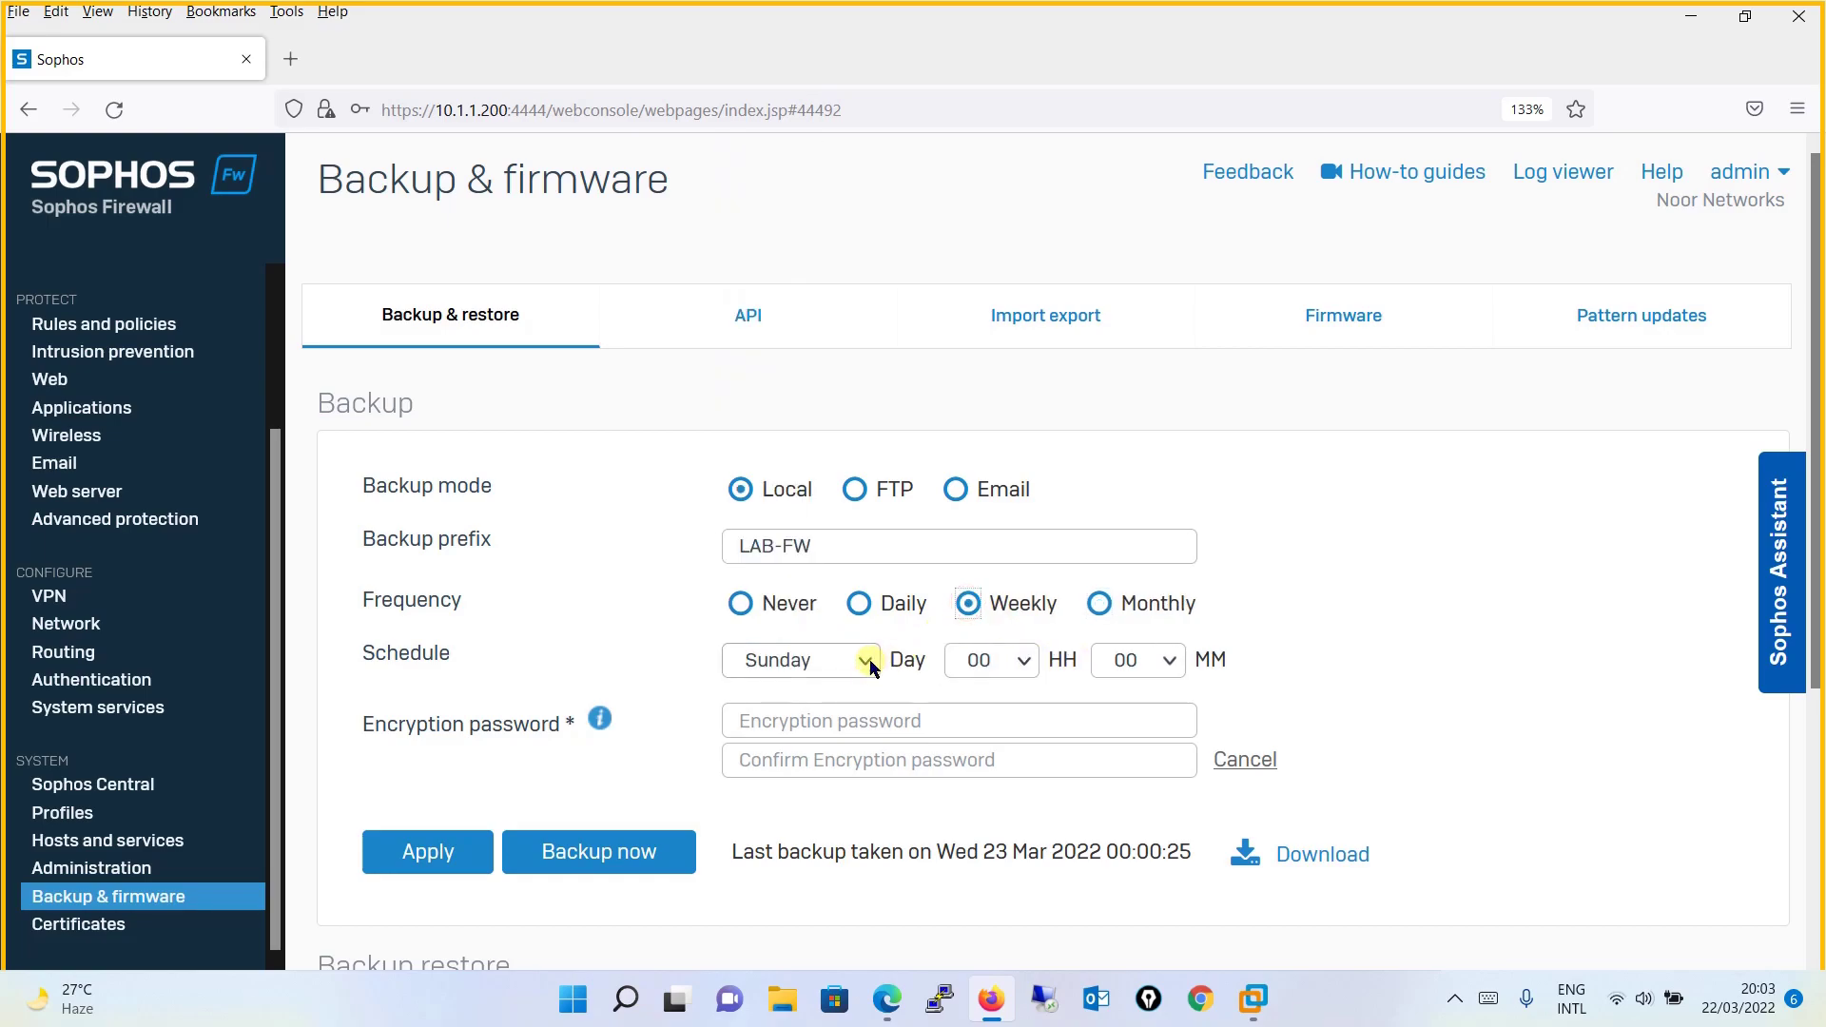
pyautogui.click(863, 662)
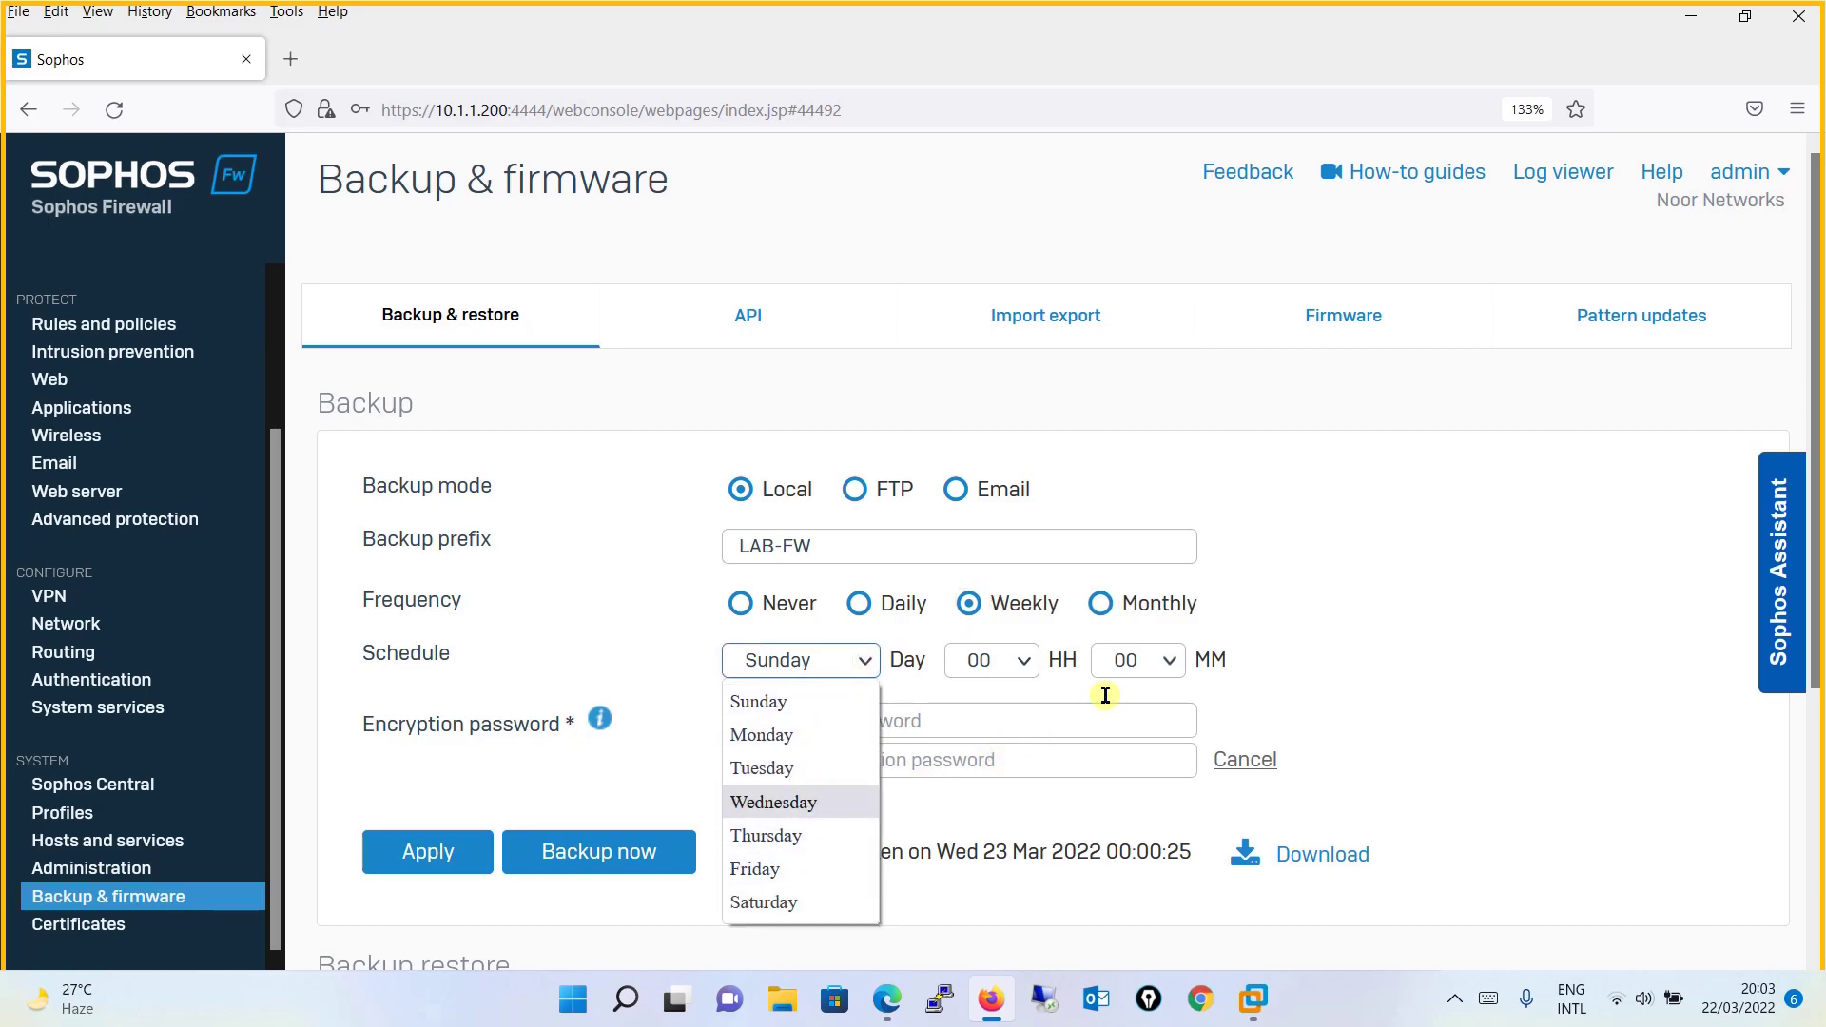
pyautogui.click(858, 612)
pyautogui.click(858, 607)
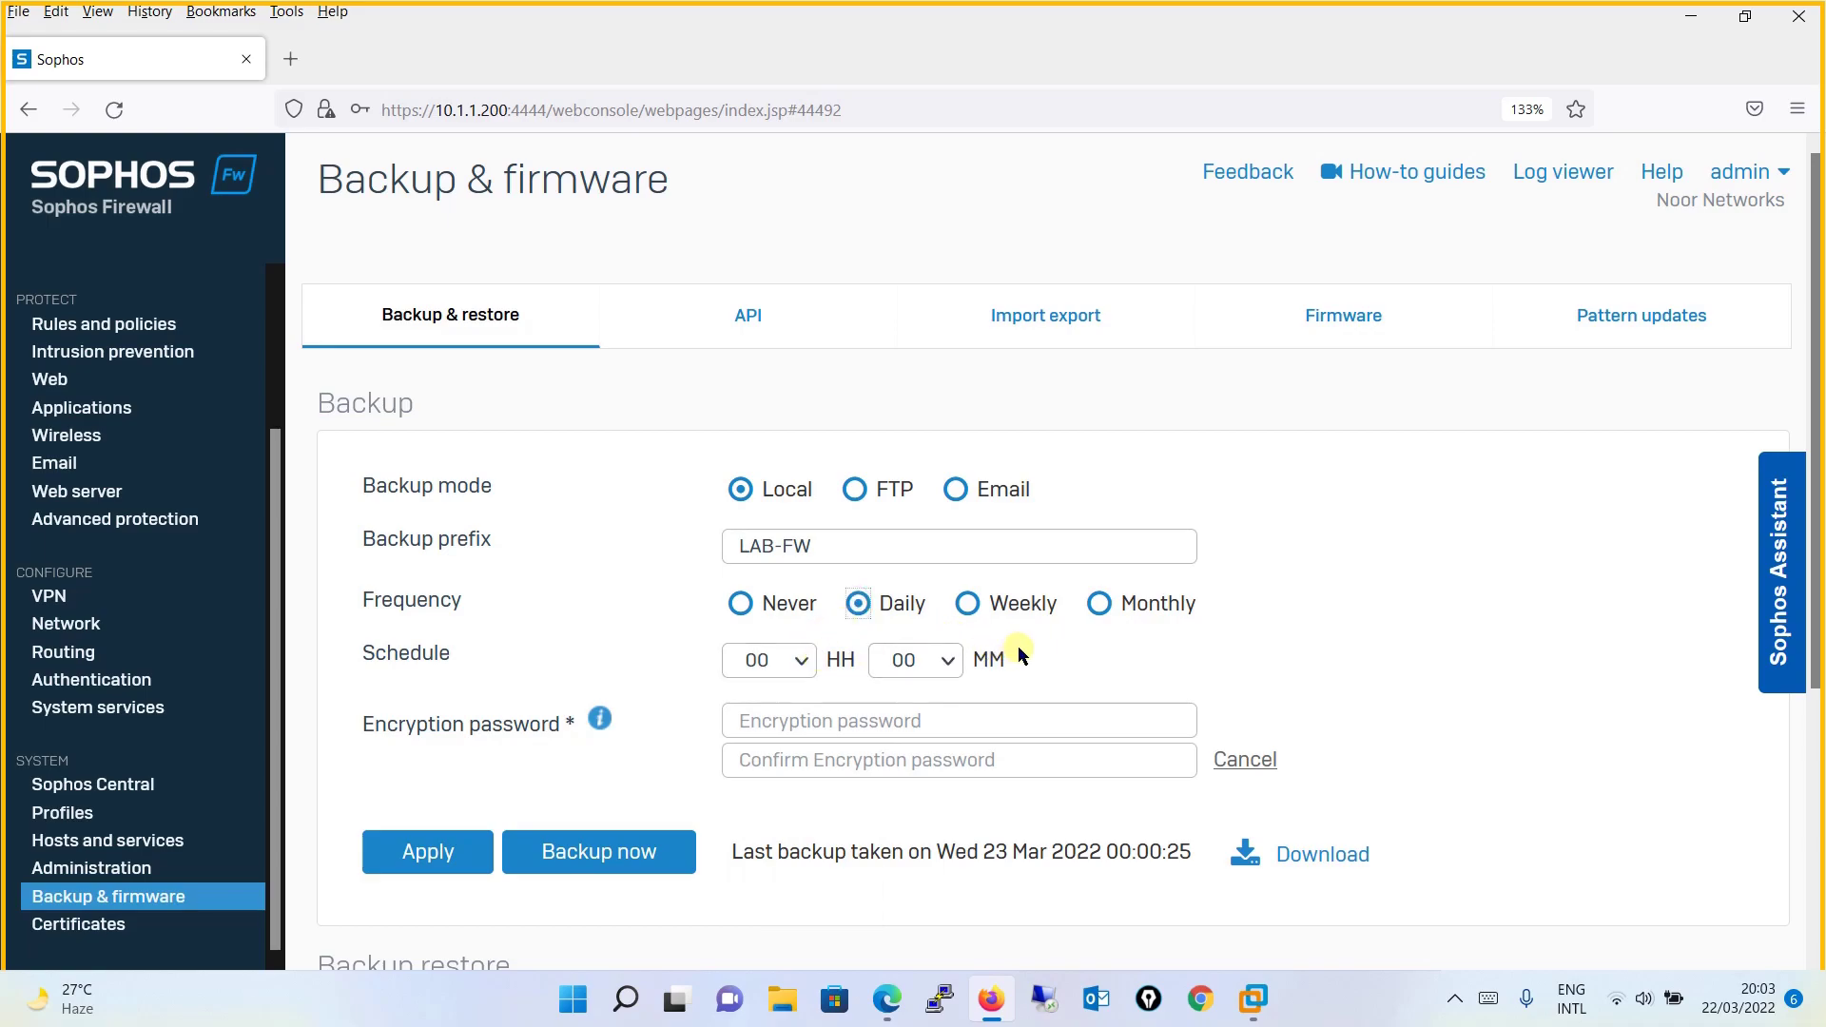
pyautogui.click(1099, 602)
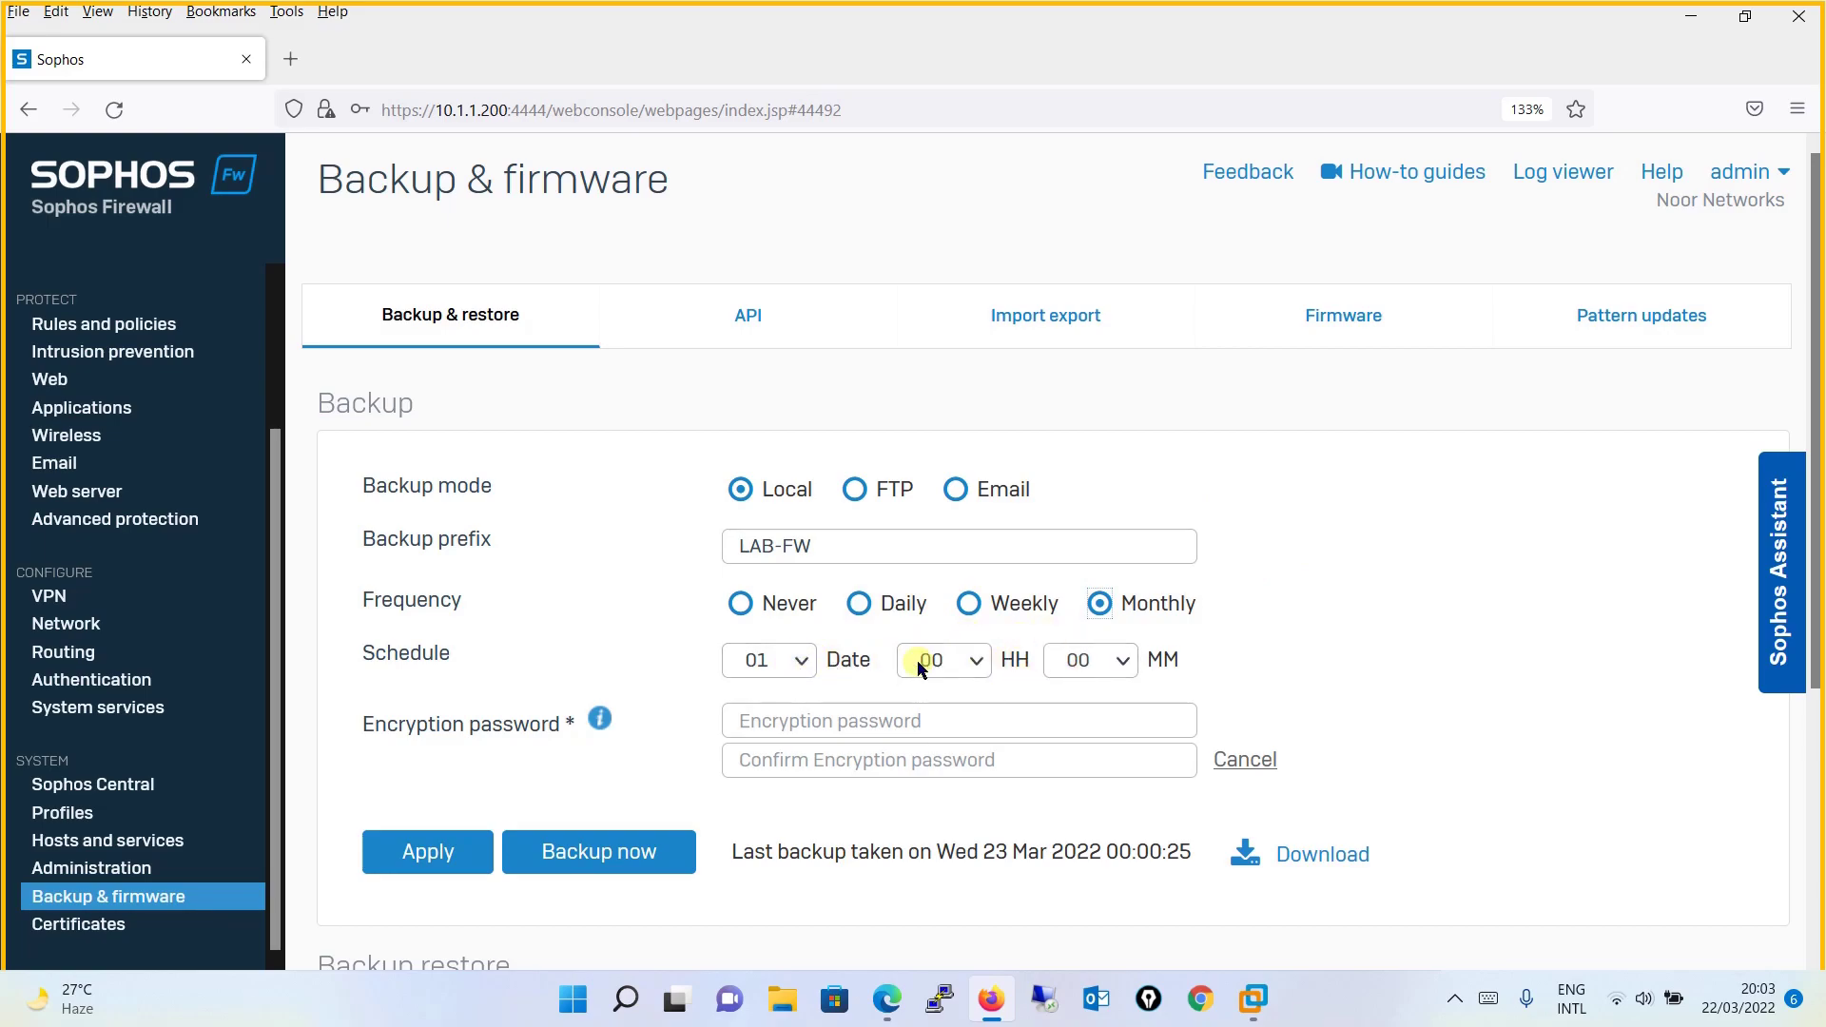
# Enter and confirm the backup encryption password, then apply the backup settings
pyautogui.click(913, 725)
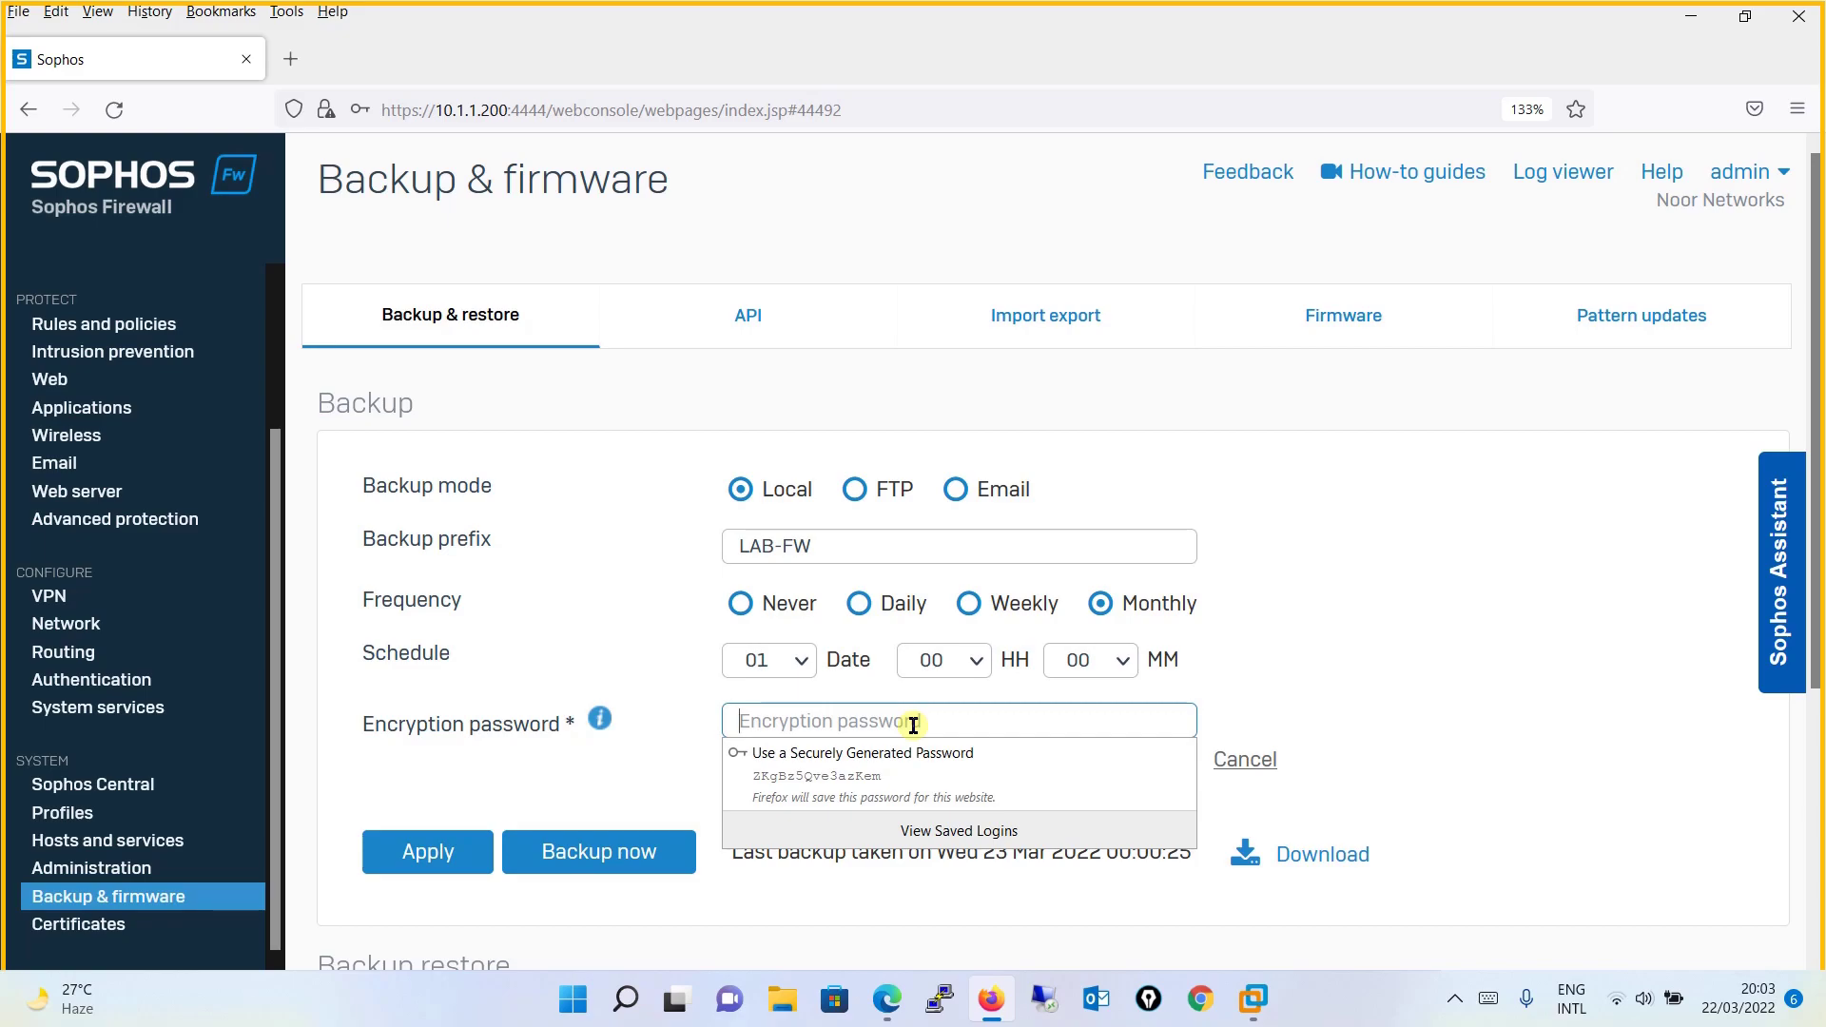
pyautogui.write('********')
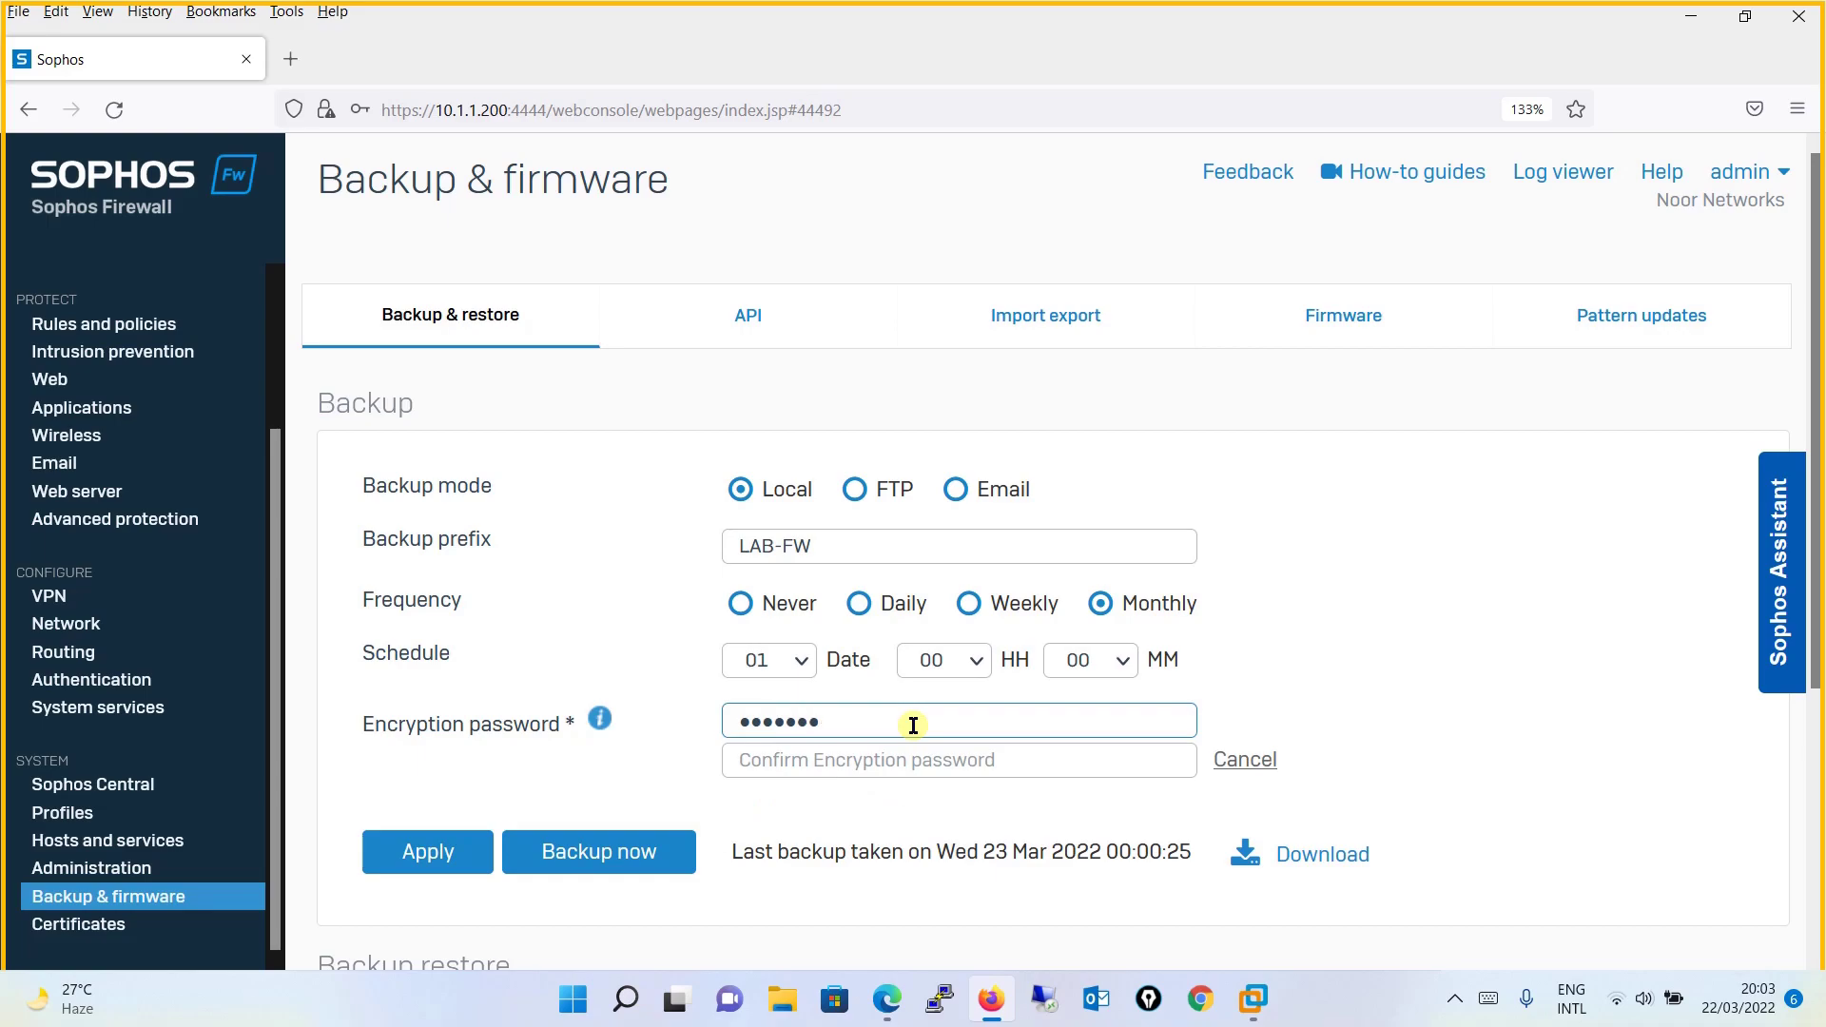
pyautogui.write('*****')
pyautogui.press('Tab')
pyautogui.write('**********')
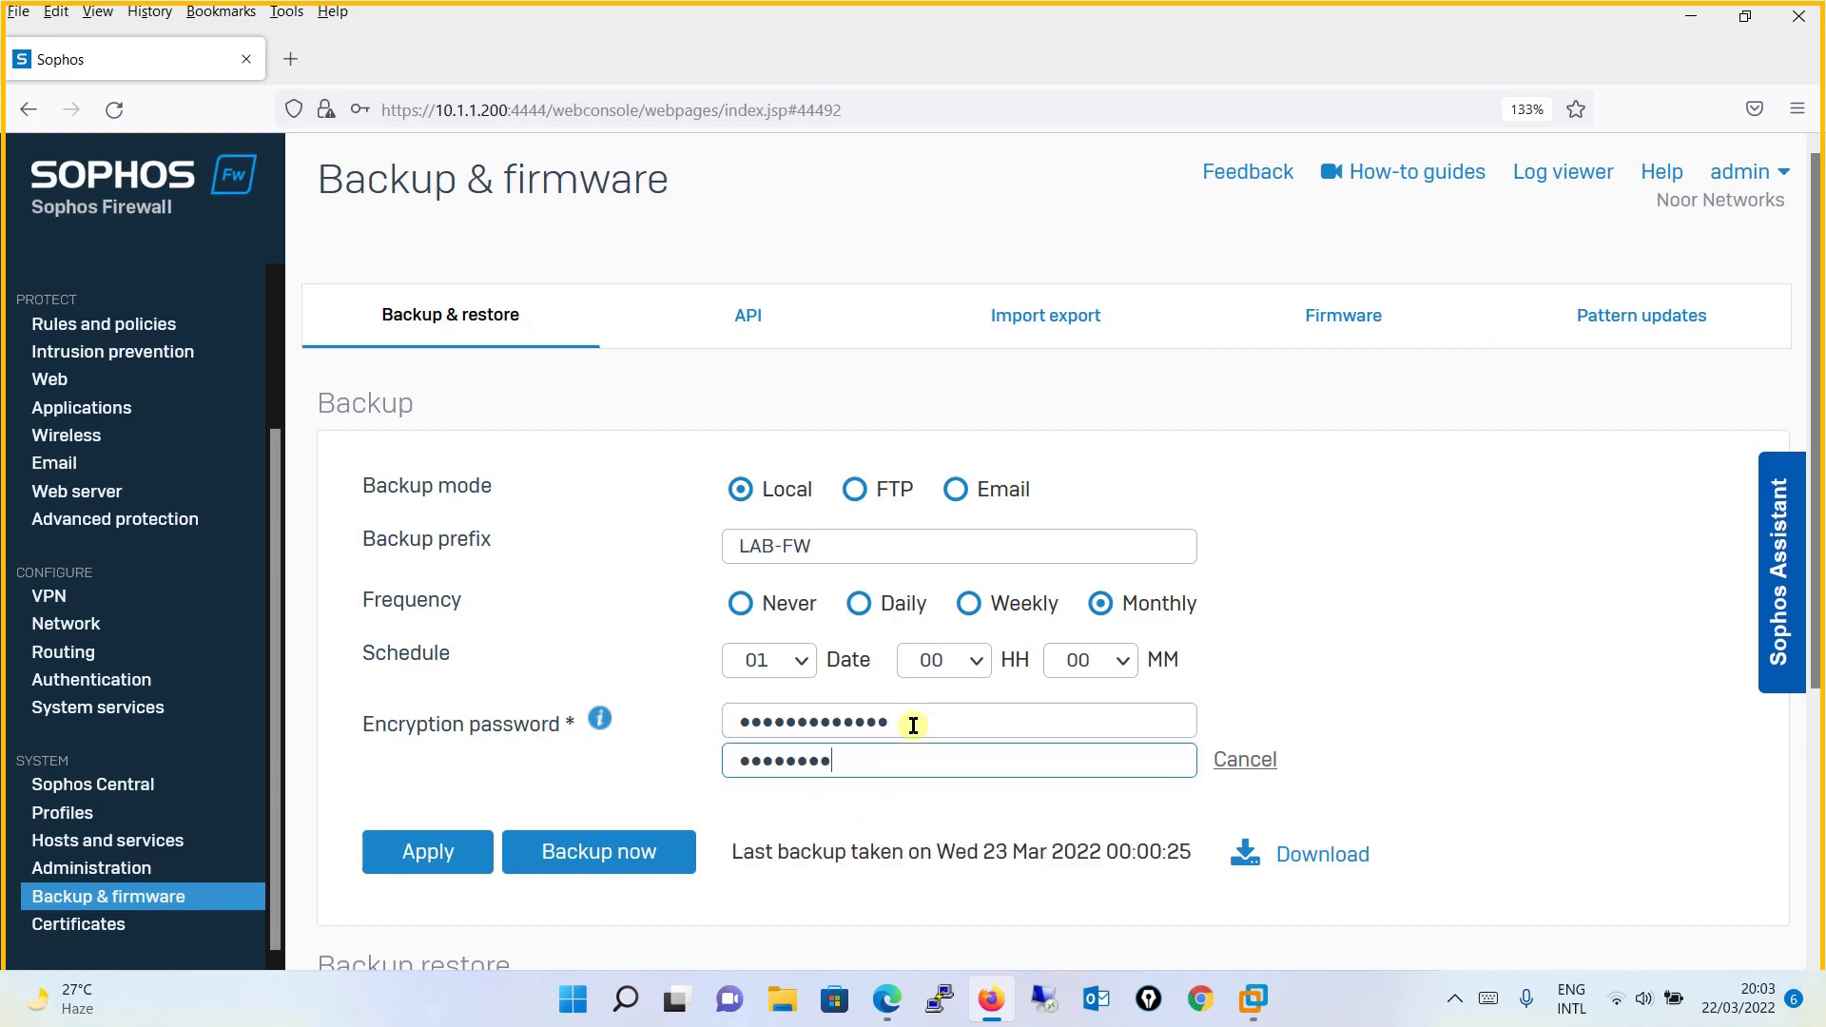
pyautogui.write('***')
pyautogui.click(440, 854)
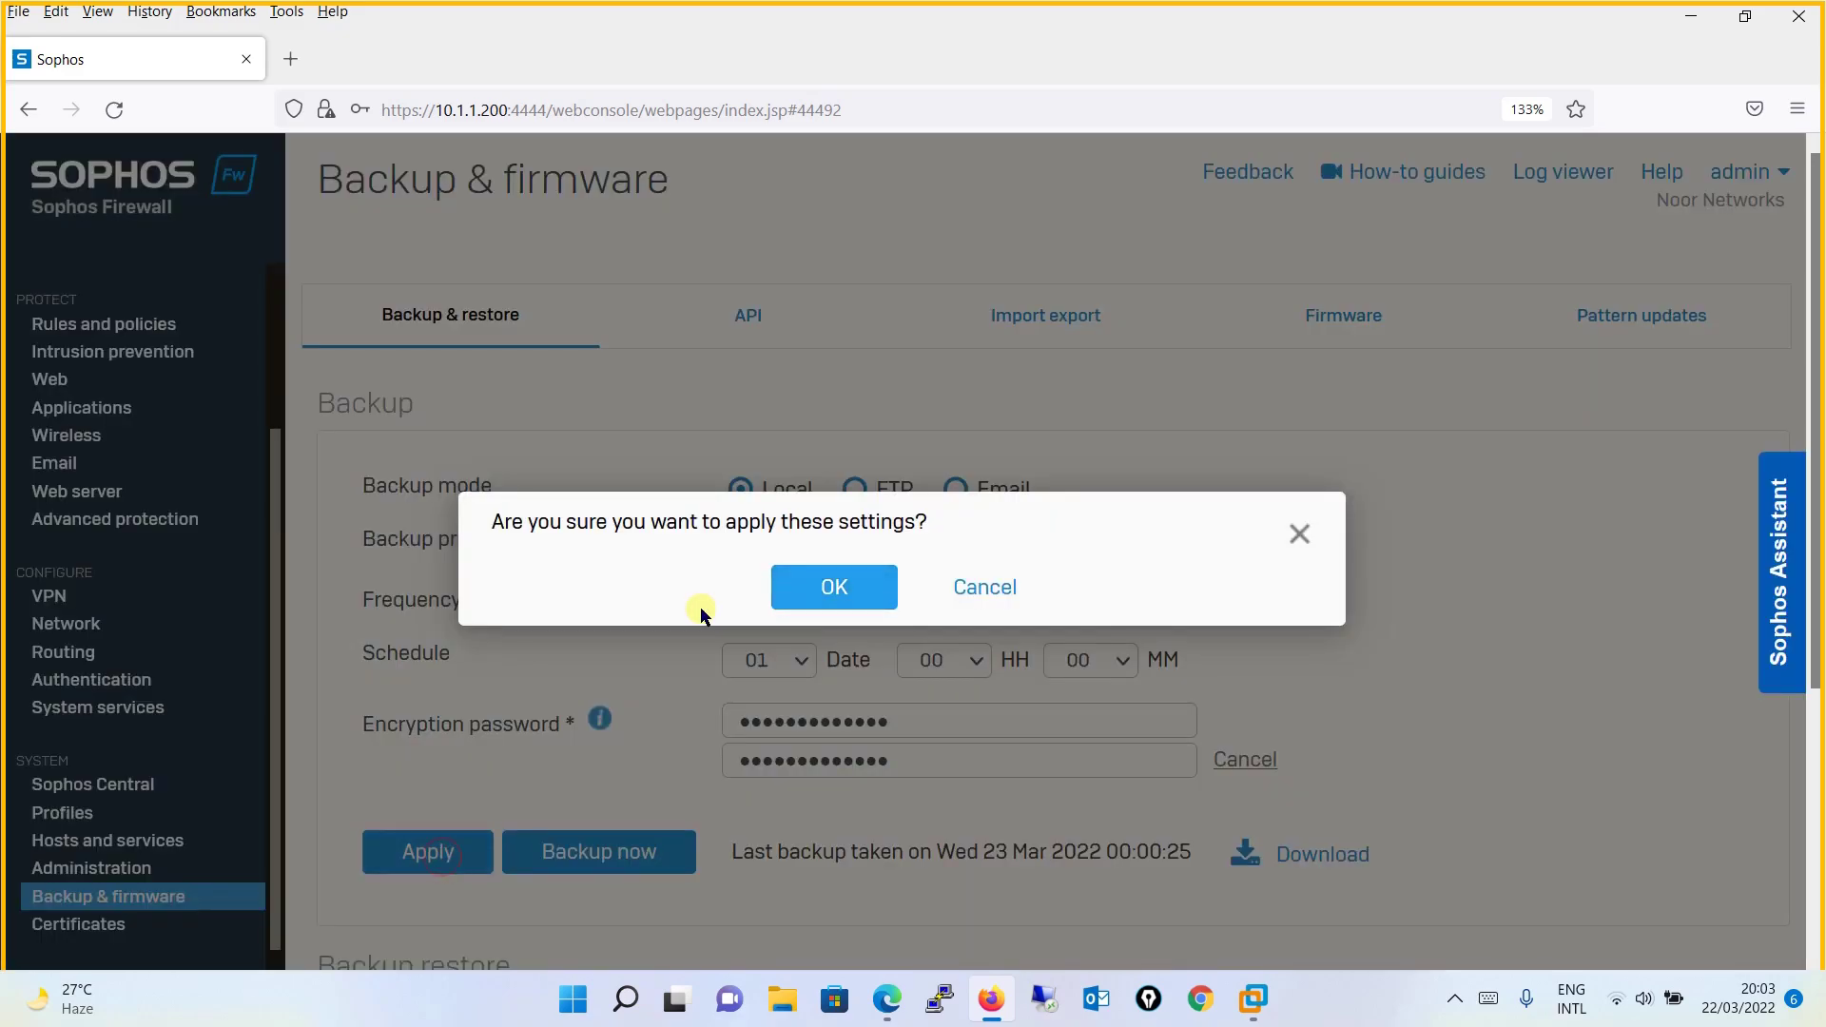
# Confirm saving the backup settings, then switch the backup mode to FTP
pyautogui.click(855, 587)
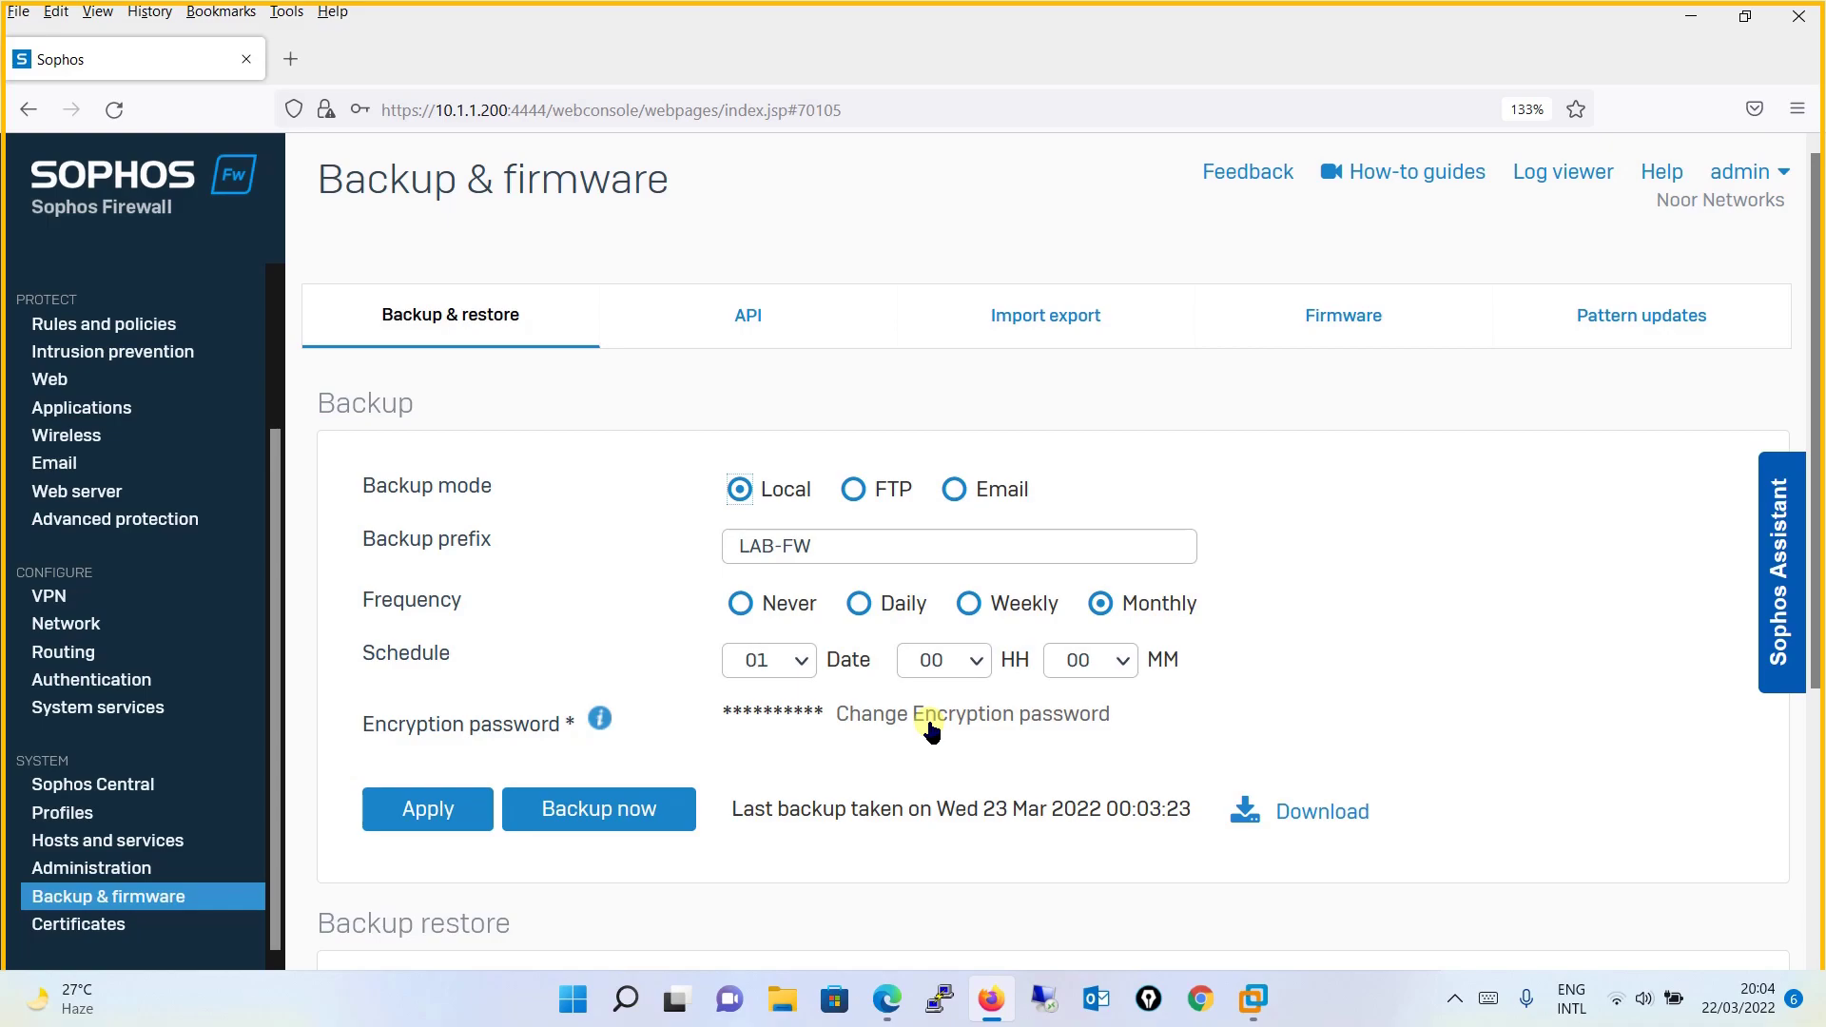
pyautogui.click(853, 489)
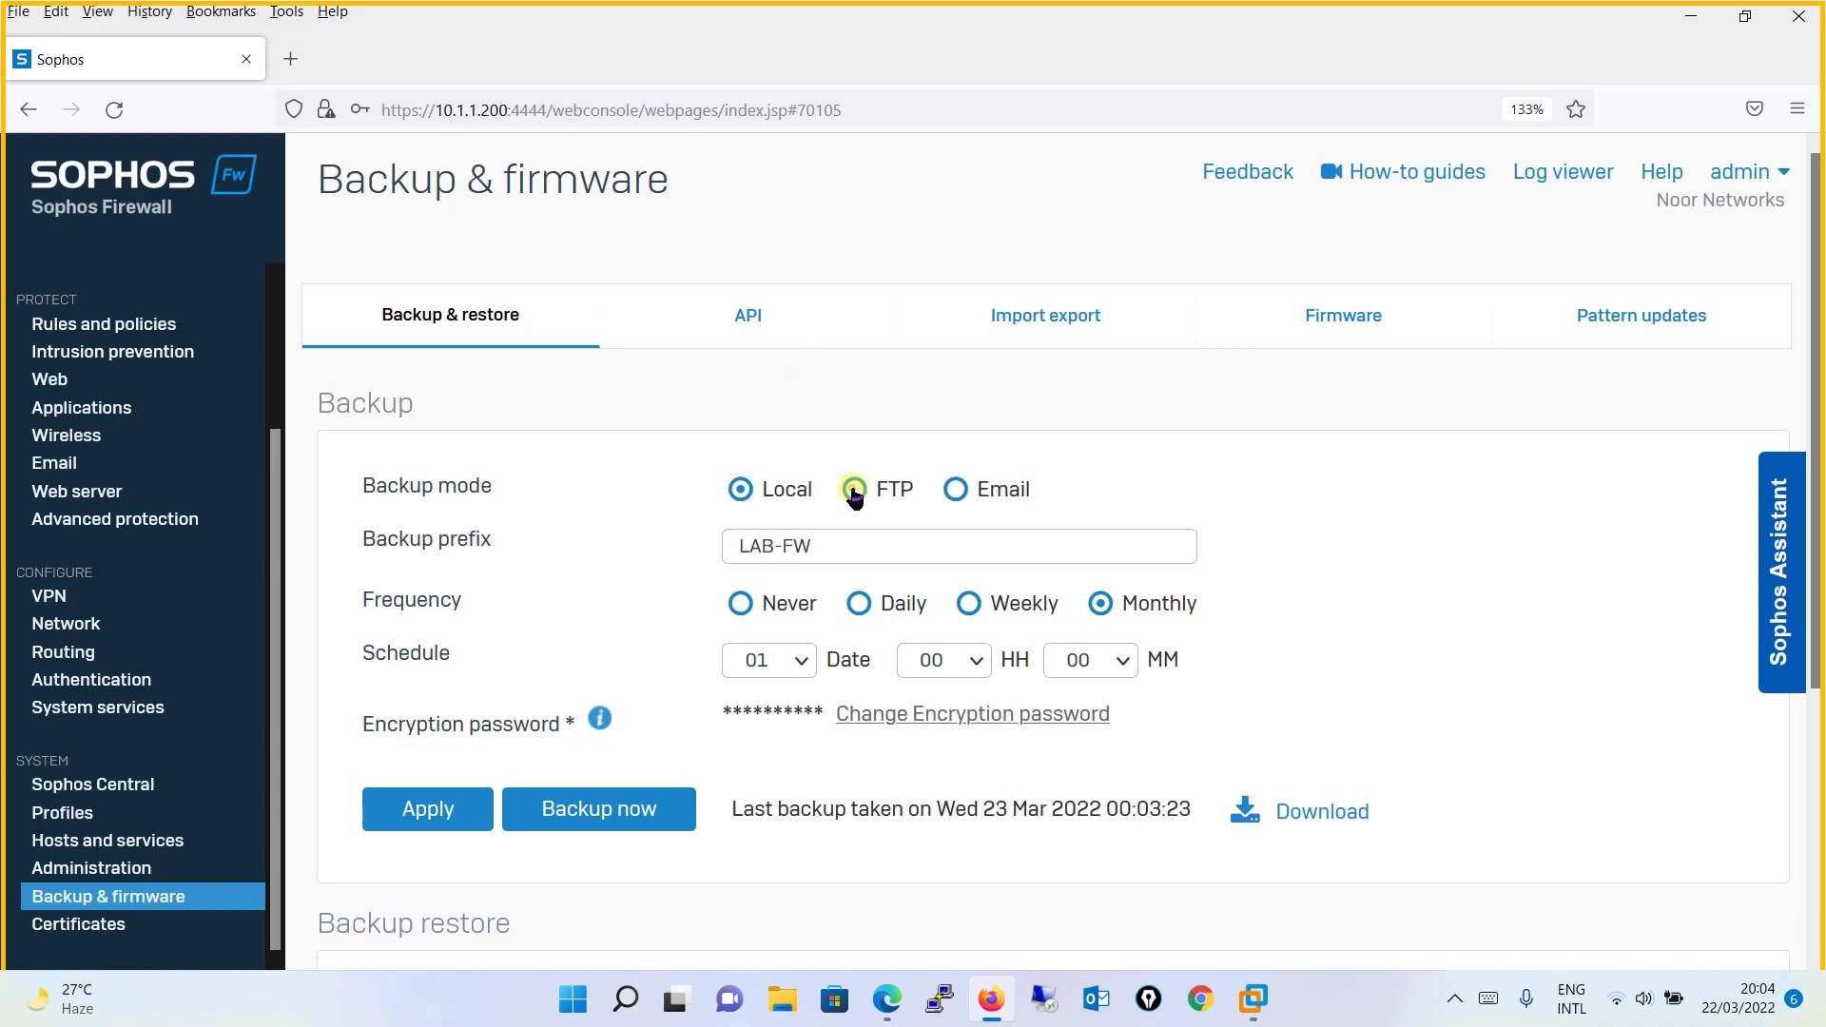
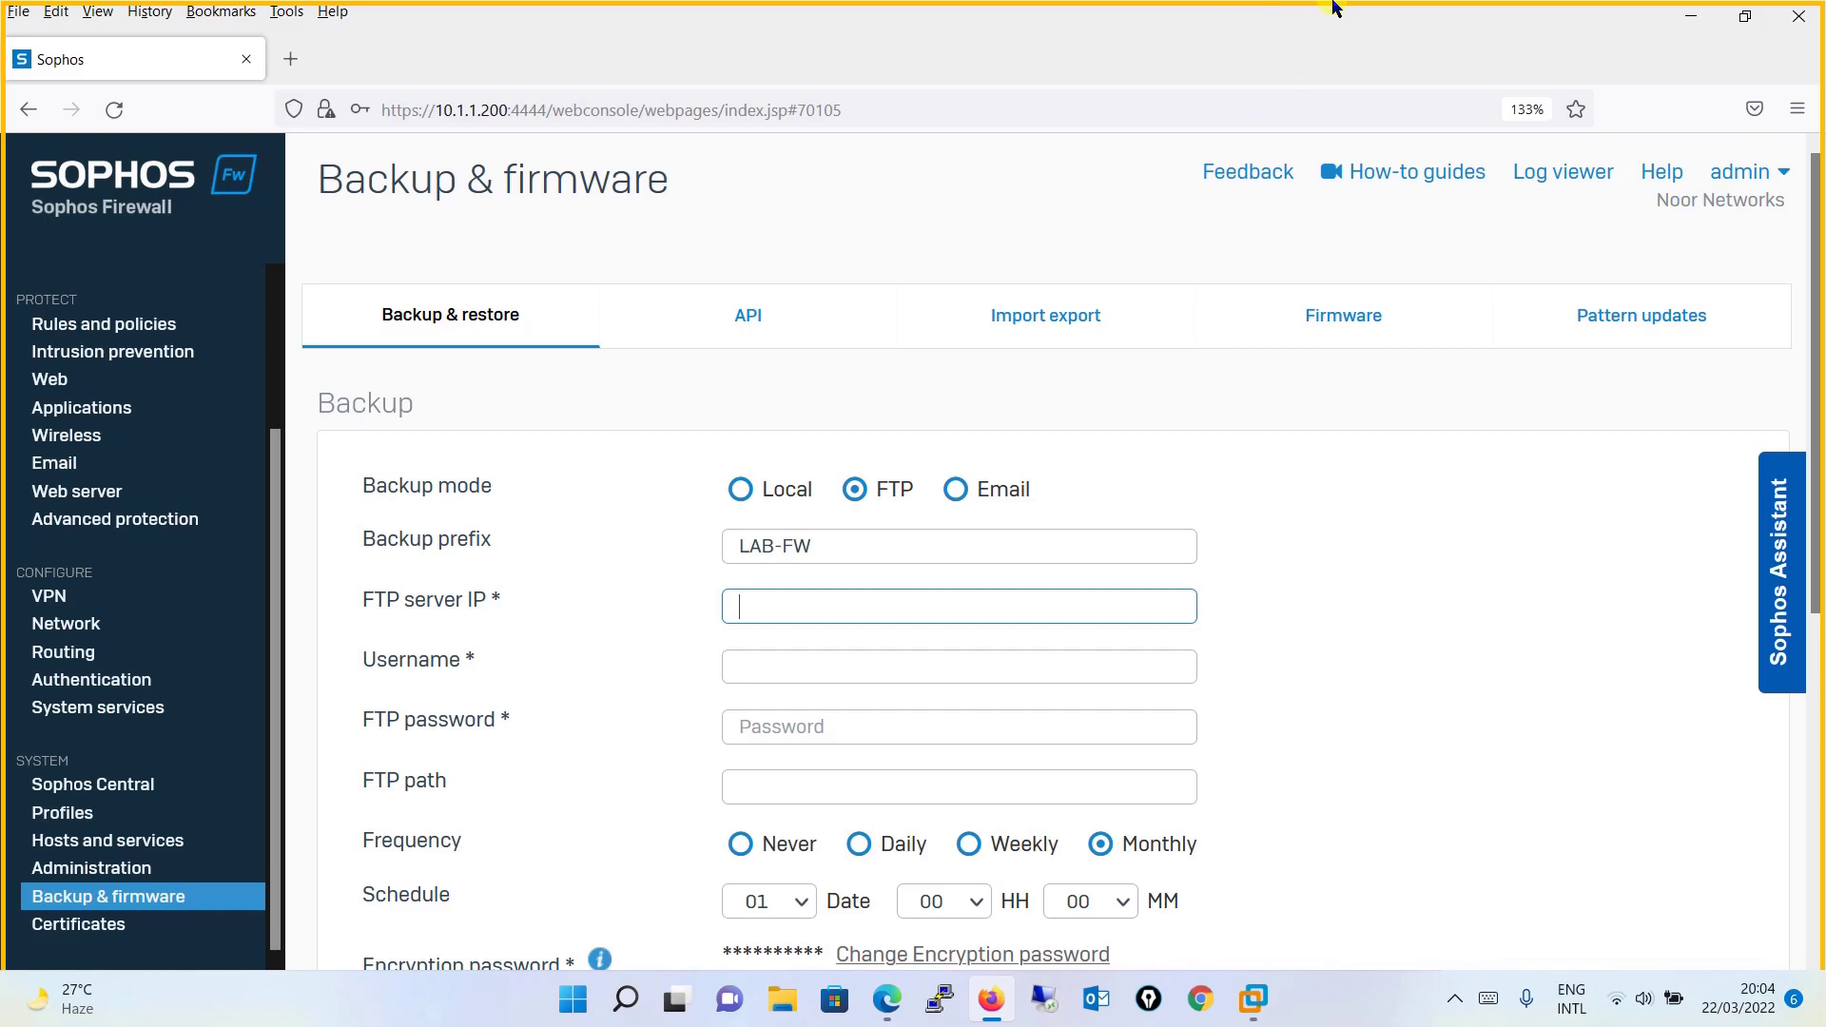
# Save FTP backups to server 10.1.1.50 with the FTP username and password, and confirm
pyautogui.click(760, 610)
pyautogui.write('10.1.1.50')
pyautogui.click(858, 649)
pyautogui.click(781, 668)
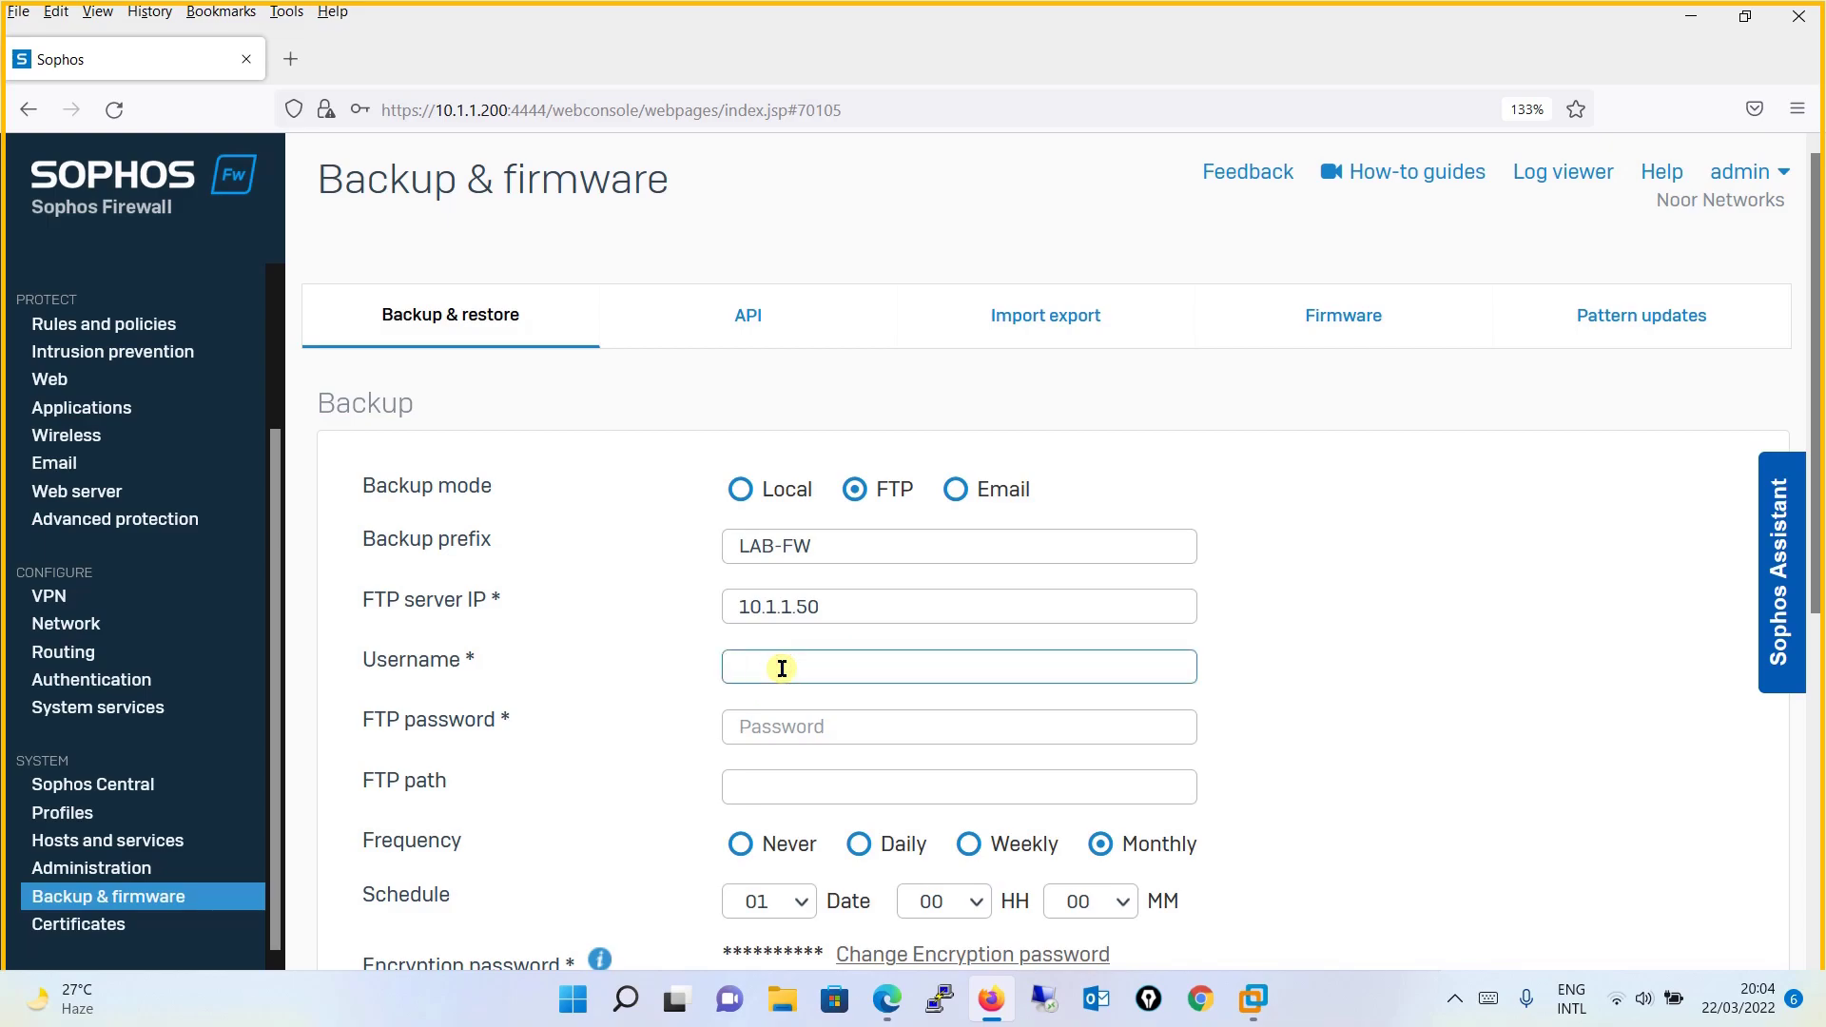
pyautogui.write('it_admin')
pyautogui.press('Tab')
pyautogui.write('•••••••')
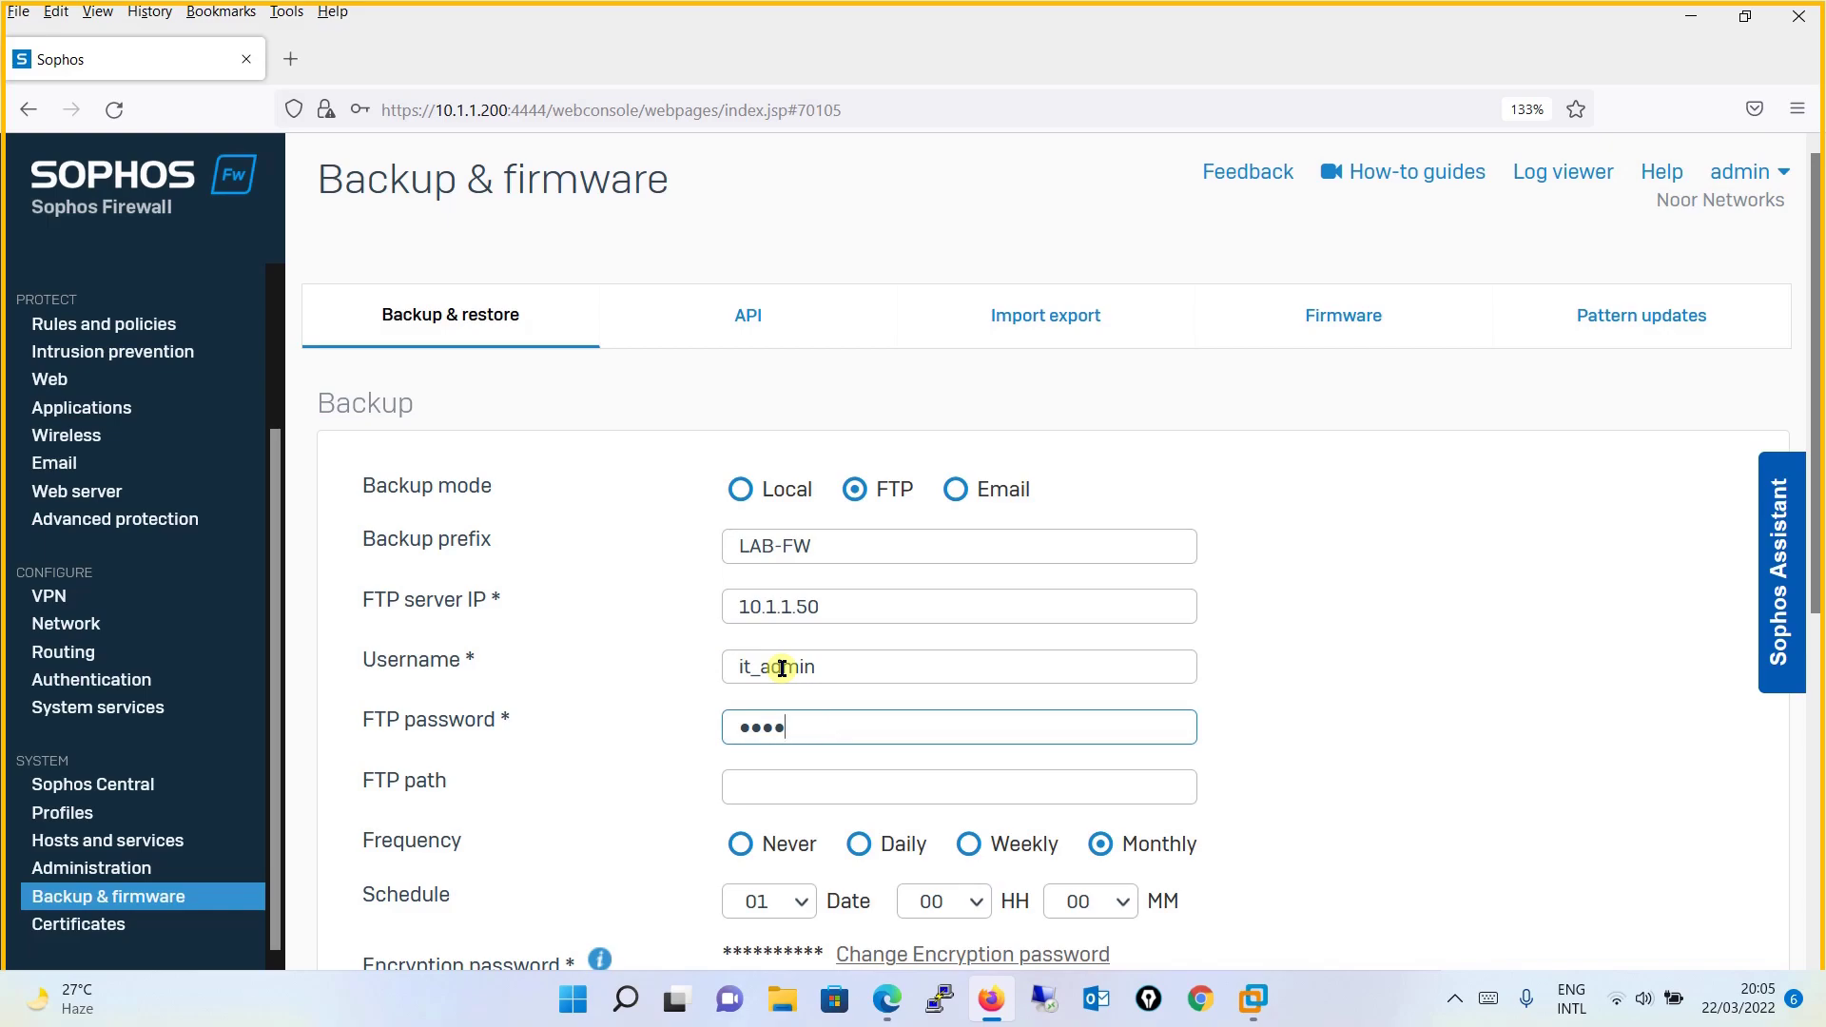
pyautogui.write('•')
pyautogui.press('Tab')
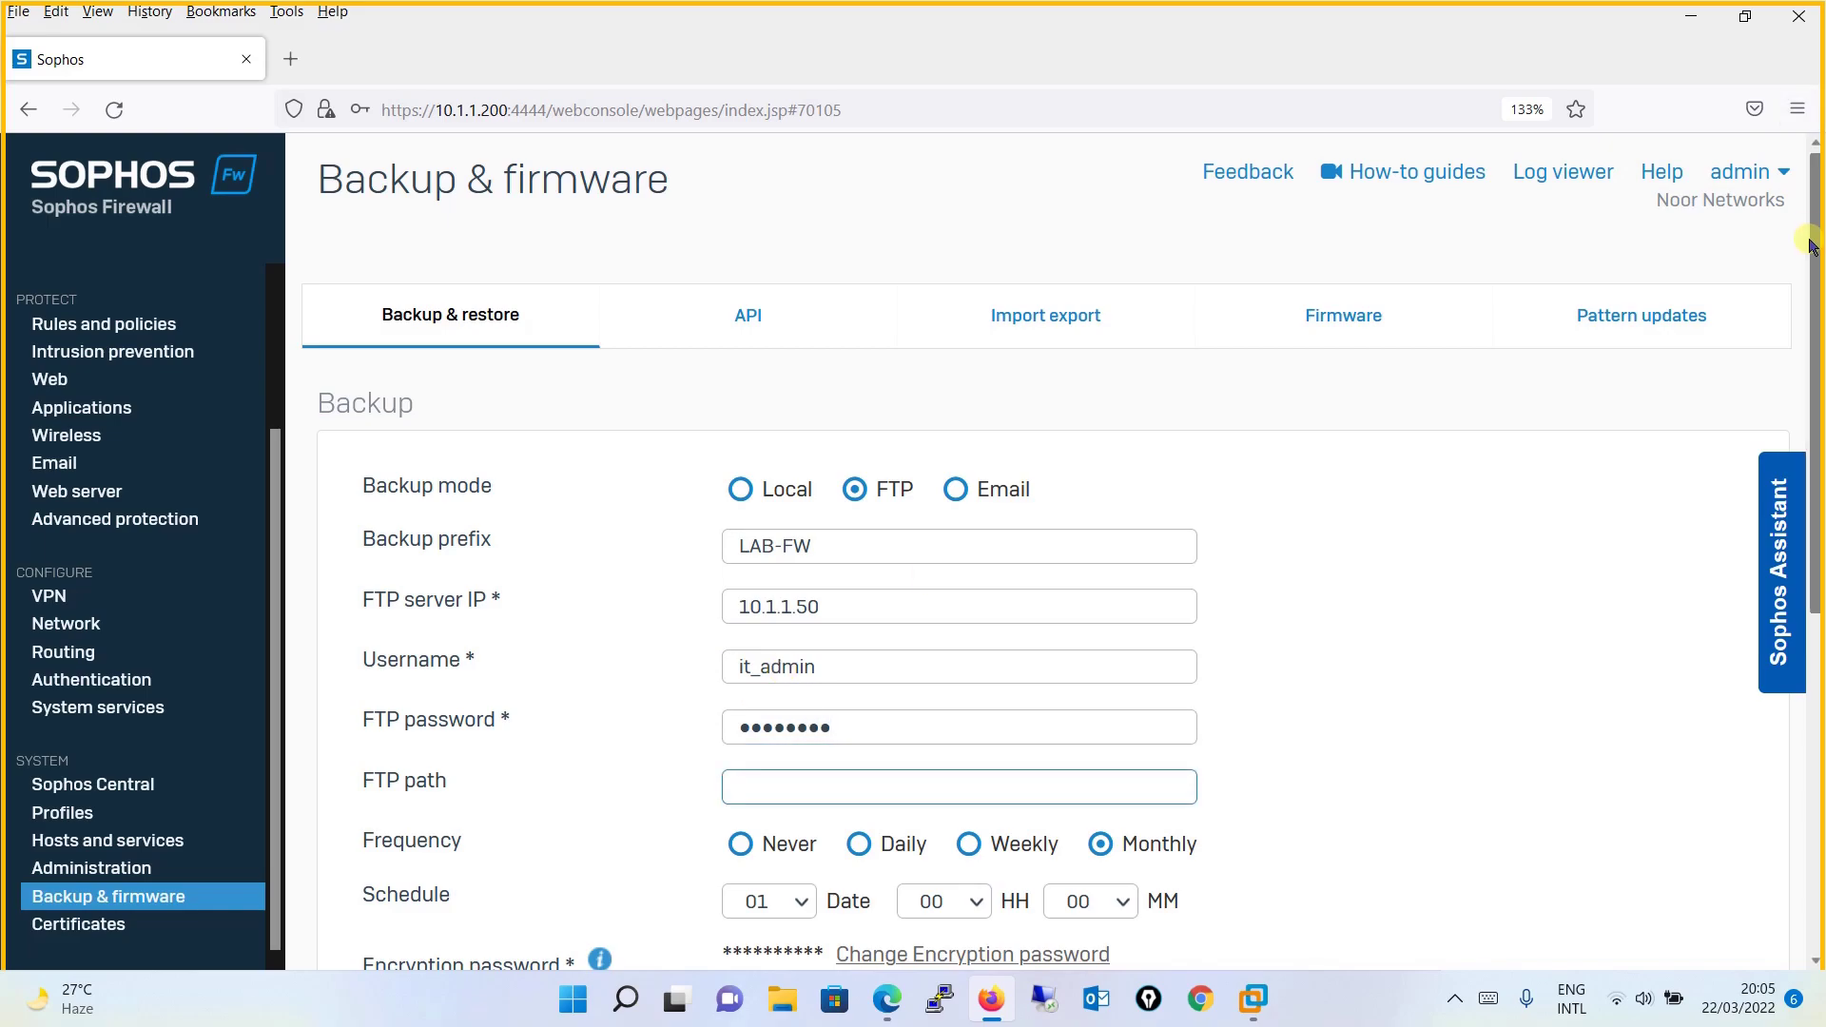
pyautogui.moveTo(1811, 249); pyautogui.dragTo(1816, 385)
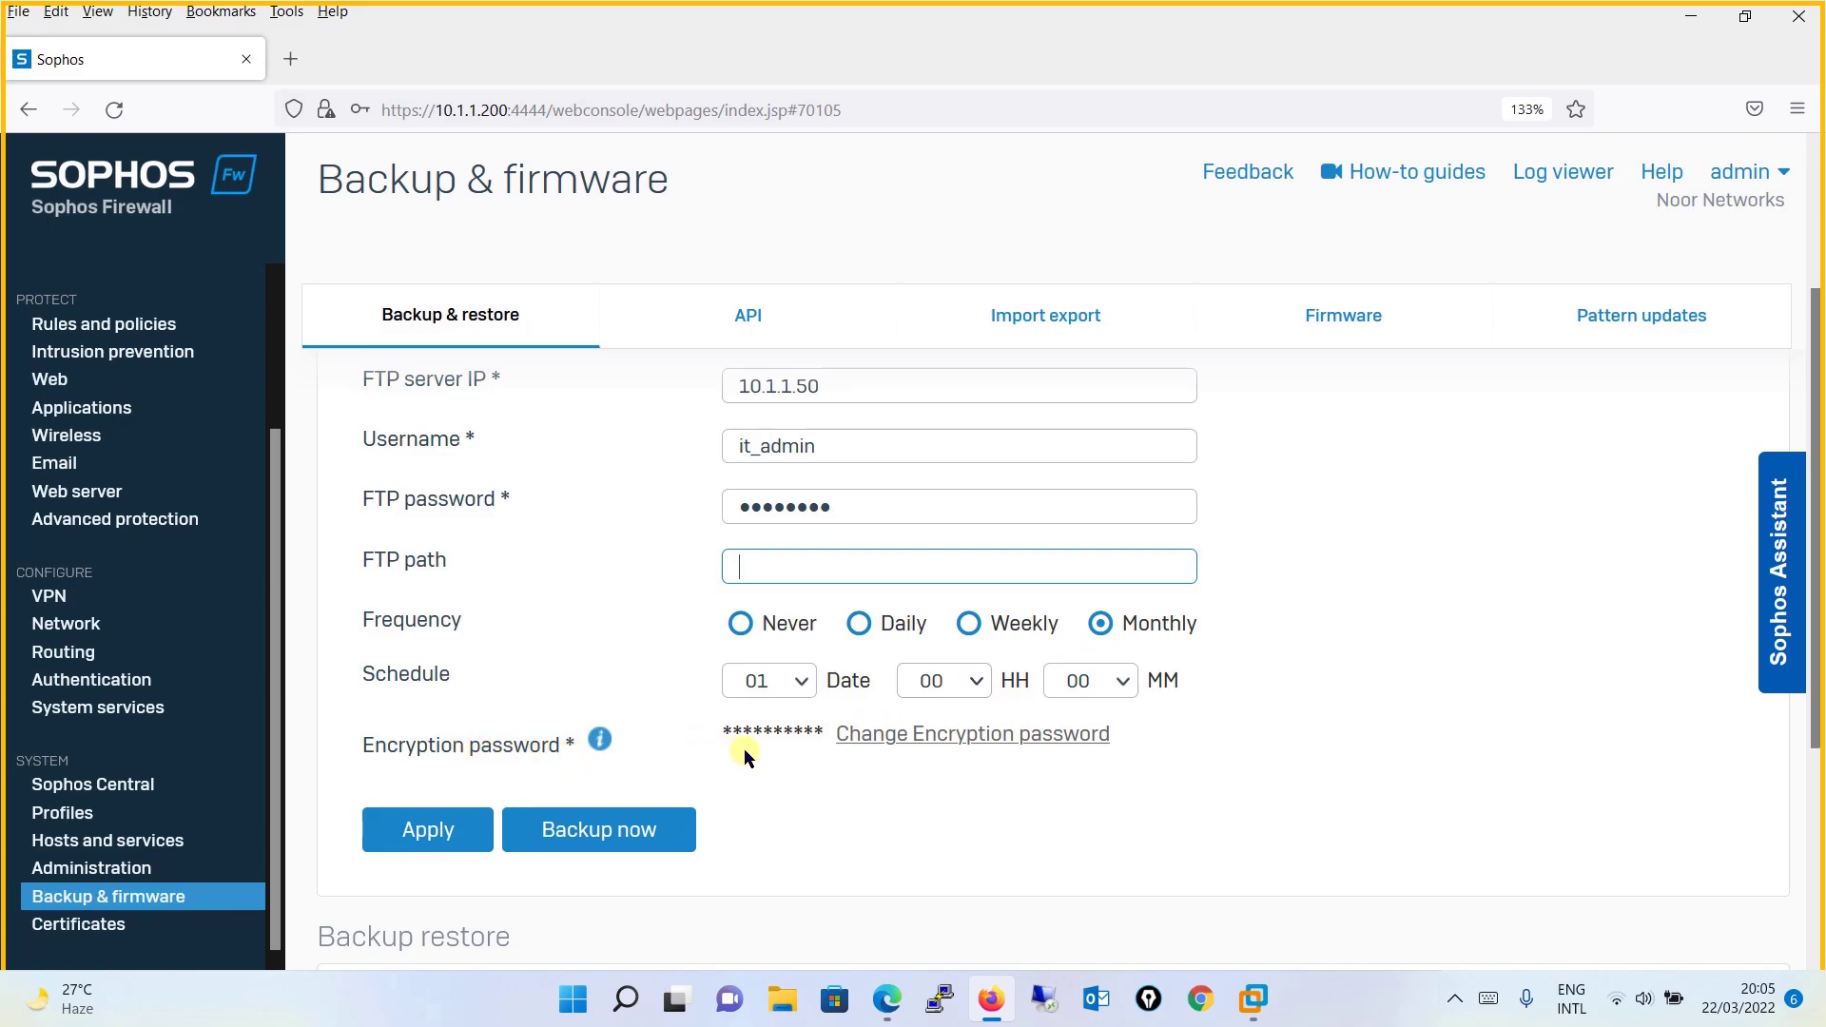
pyautogui.click(430, 831)
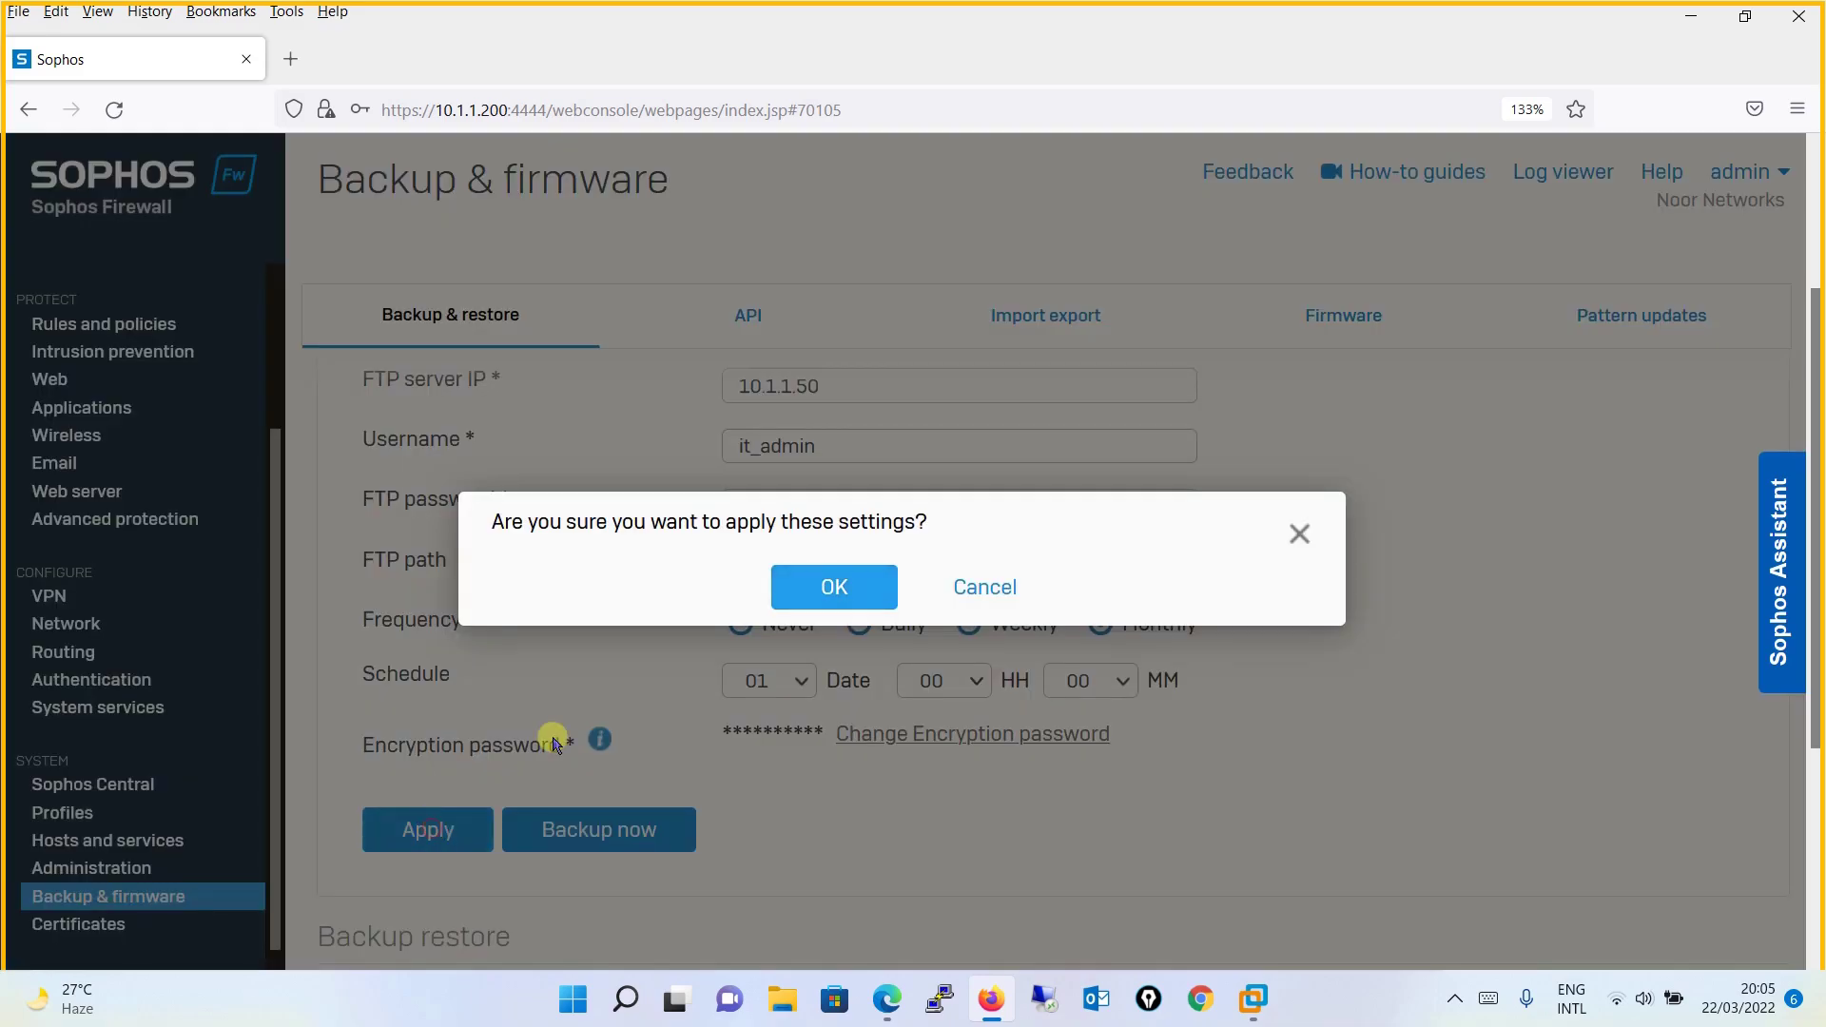
pyautogui.click(837, 582)
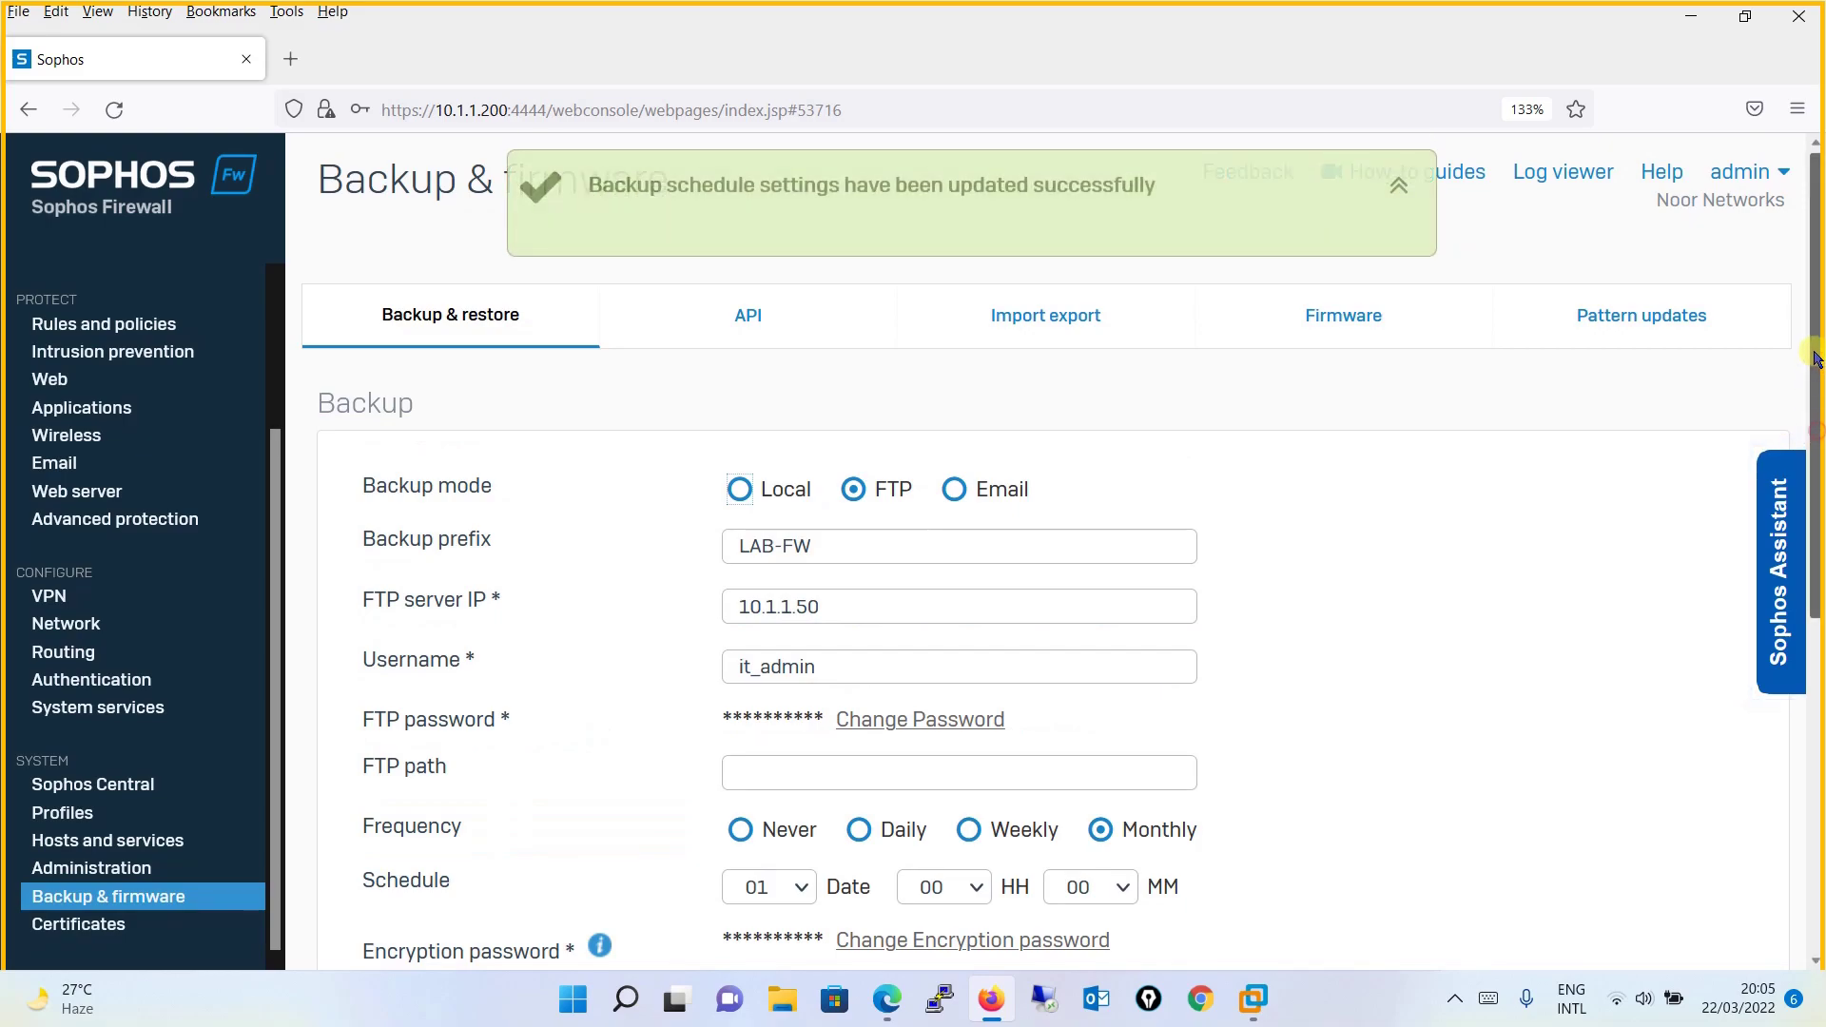
# Switch backup mode to Email, enter a test recipient address, and apply the settings
pyautogui.click(740, 493)
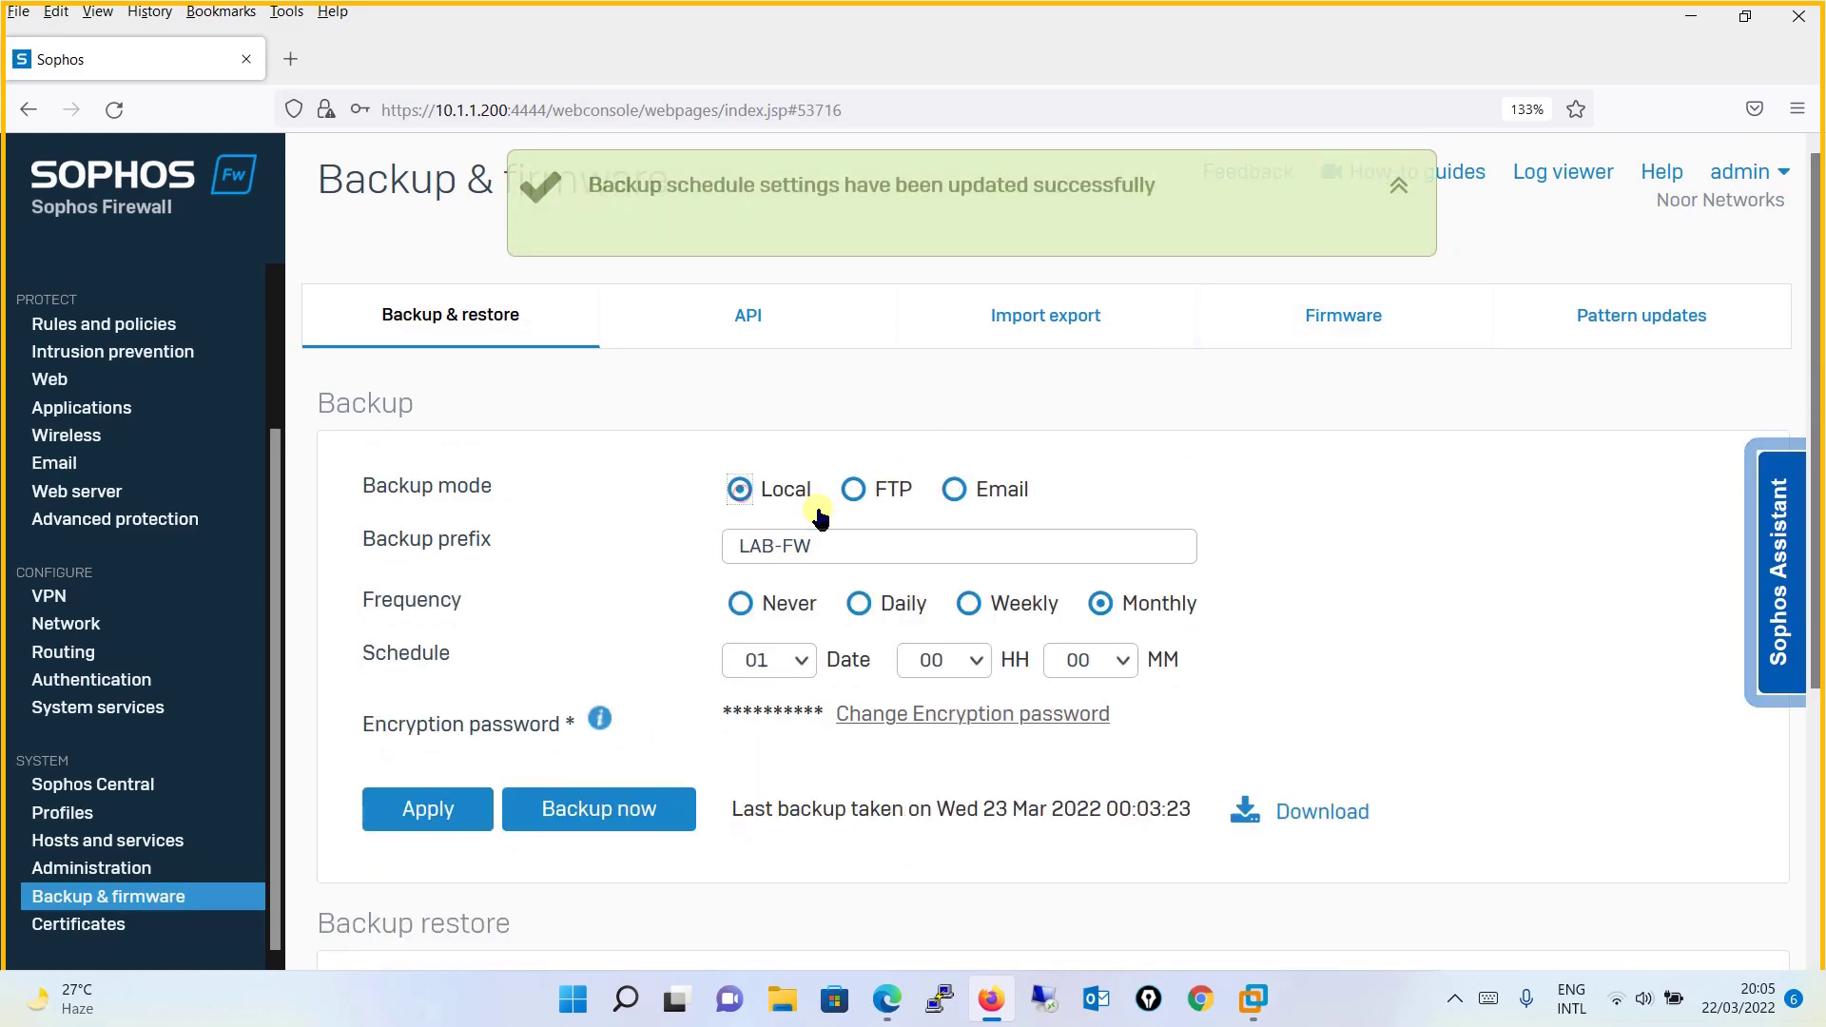
pyautogui.click(854, 490)
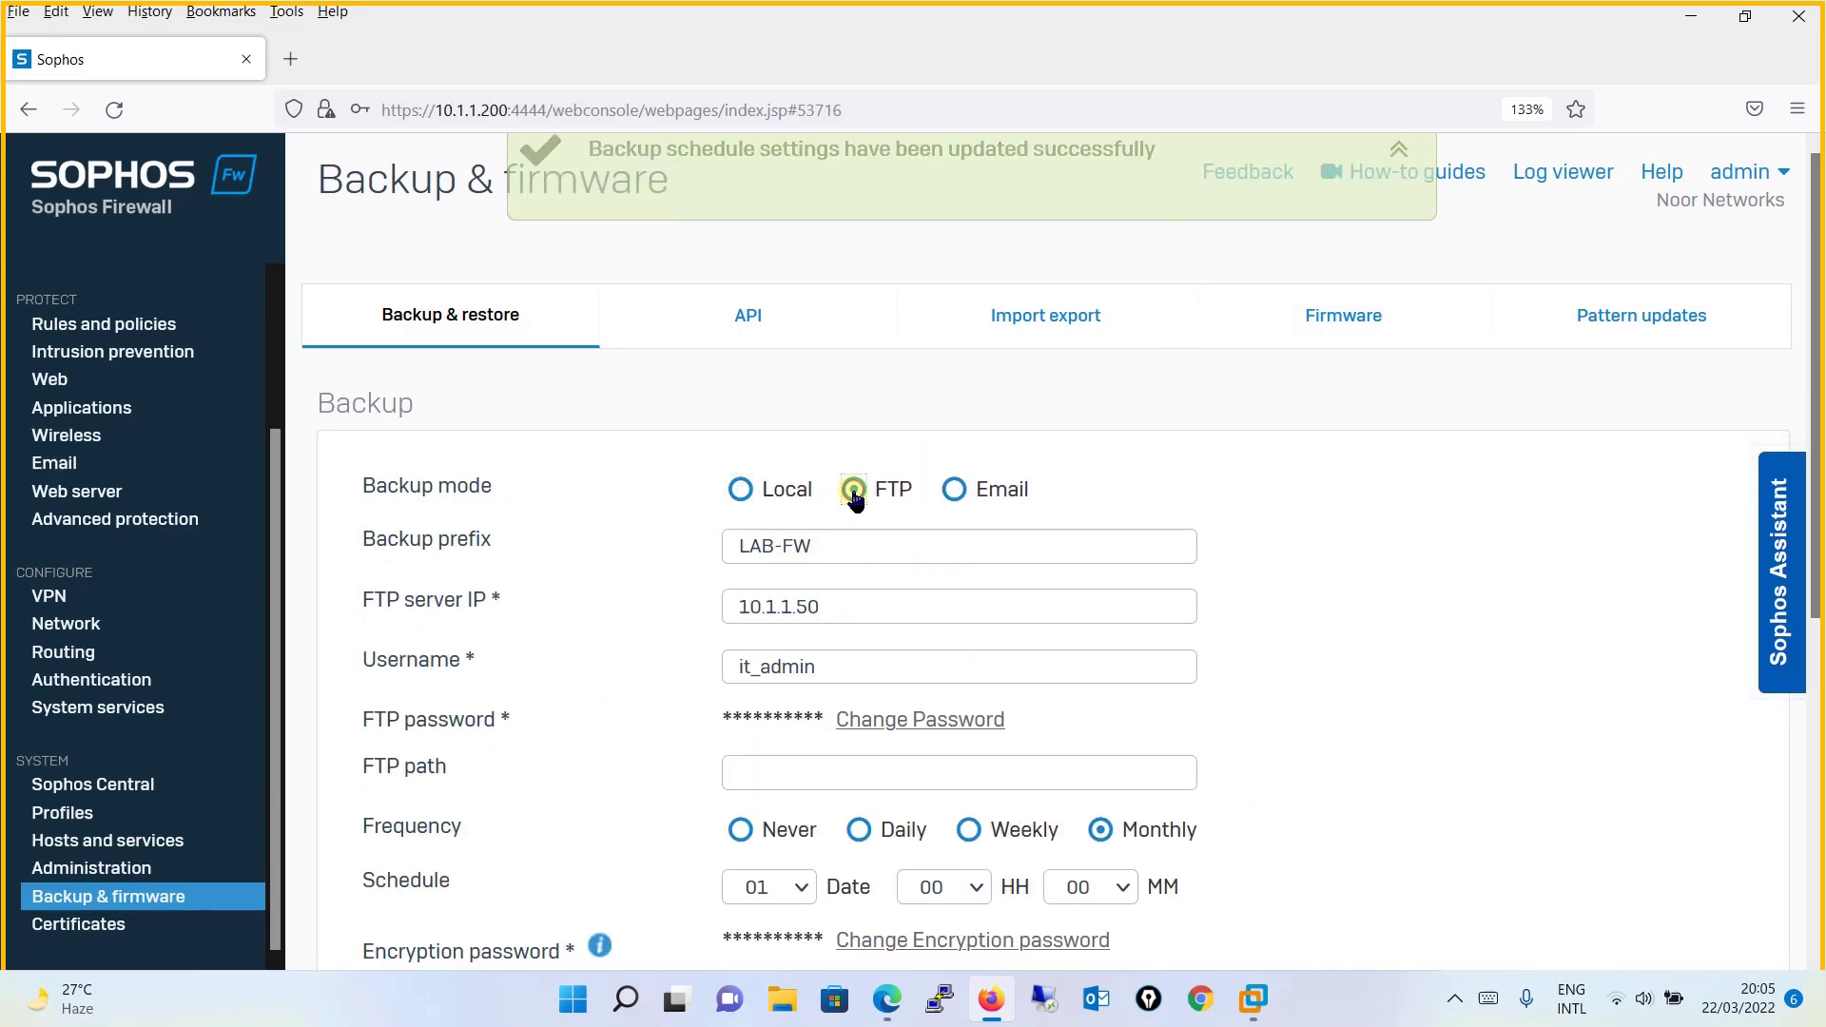
pyautogui.click(953, 490)
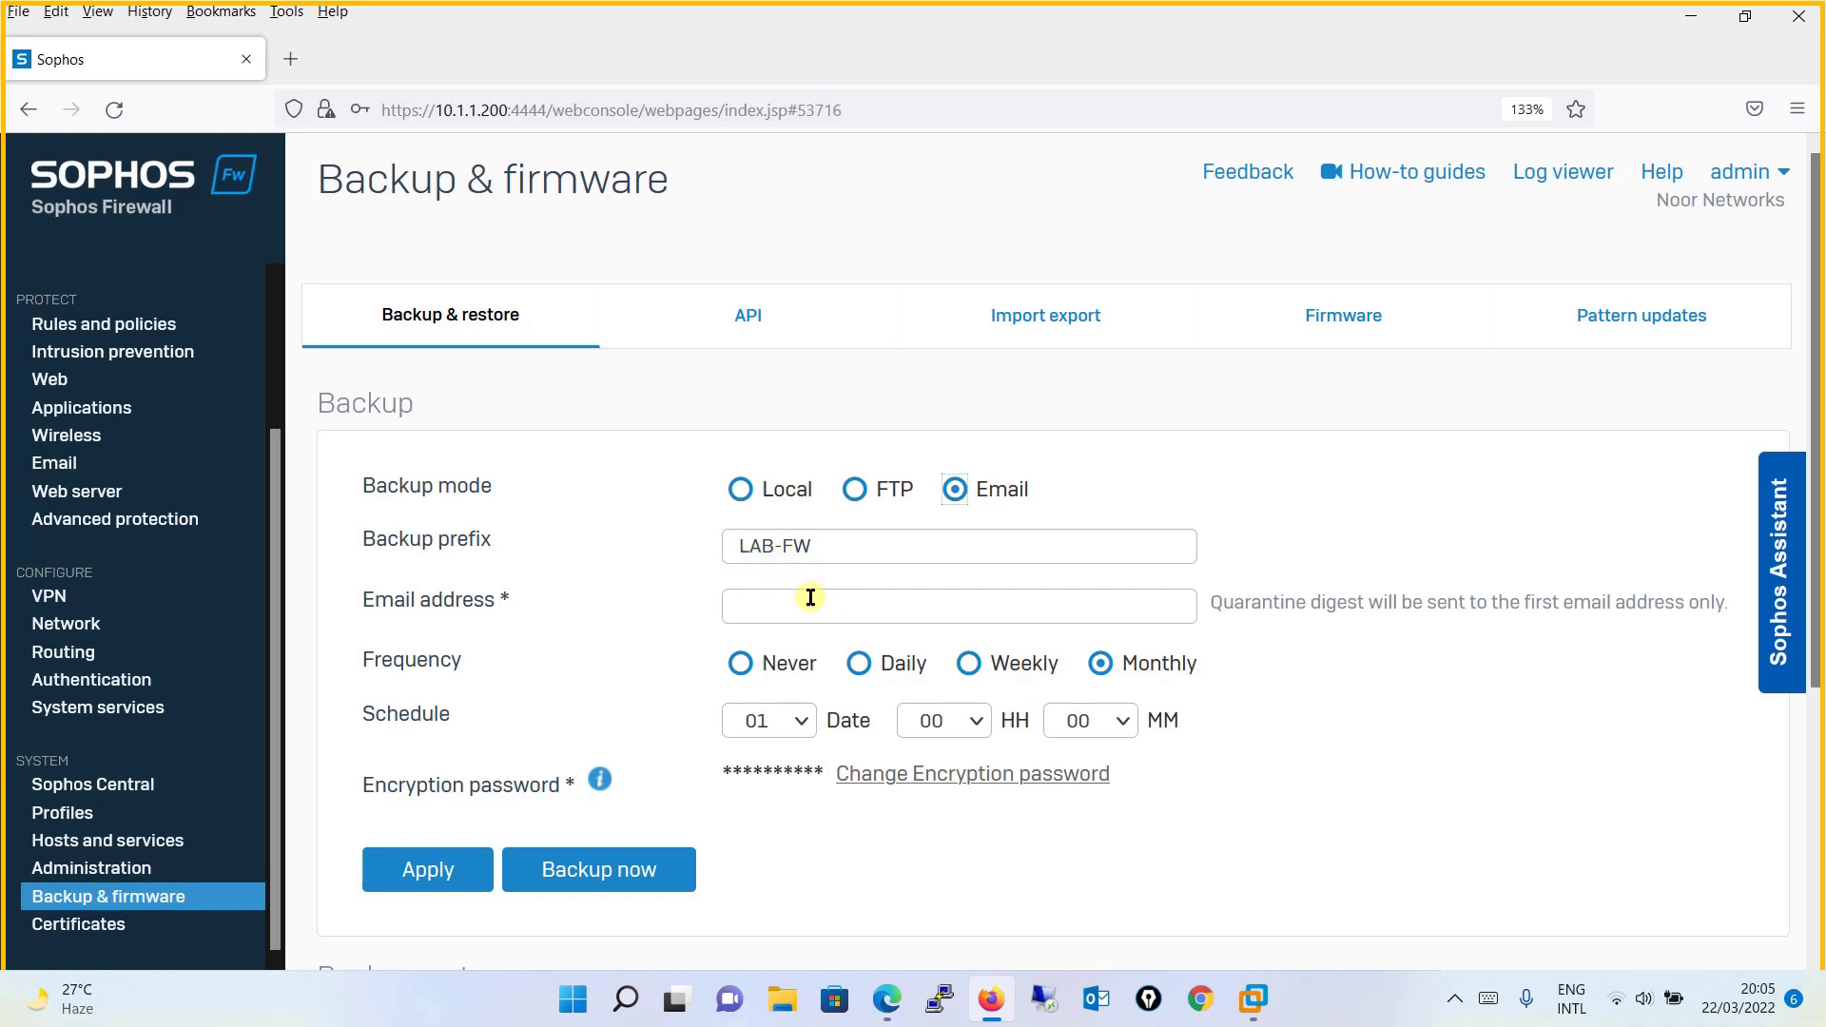
pyautogui.click(811, 598)
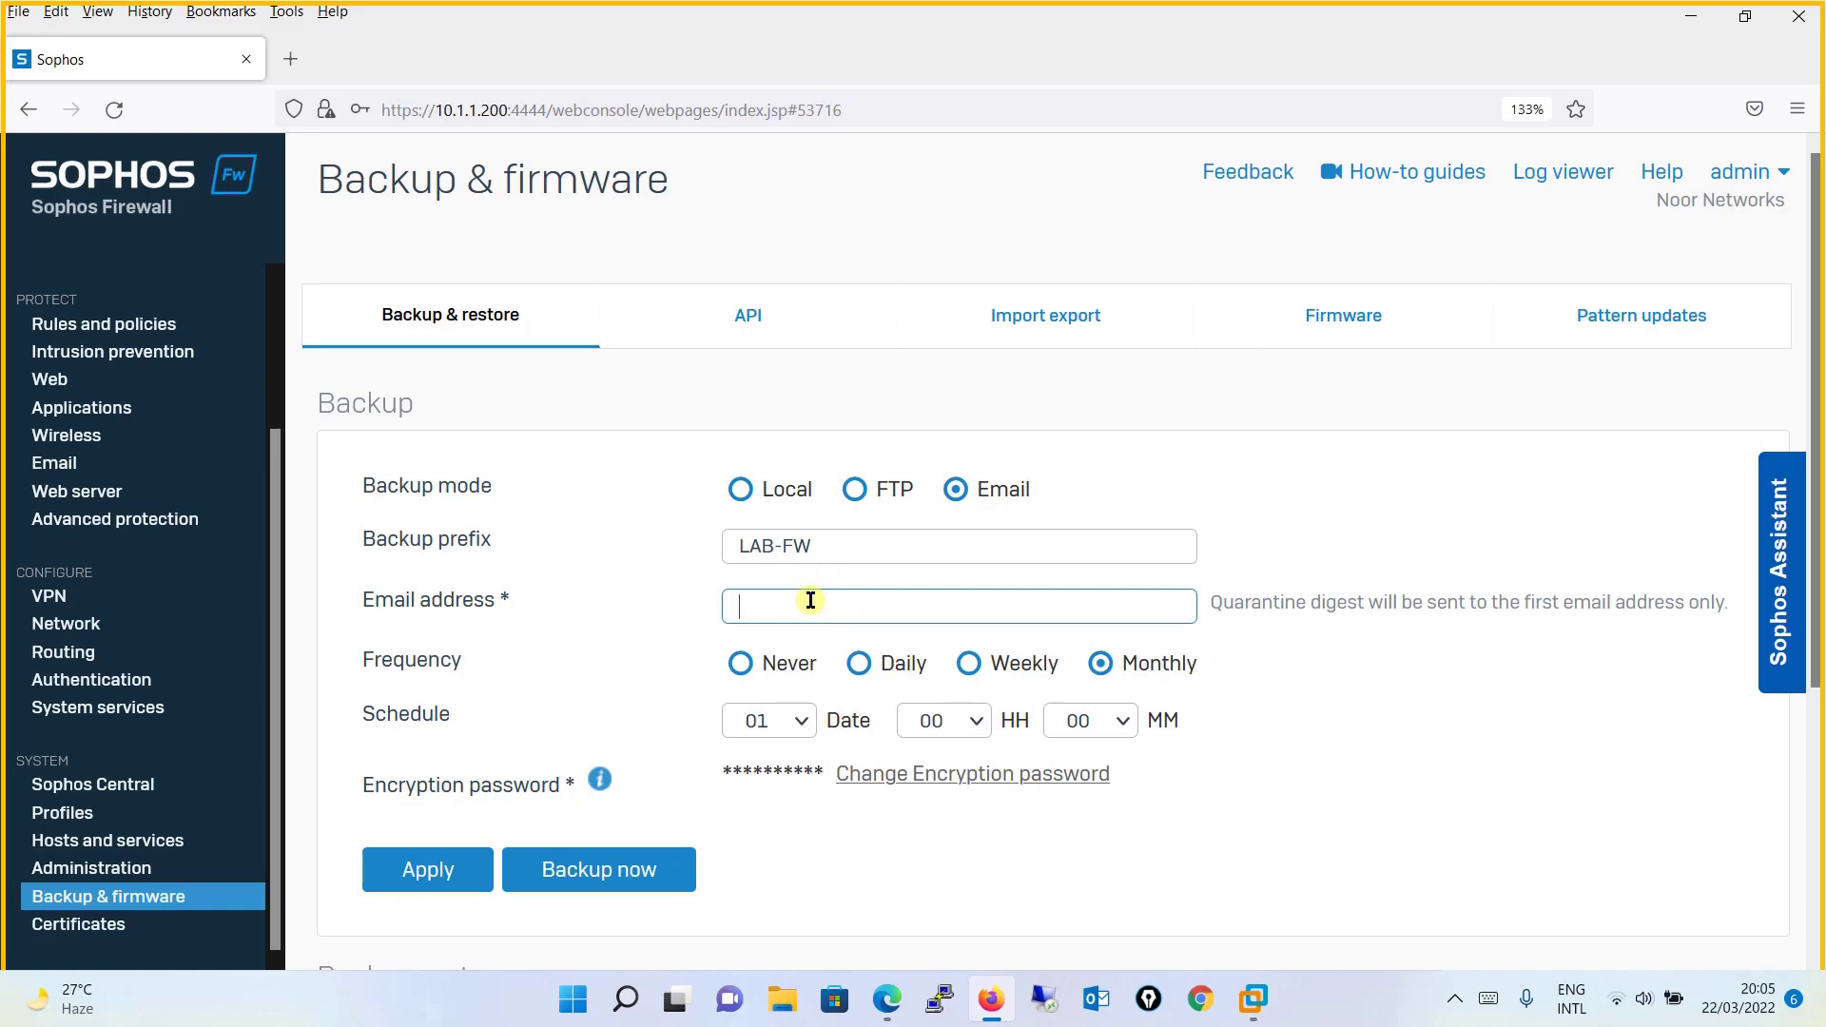
pyautogui.write('test@test.com')
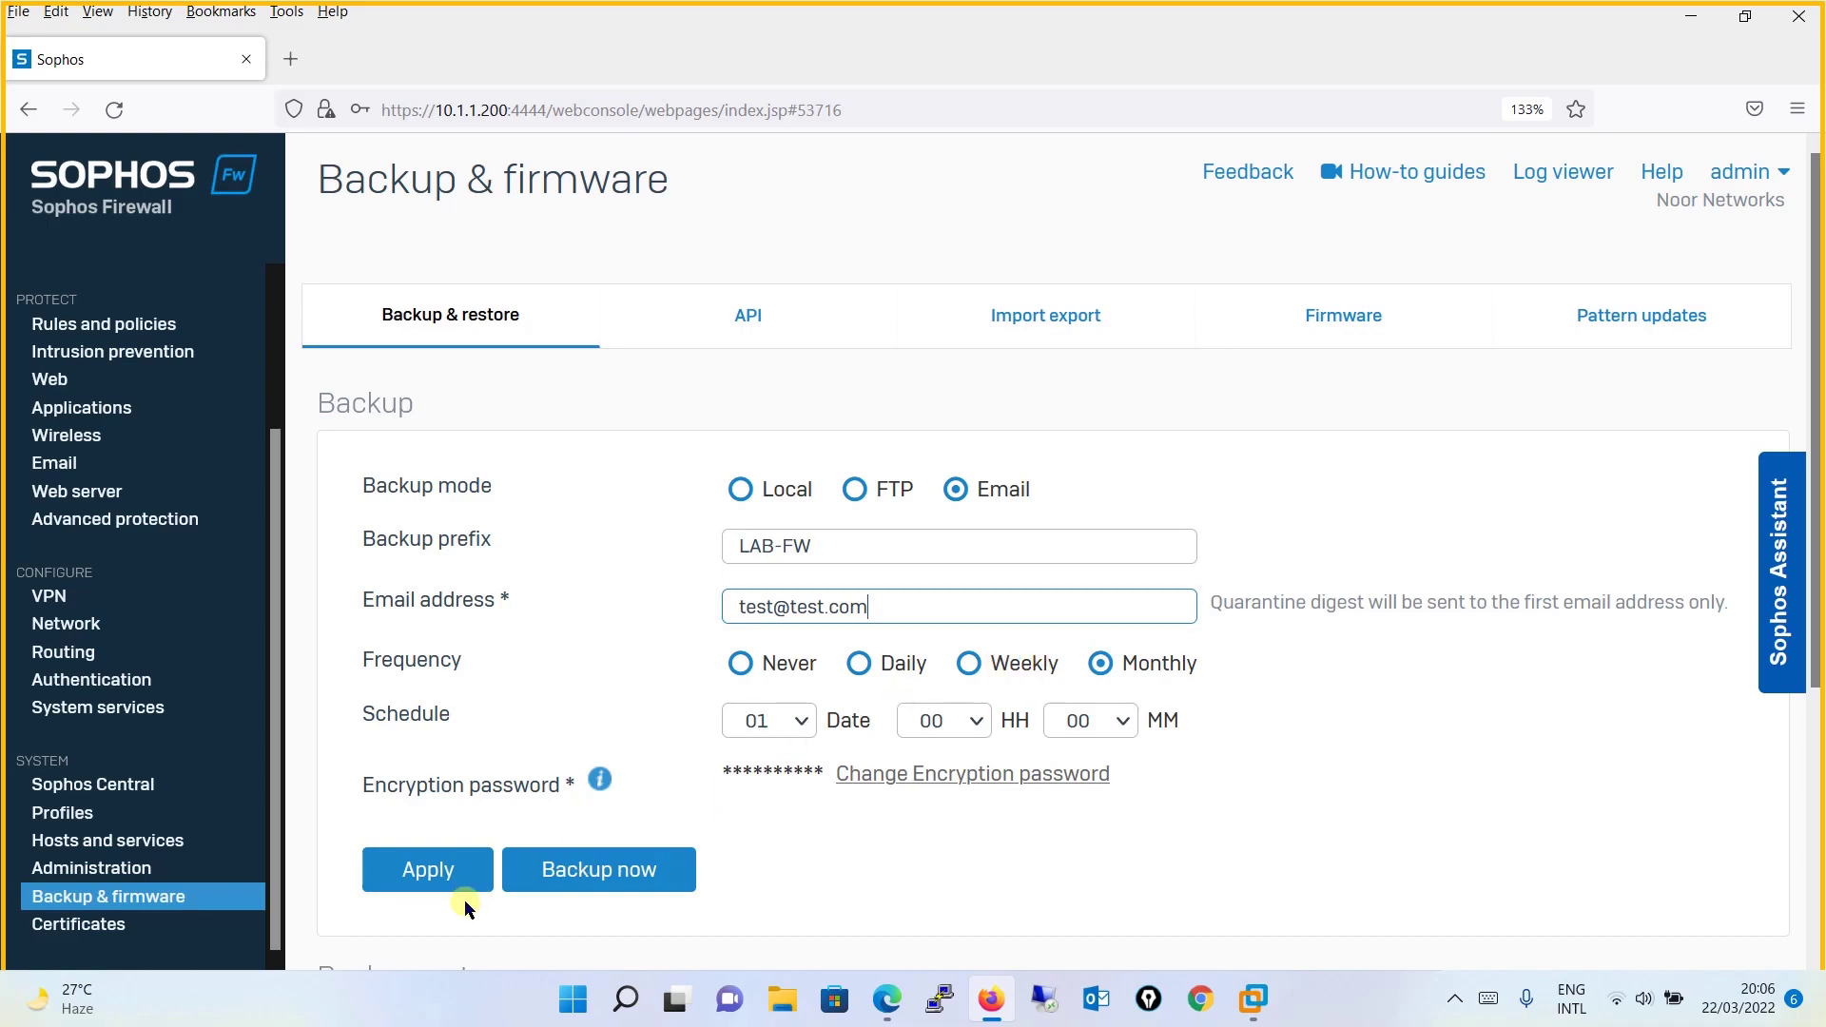
pyautogui.click(428, 873)
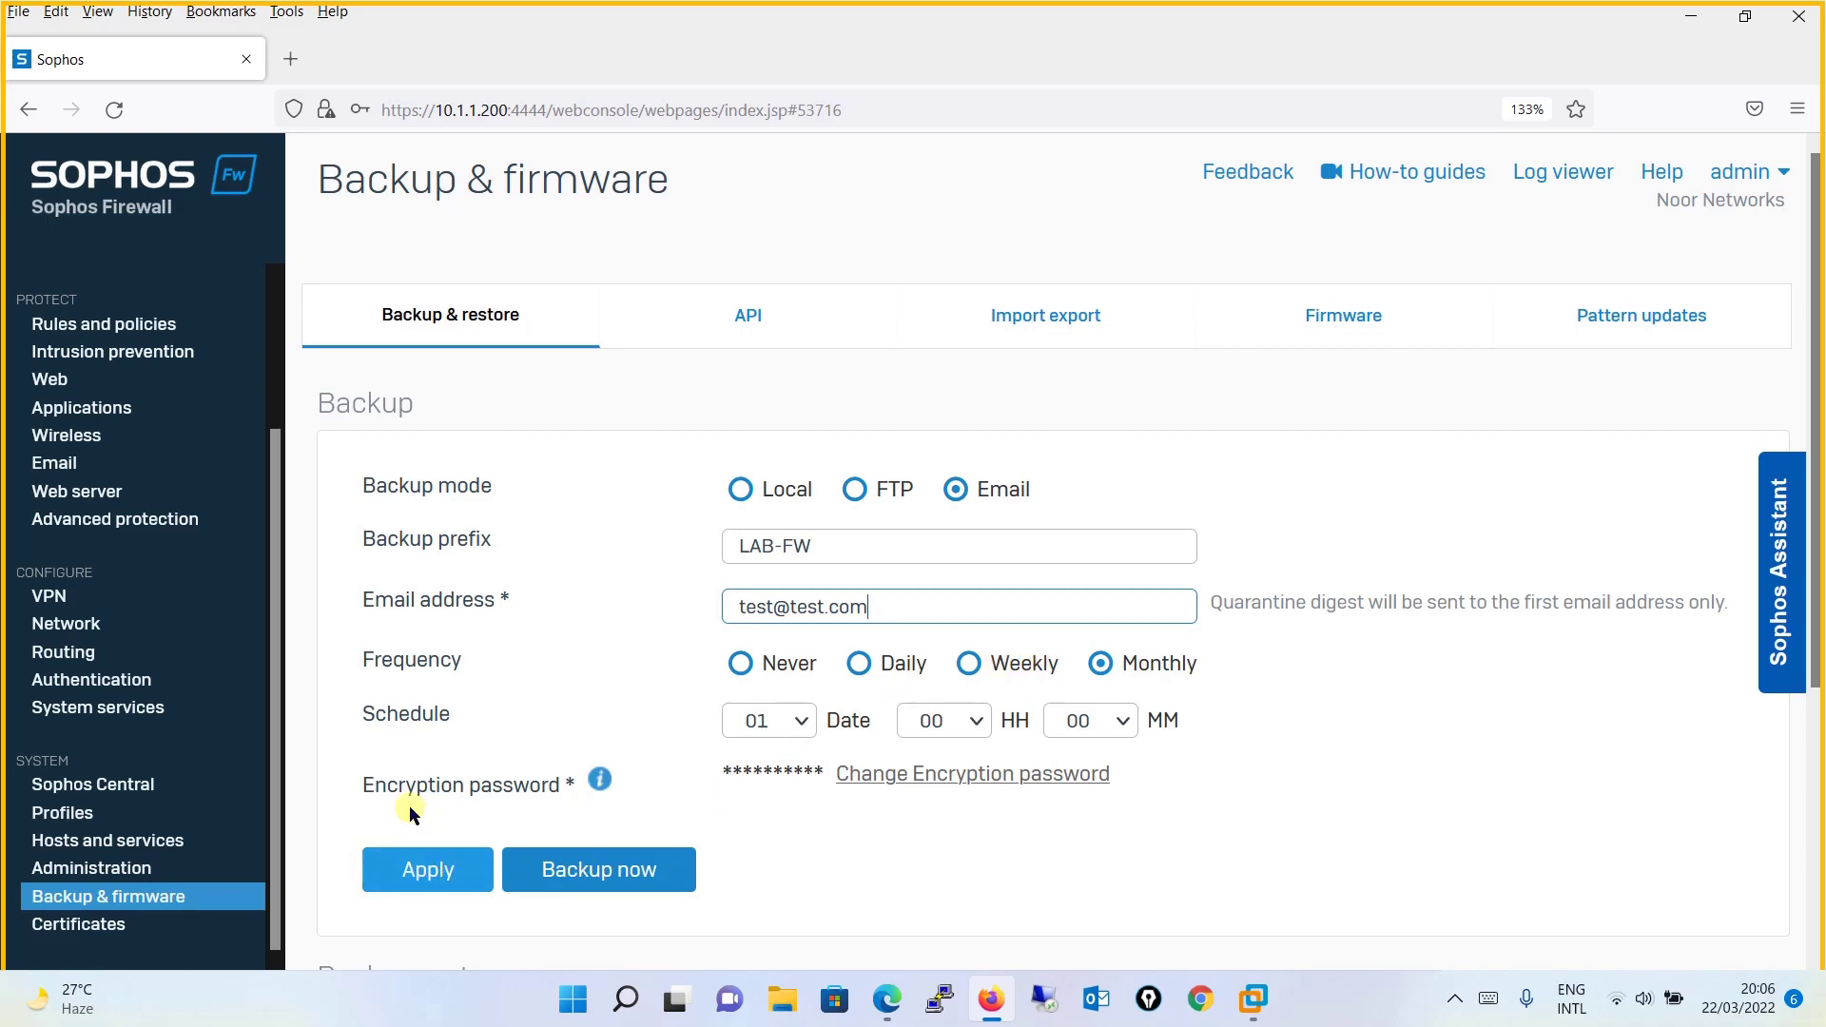
pyautogui.click(456, 865)
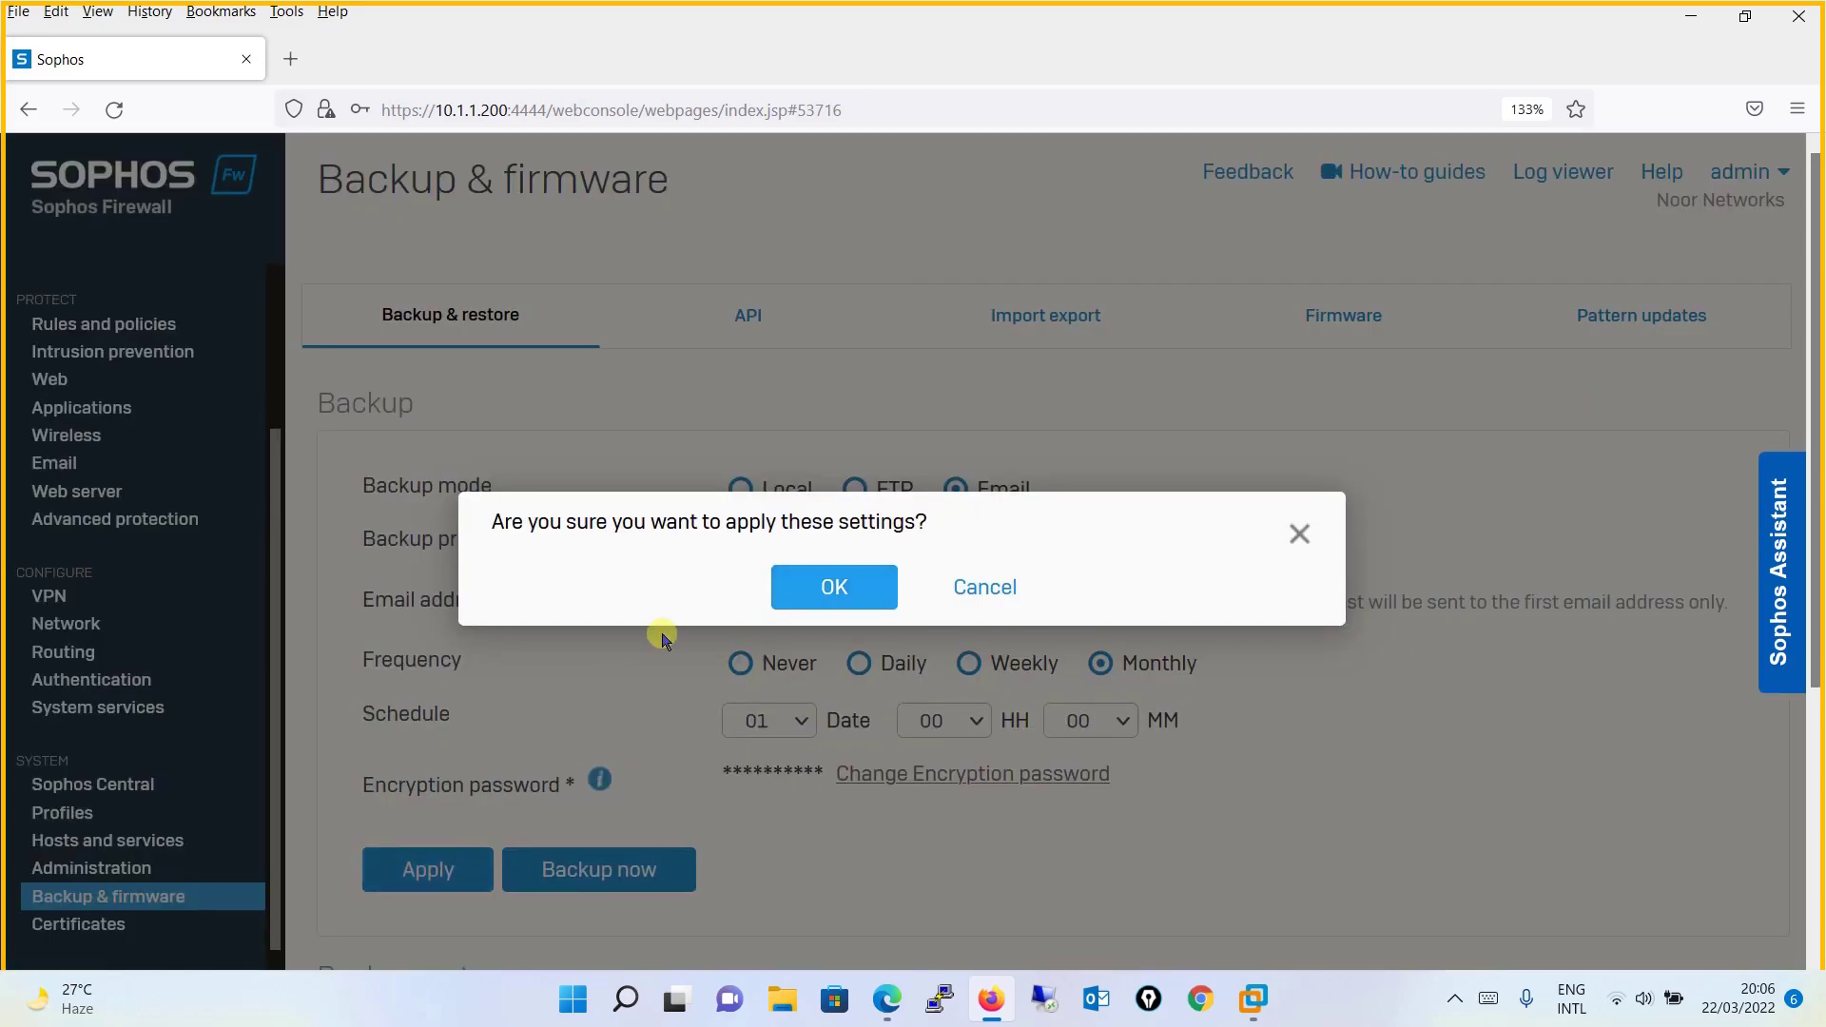
pyautogui.click(837, 584)
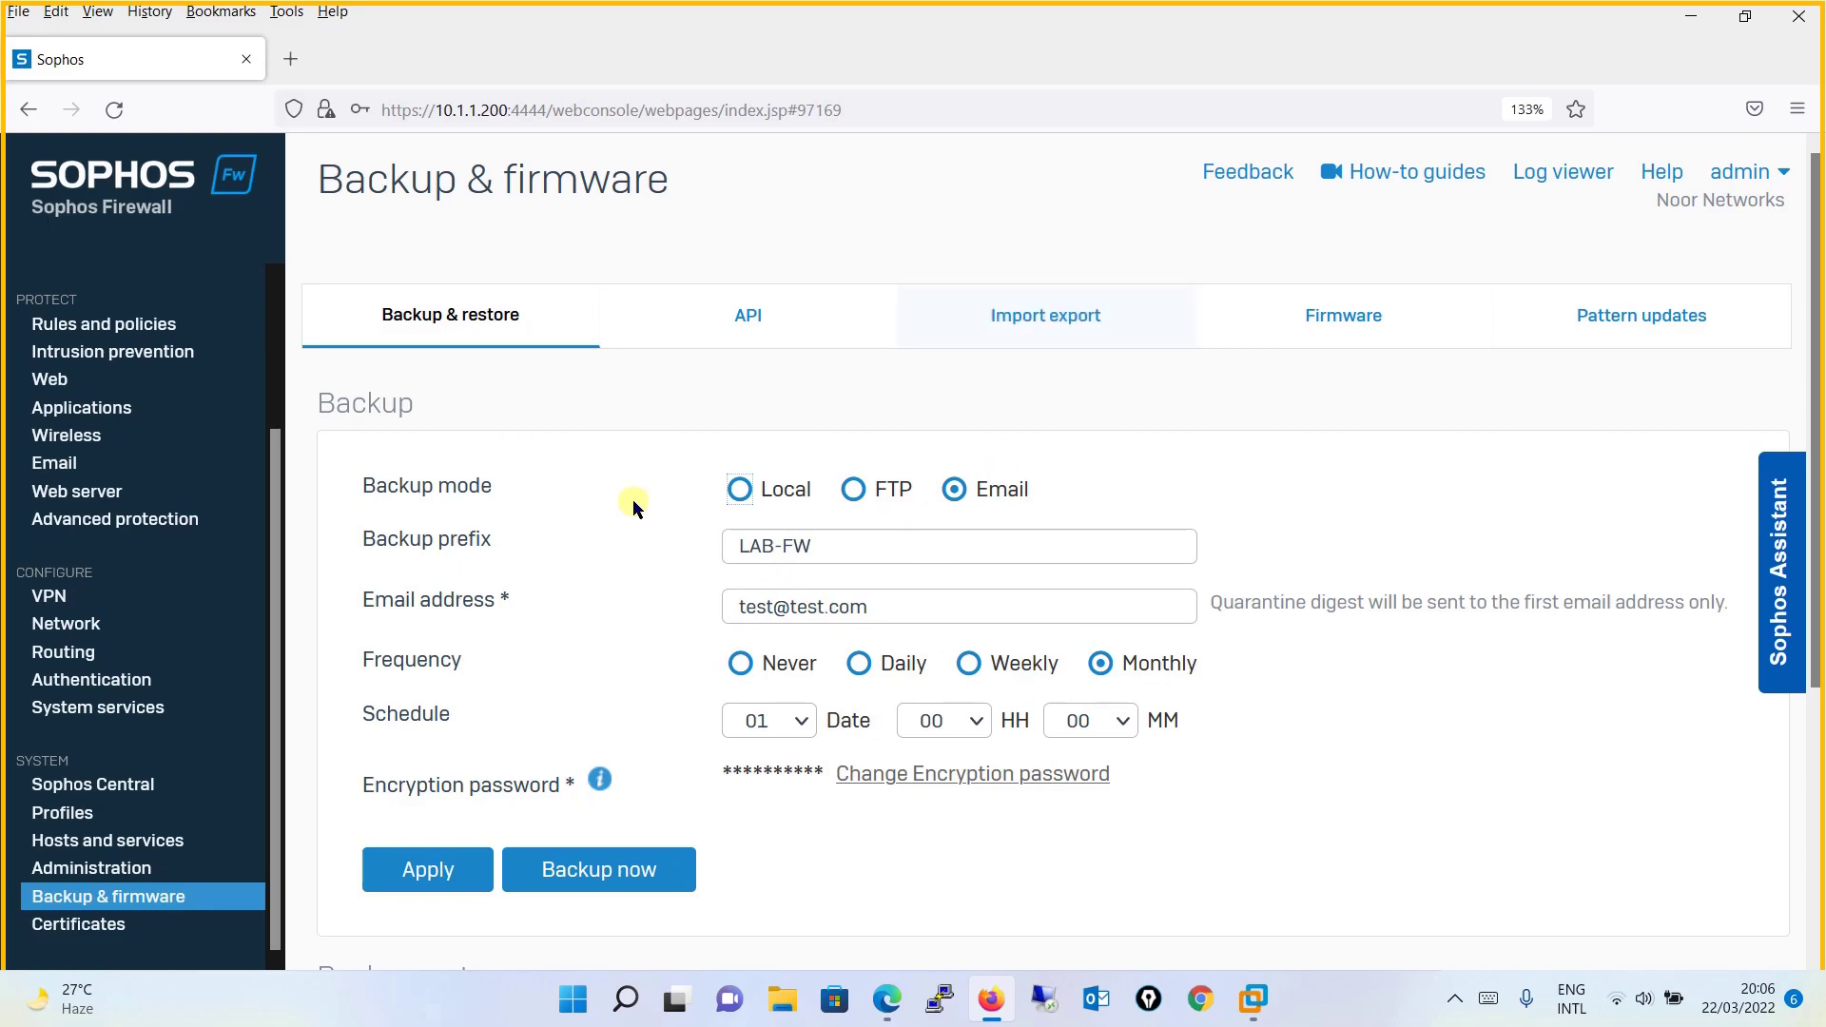
# Set backup mode to Local and take an immediate backup, dated Wed 23 Mar 2022 00:06:24
pyautogui.click(741, 492)
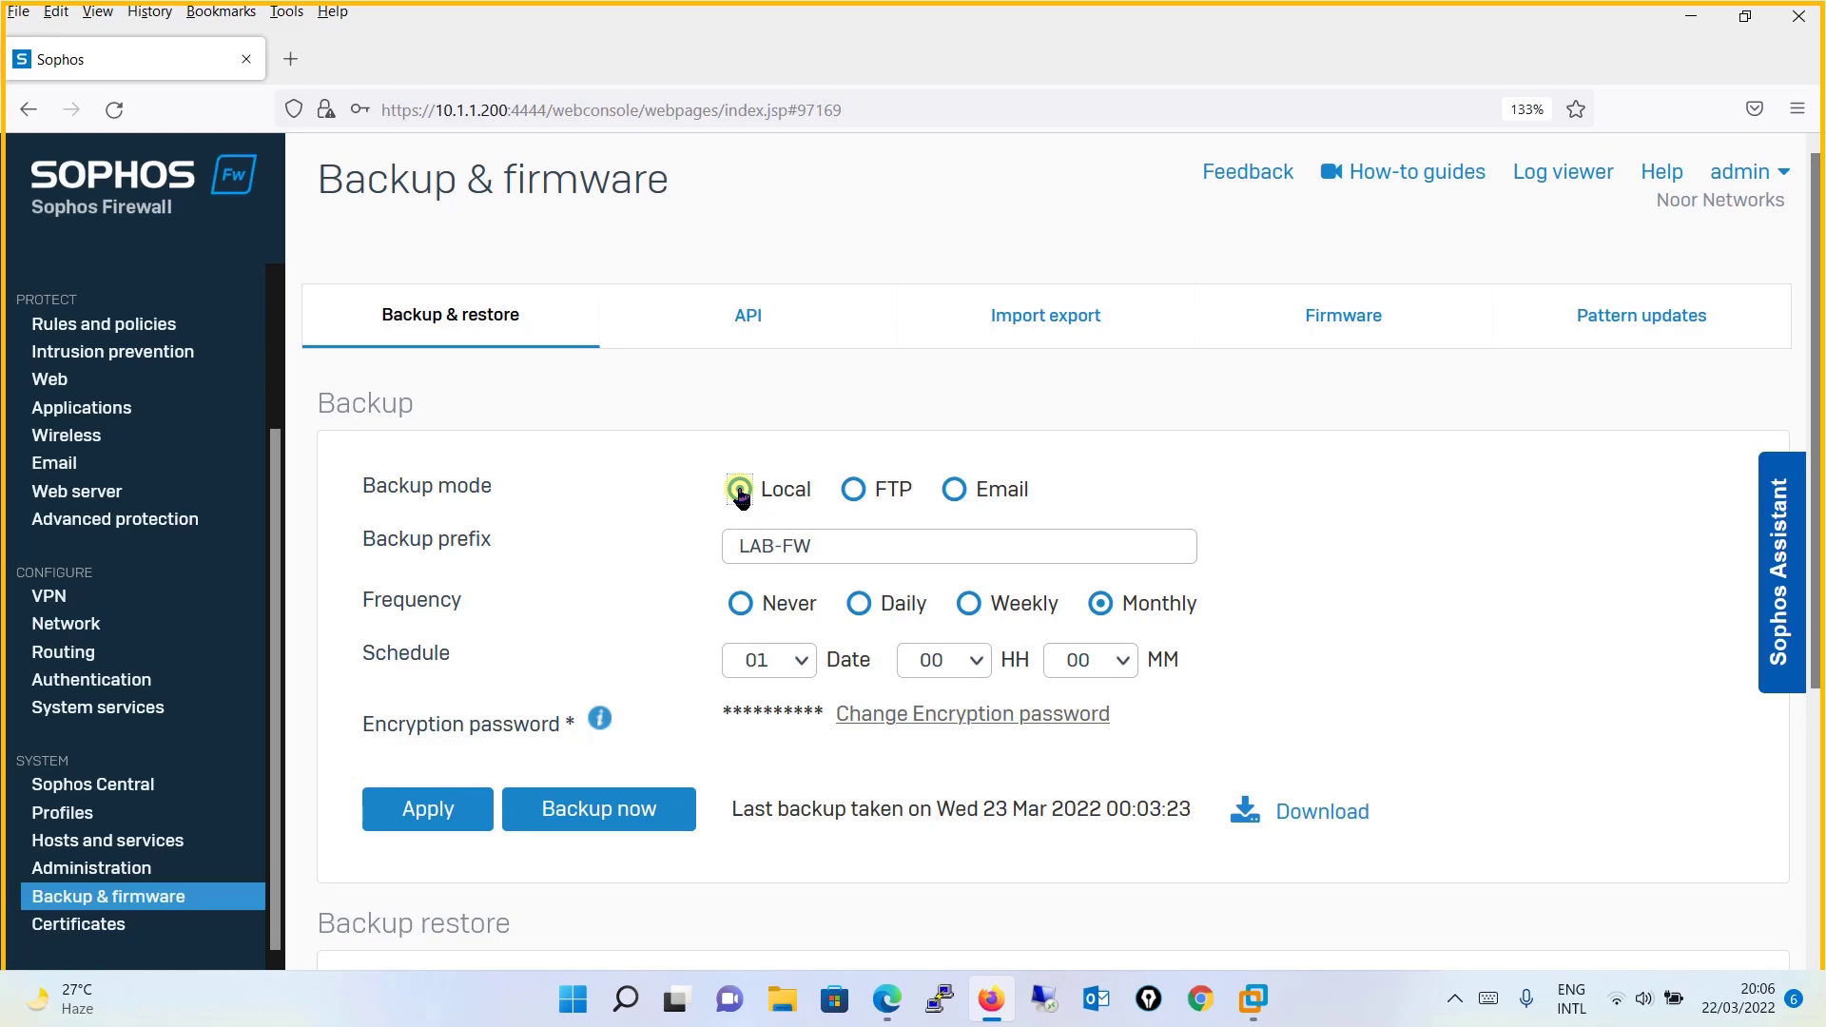
pyautogui.click(611, 809)
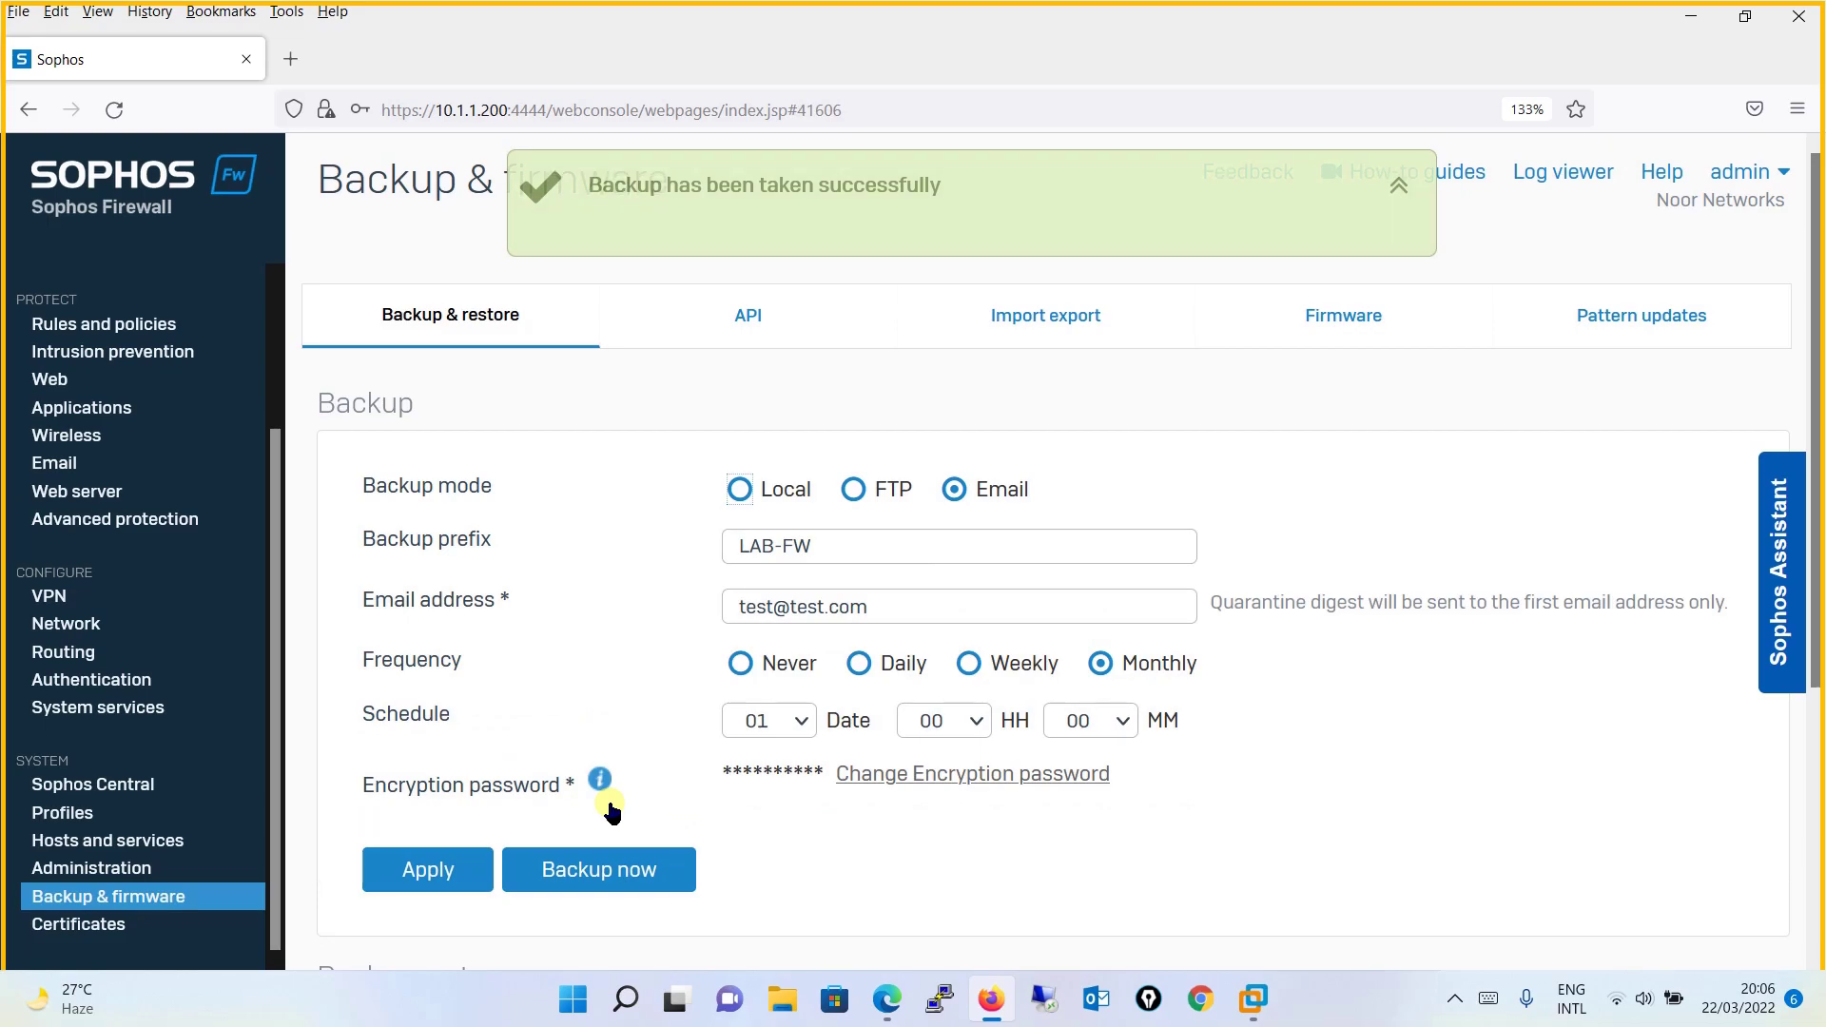
pyautogui.click(741, 491)
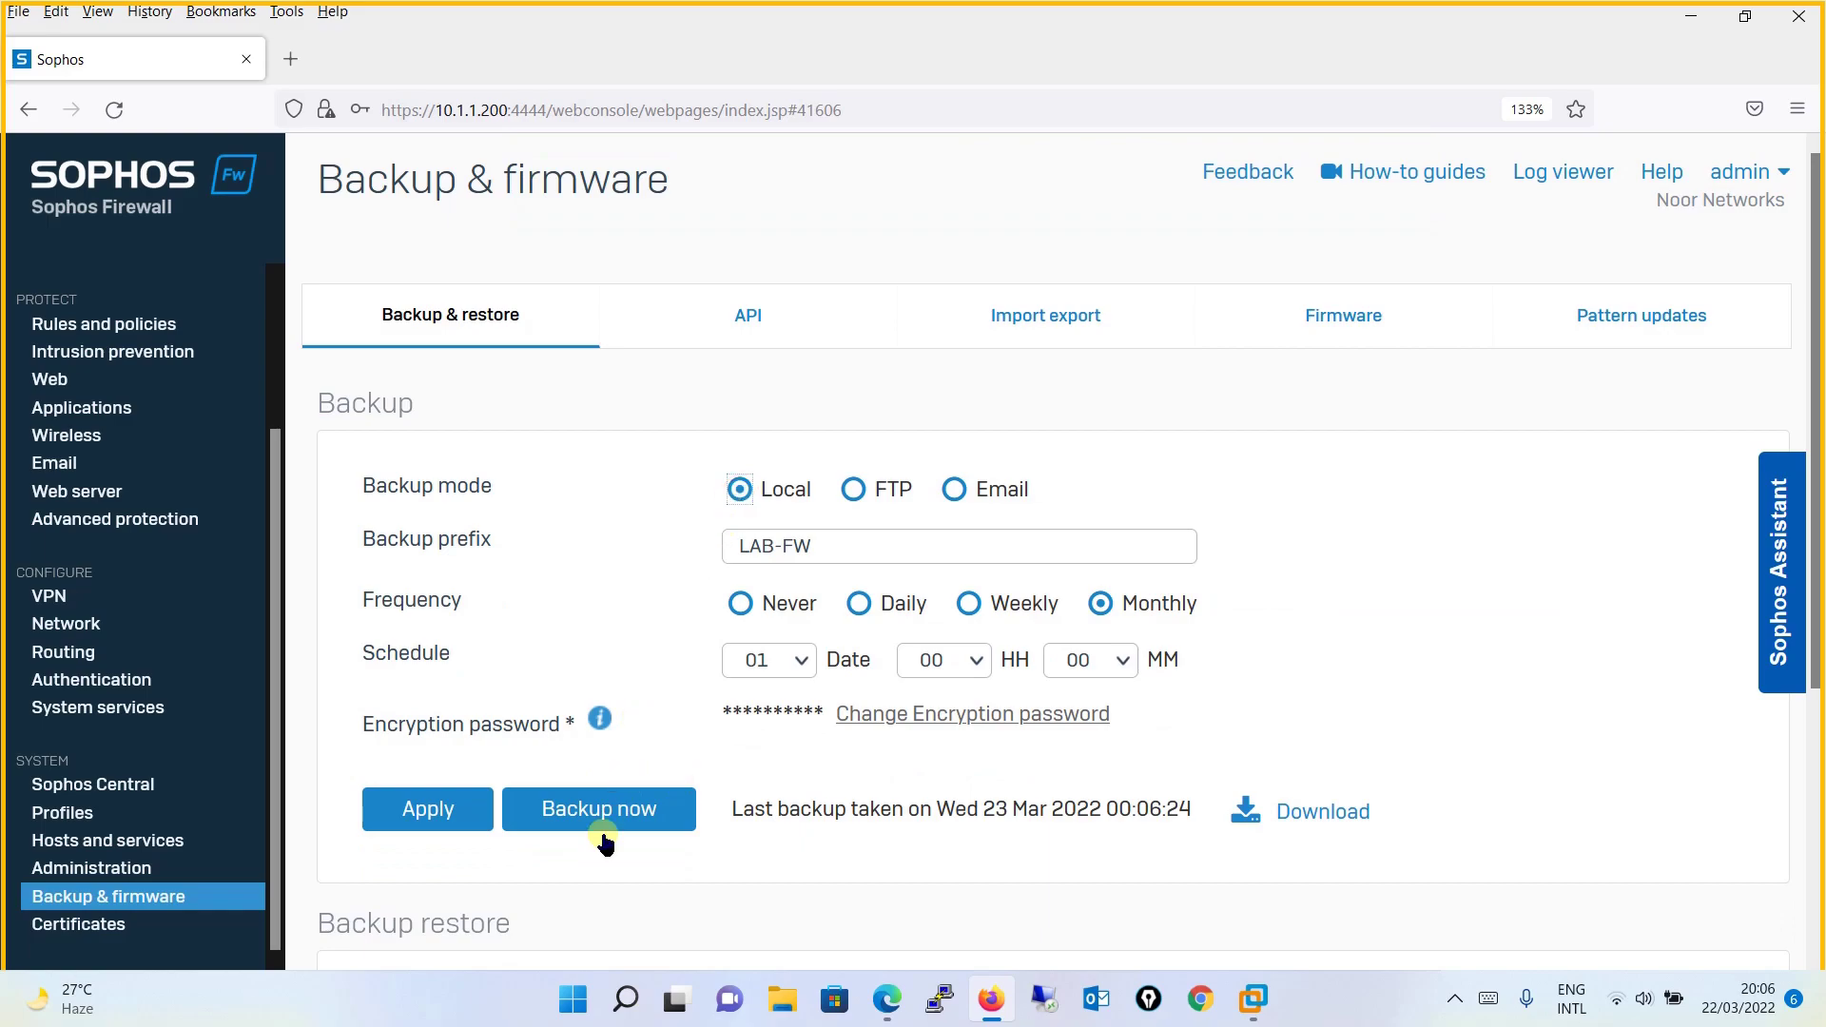
pyautogui.click(638, 811)
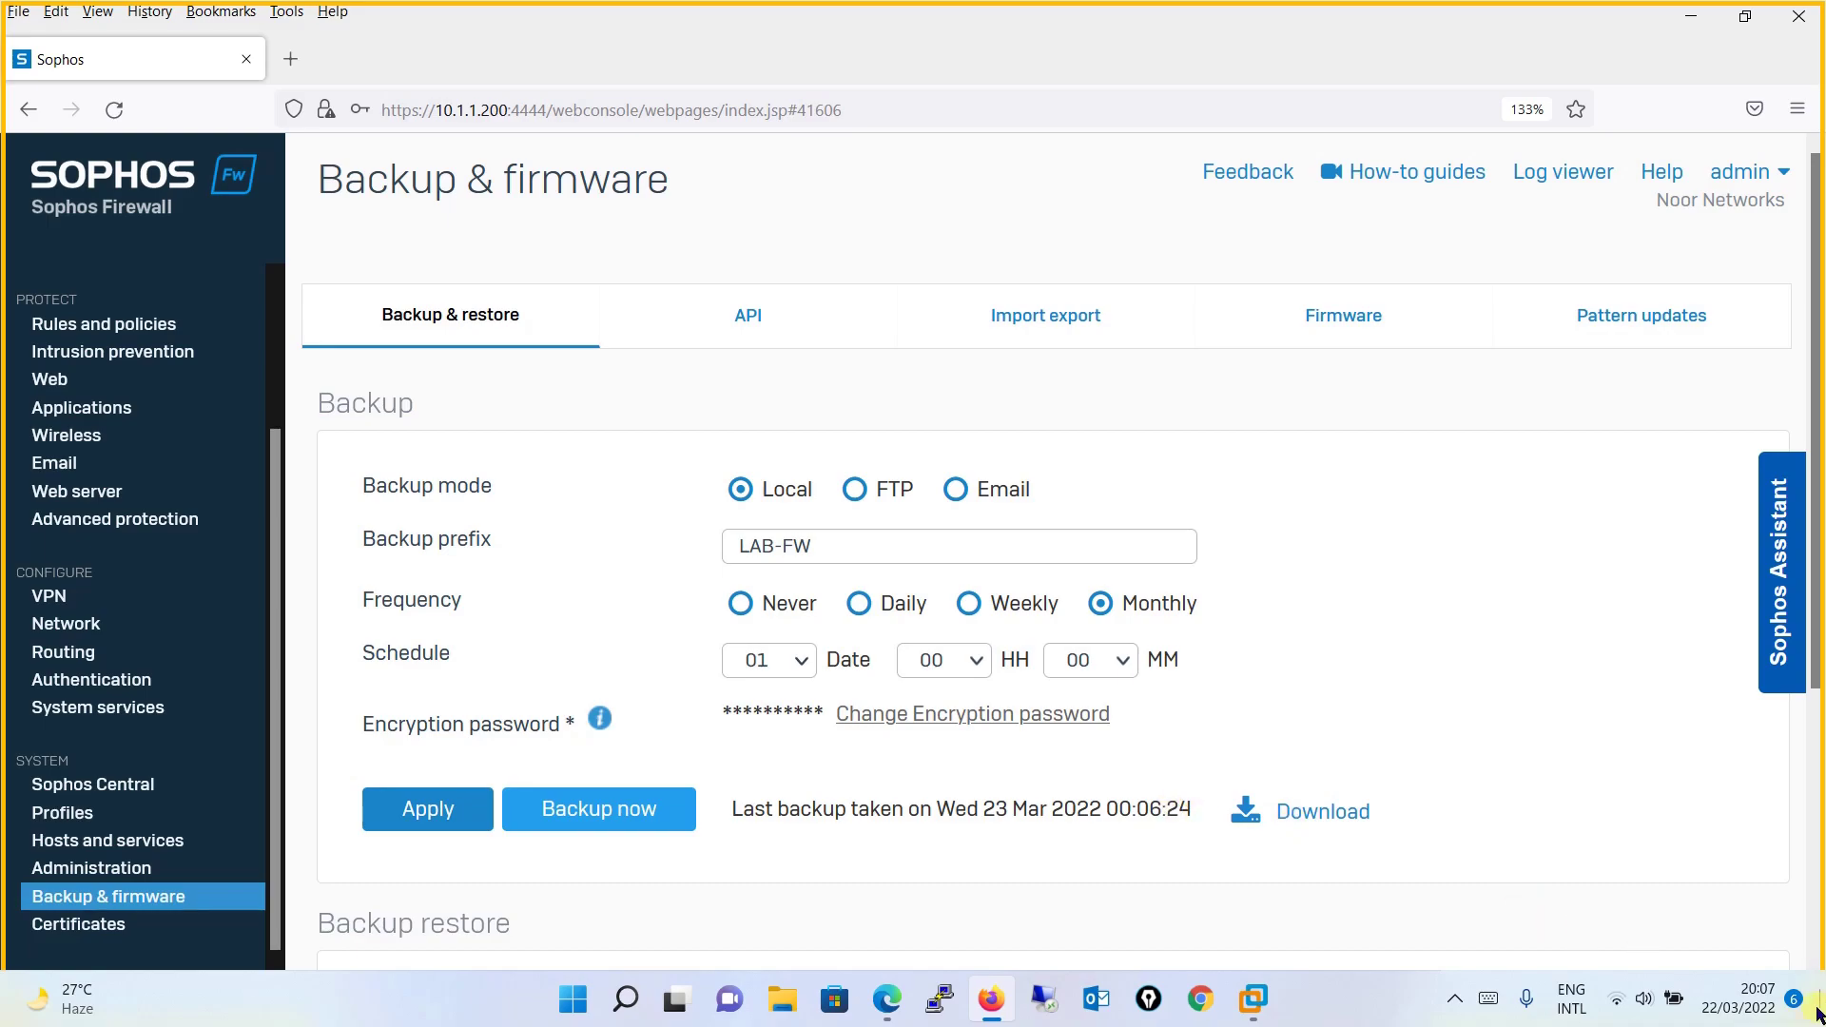
# Download the latest LAB-FW backup (754 KB), keeping its existing encryption
pyautogui.click(1305, 829)
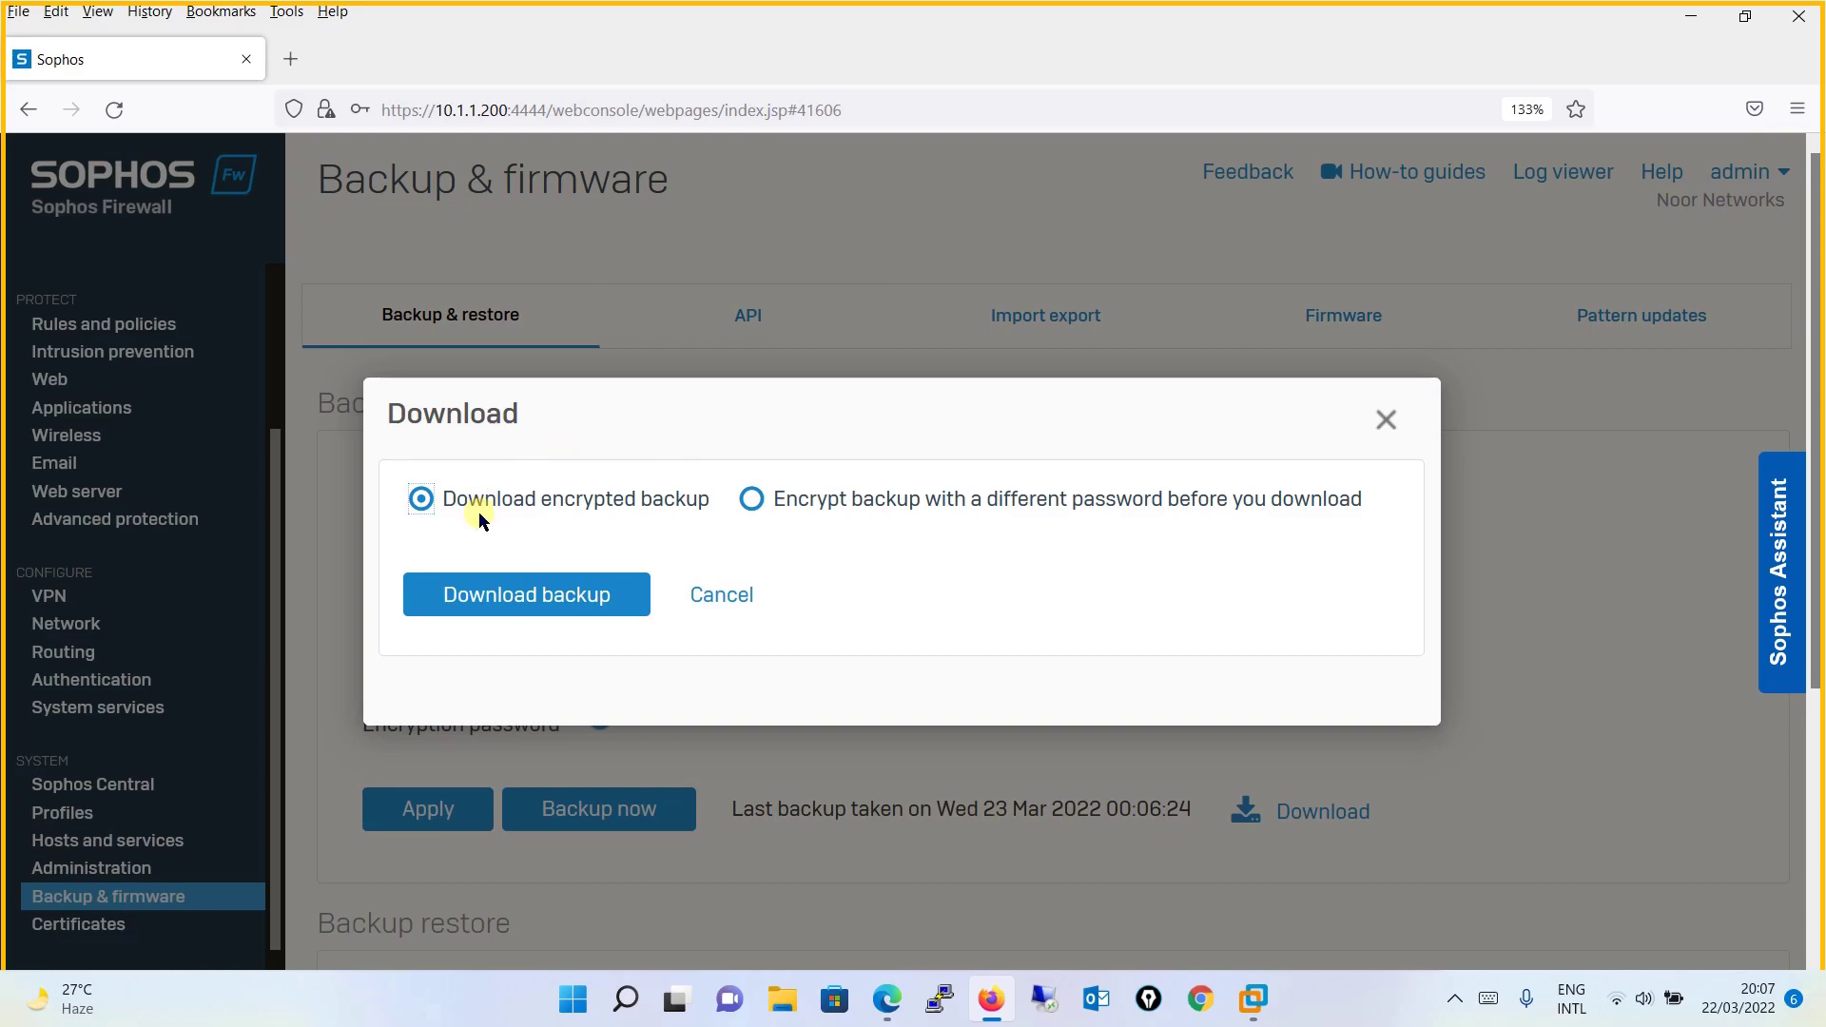
pyautogui.click(513, 599)
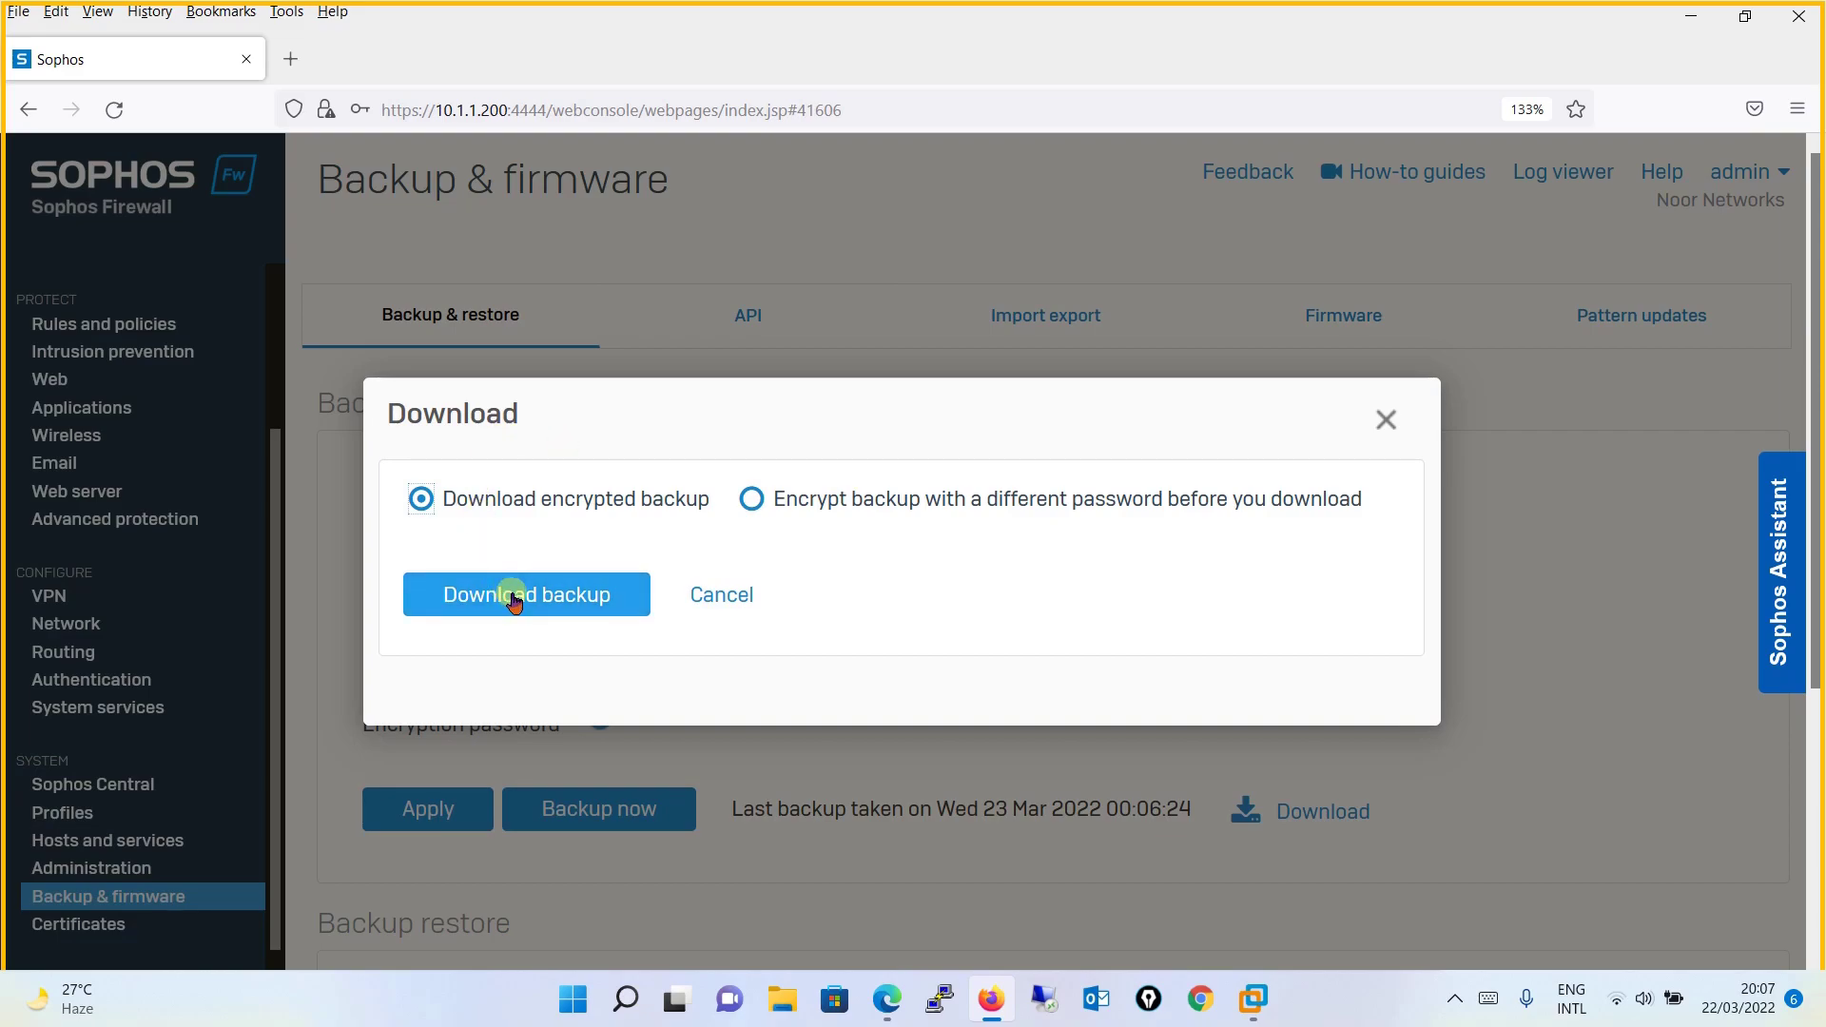
pyautogui.click(751, 501)
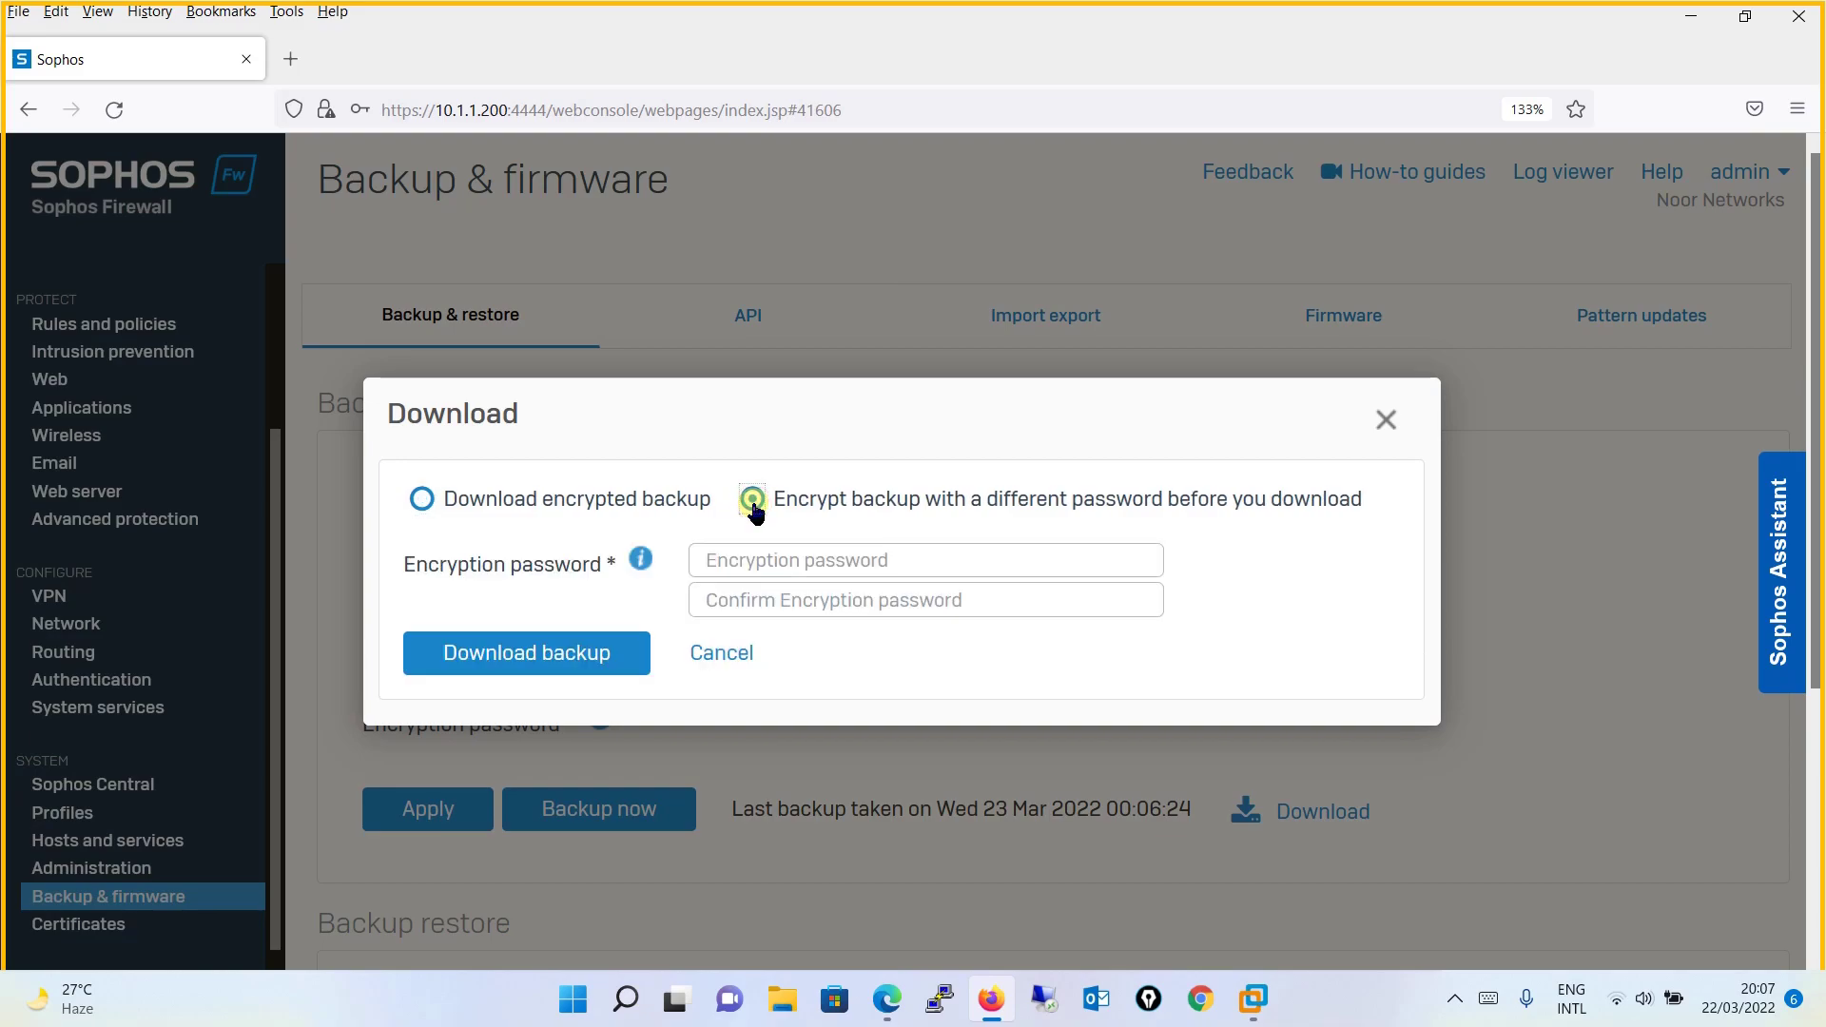
pyautogui.click(747, 563)
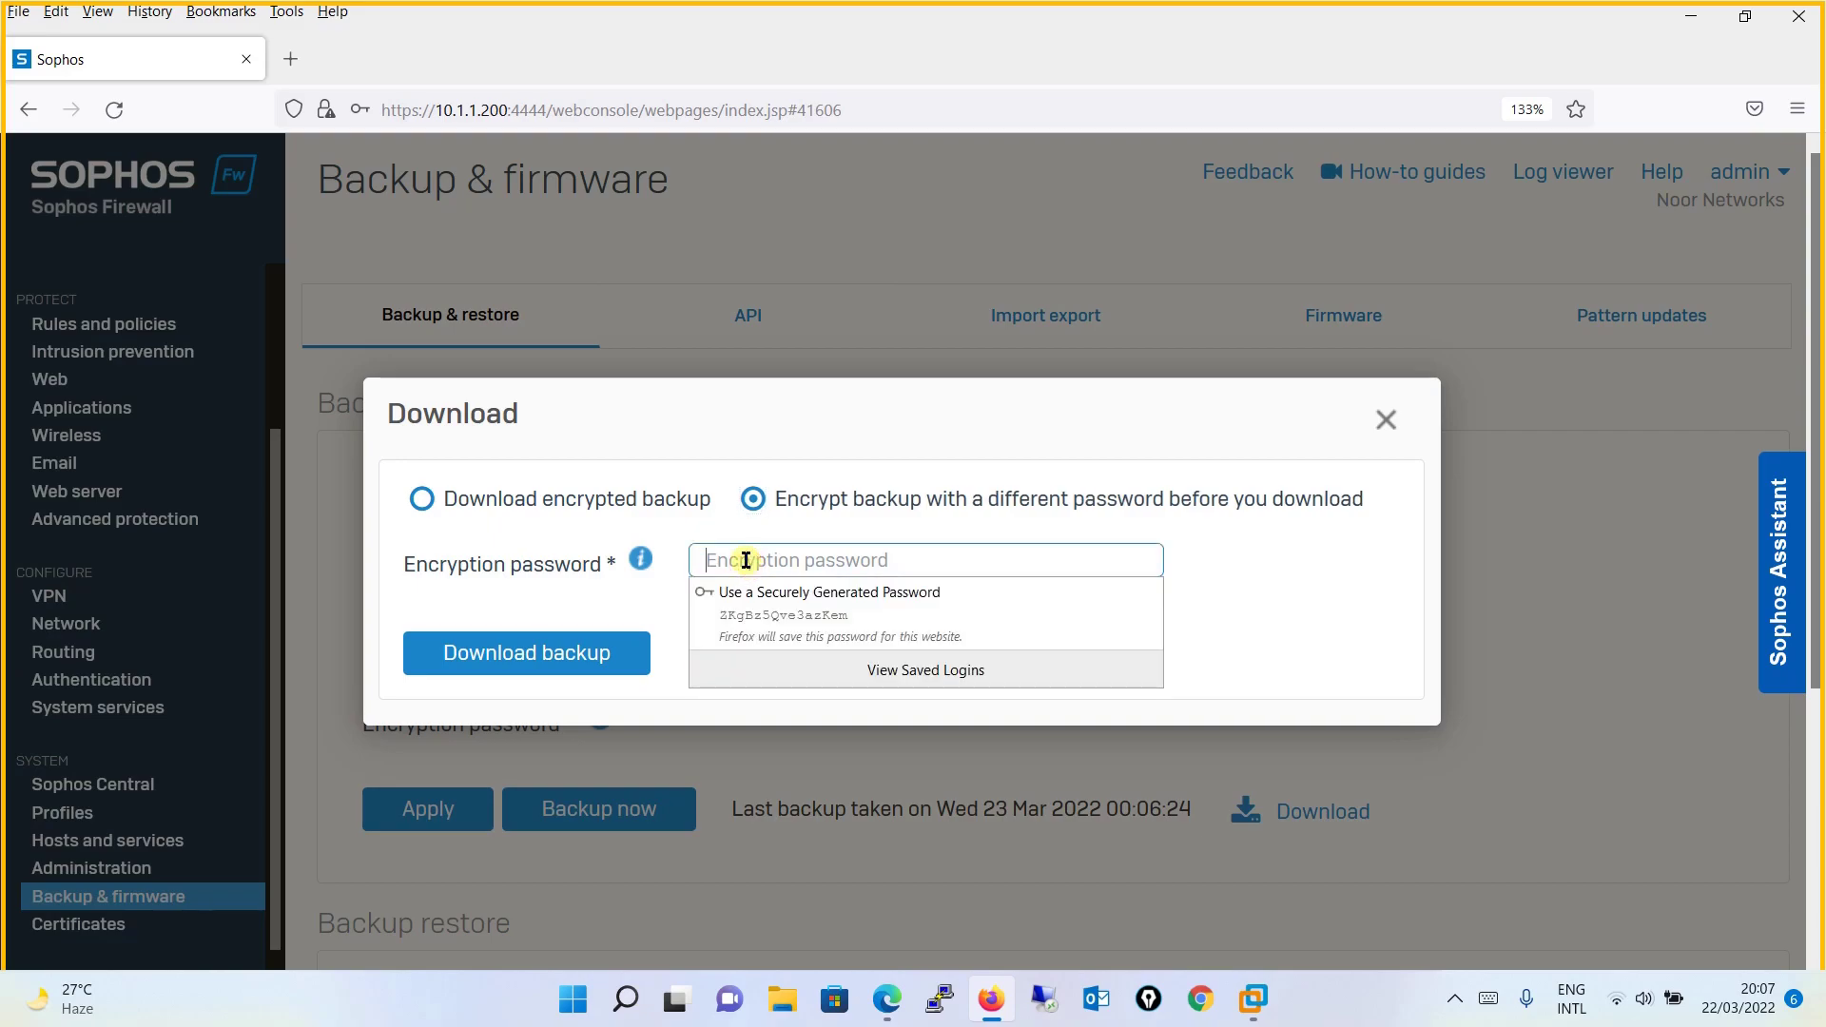
pyautogui.click(421, 499)
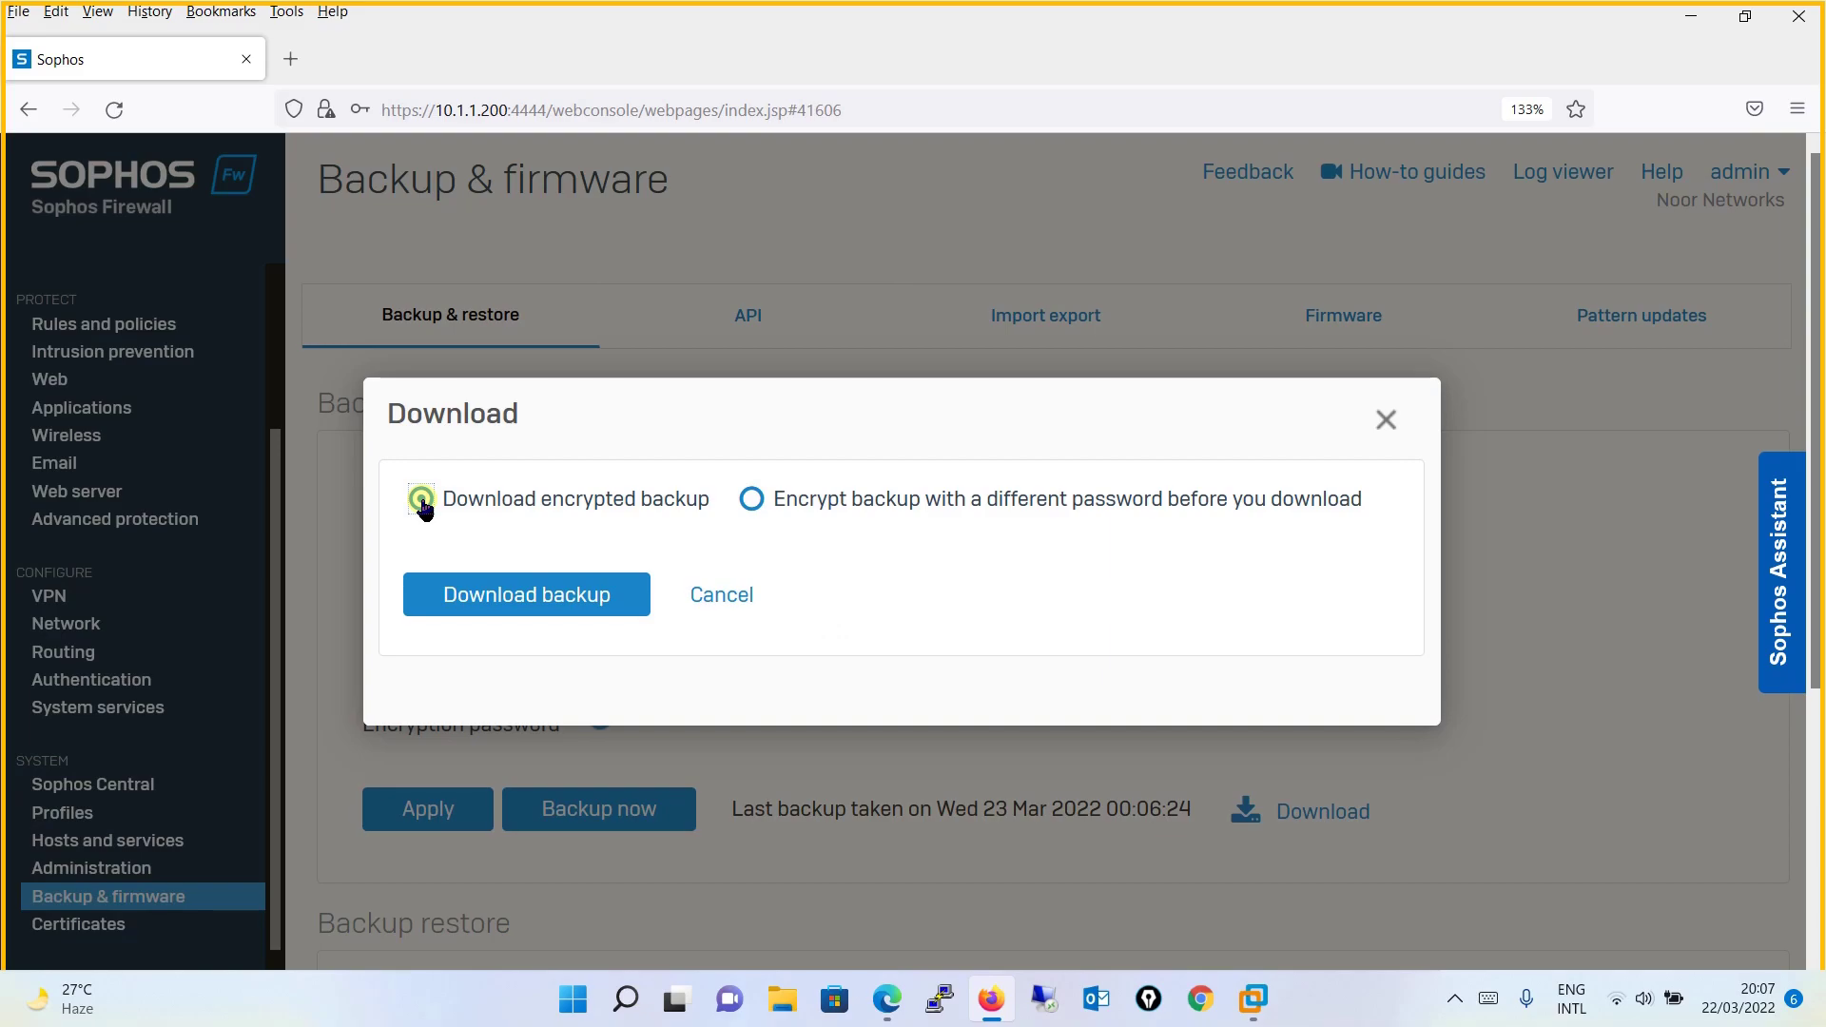
pyautogui.click(624, 596)
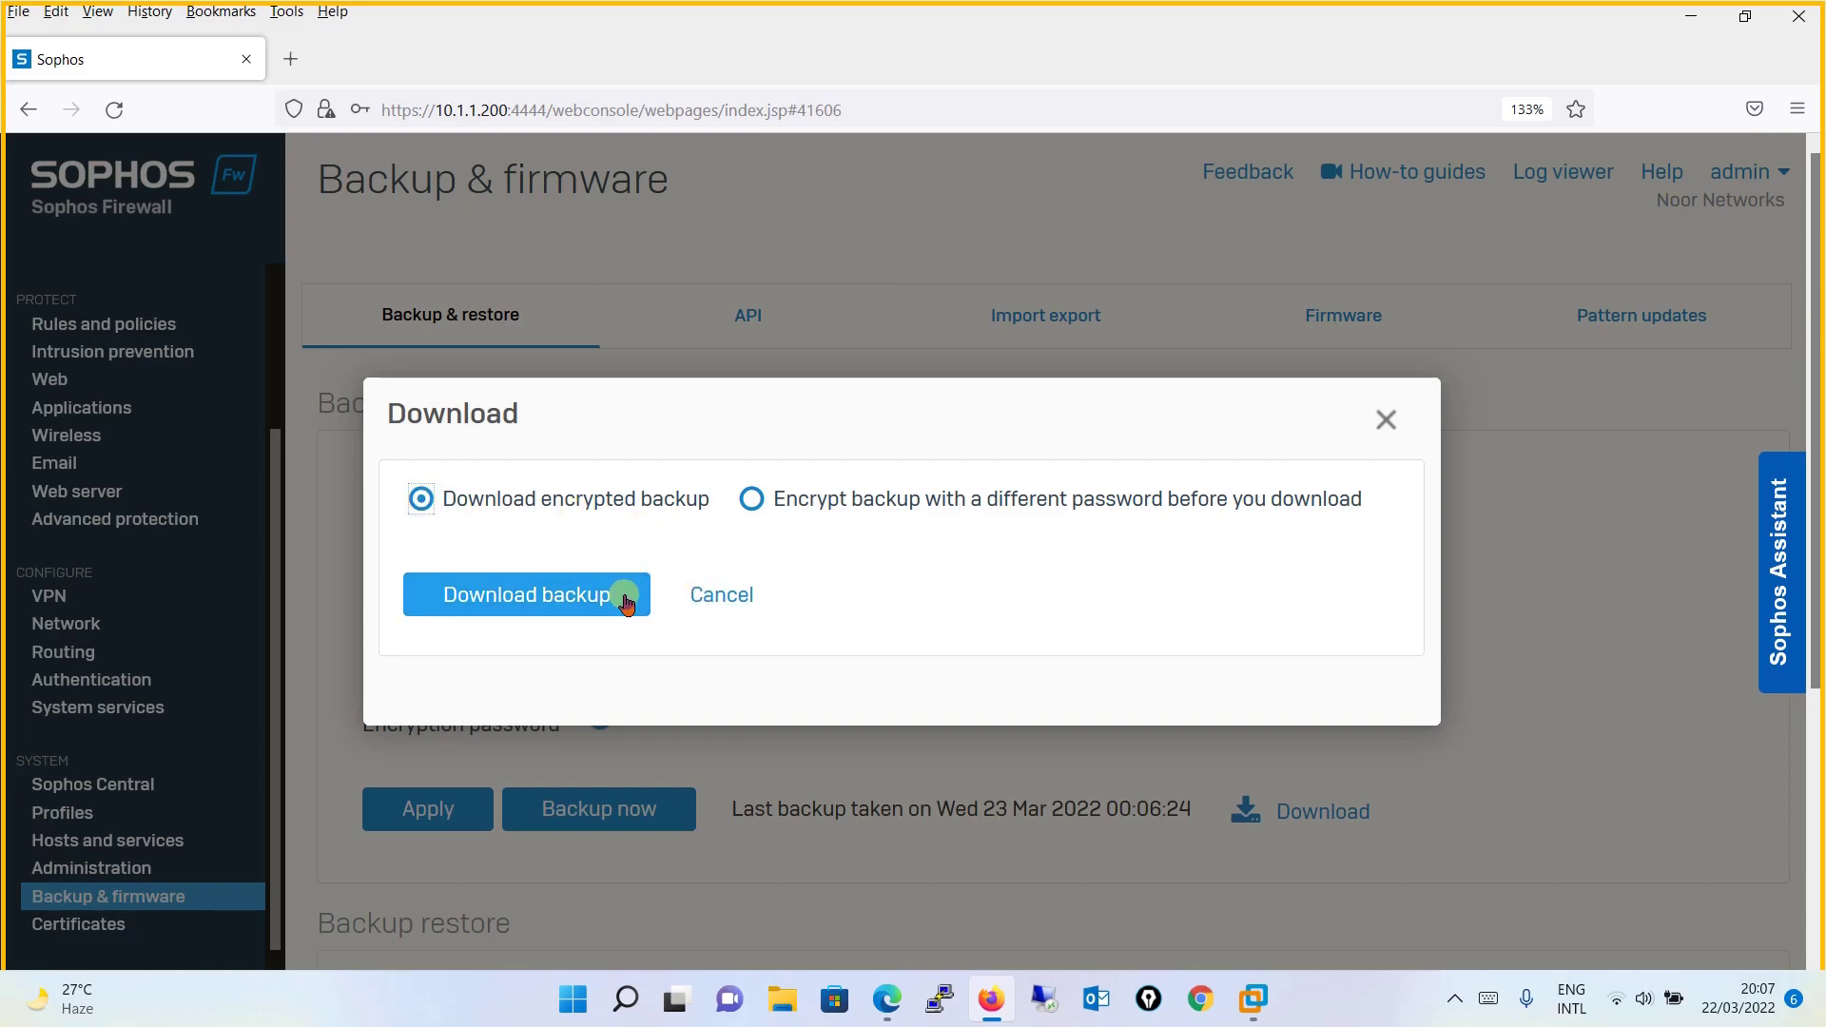
pyautogui.click(603, 595)
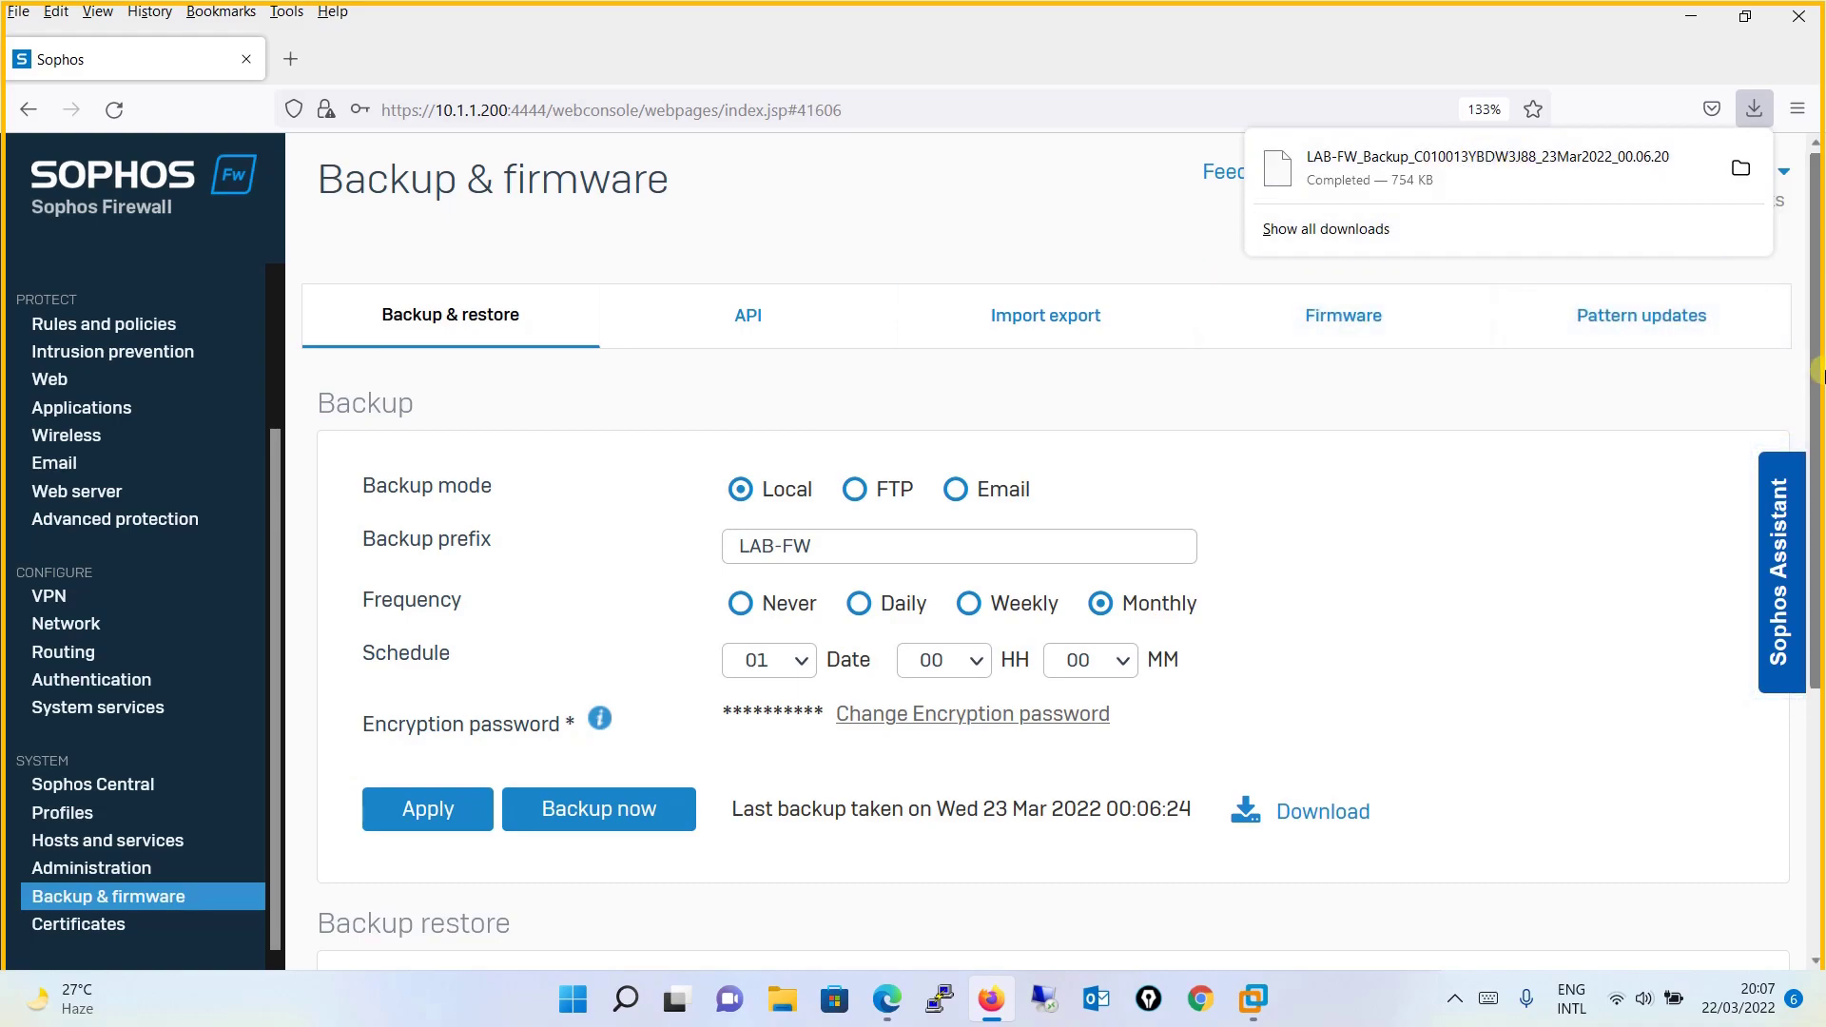
# Scroll to Backup restore, then go to Rules and policies listing 7 rules including VPN-Rule
pyautogui.moveTo(1816, 376); pyautogui.dragTo(1818, 392)
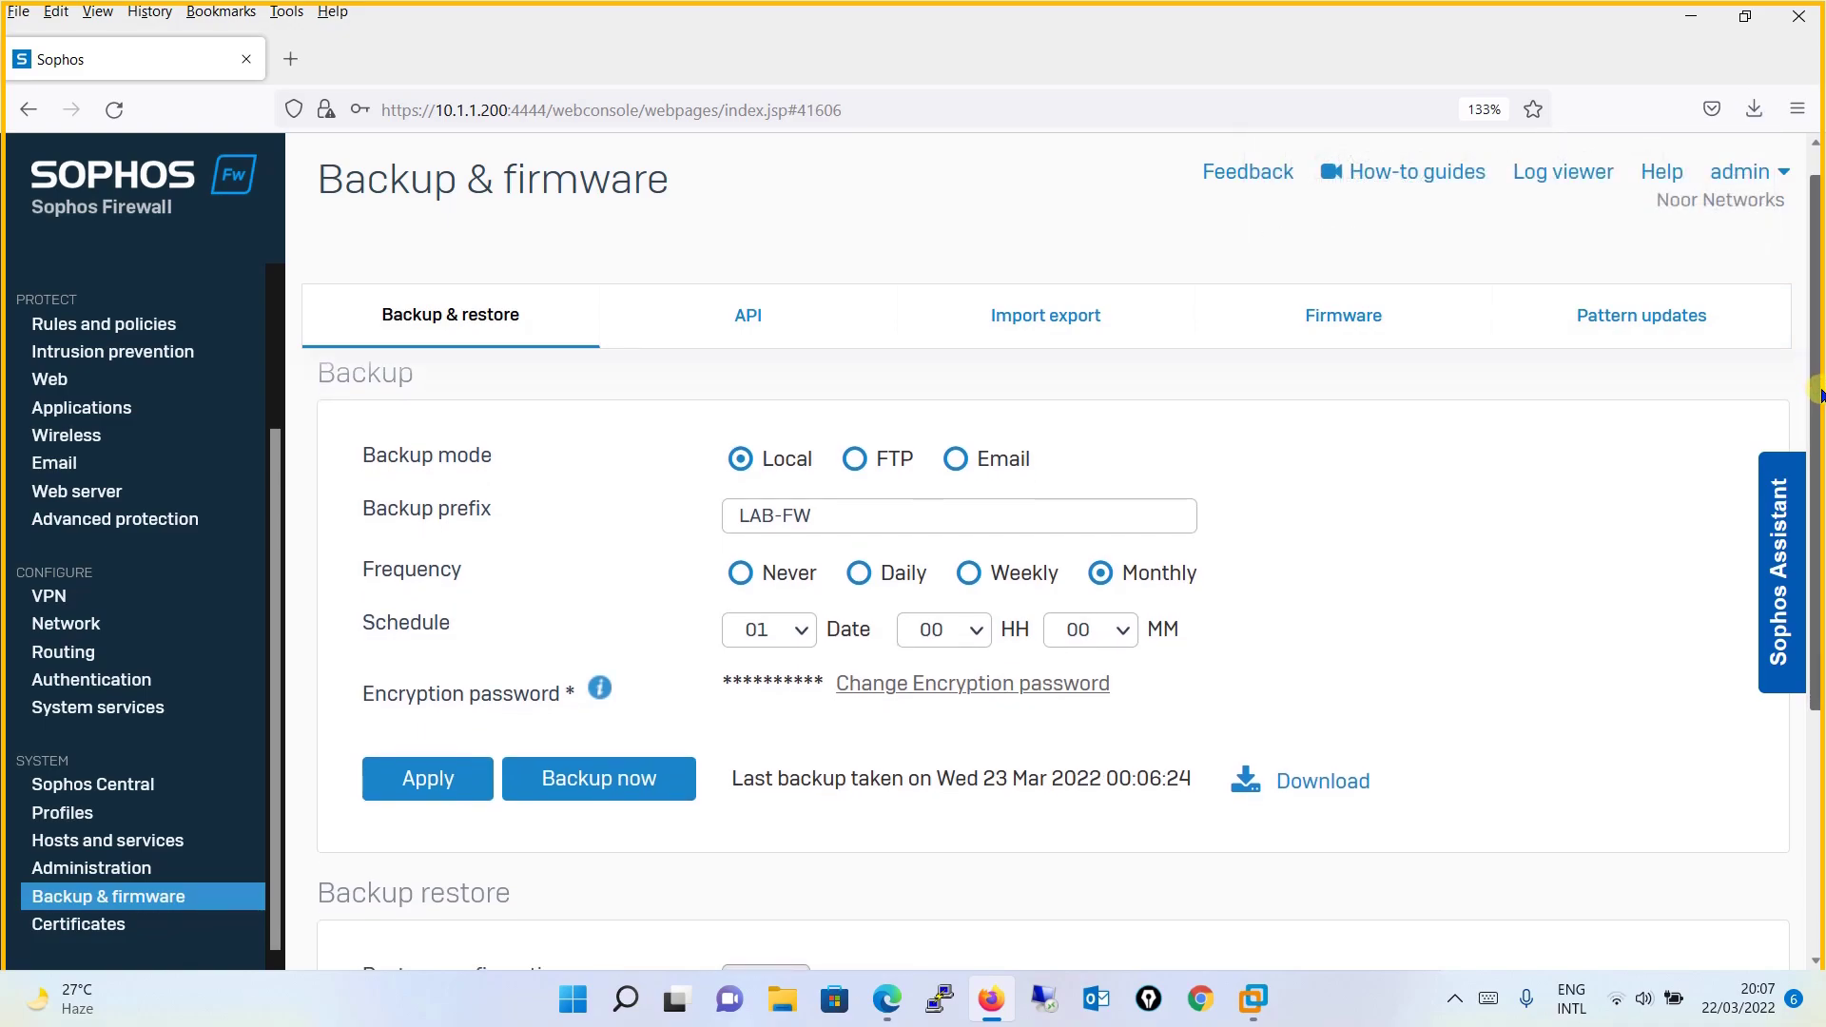
pyautogui.moveTo(1818, 392); pyautogui.dragTo(1818, 714)
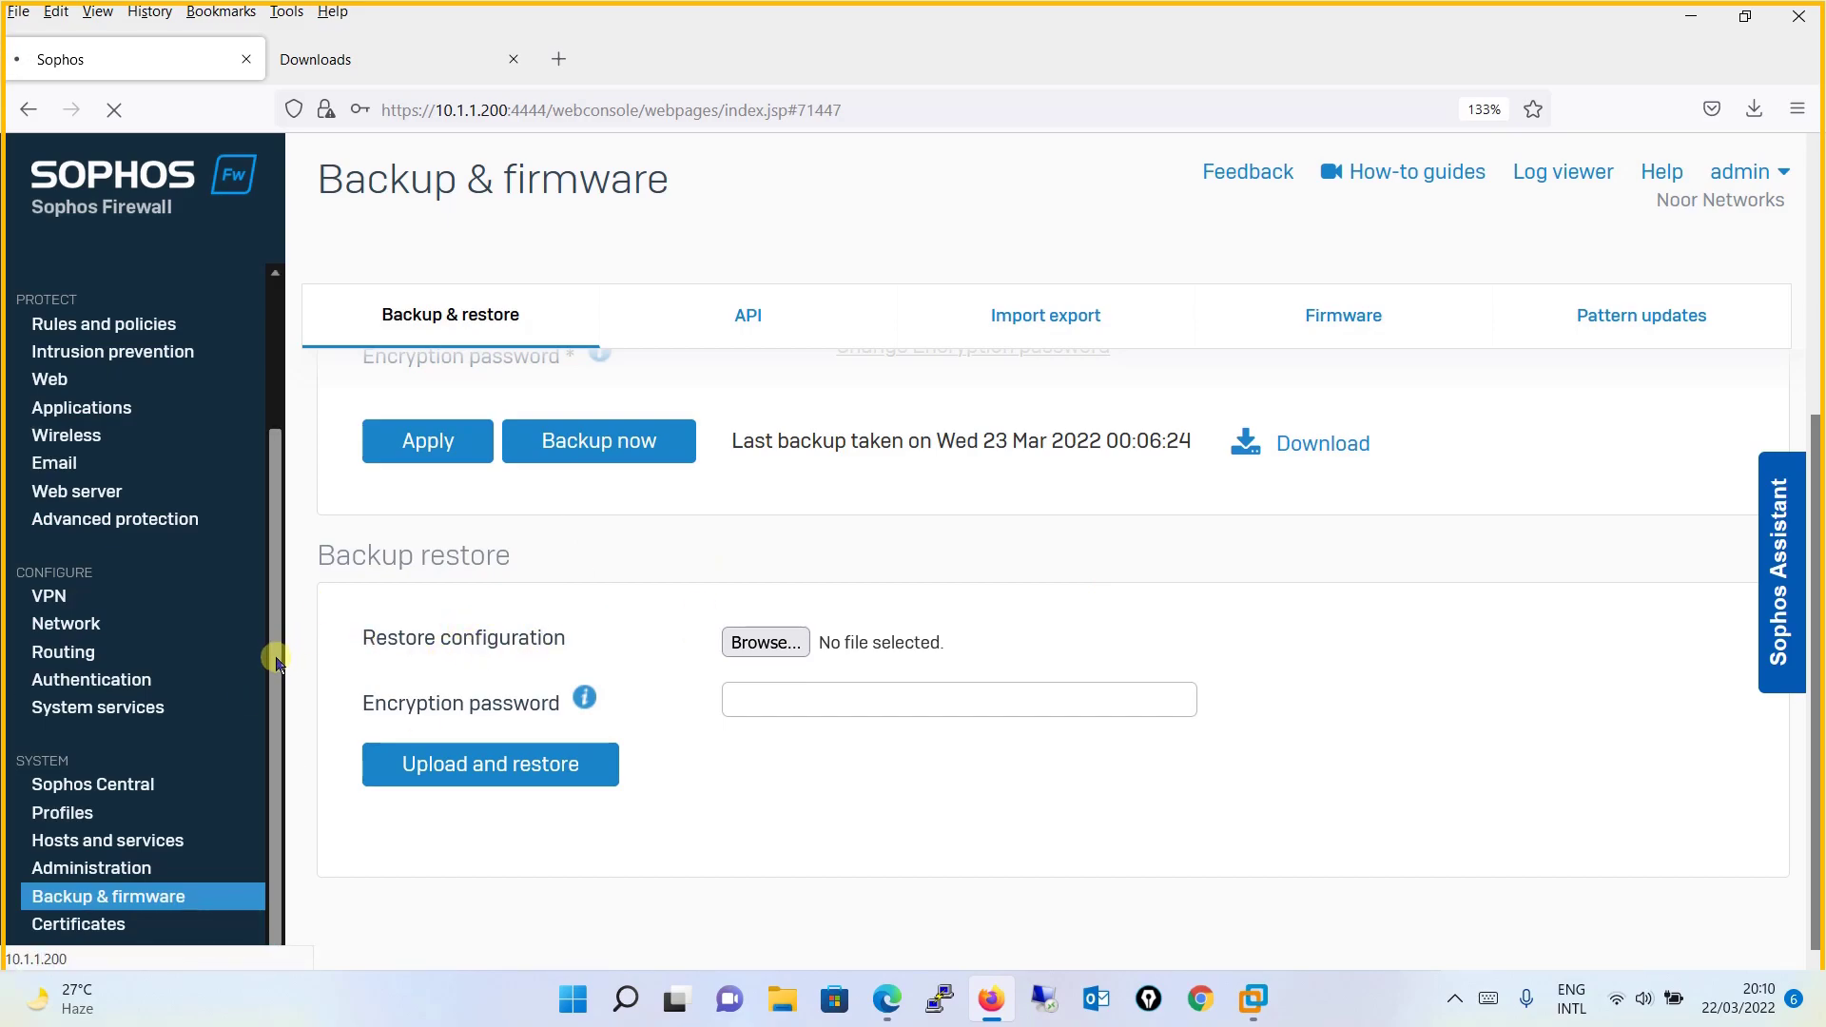
pyautogui.moveTo(273, 661); pyautogui.dragTo(273, 504)
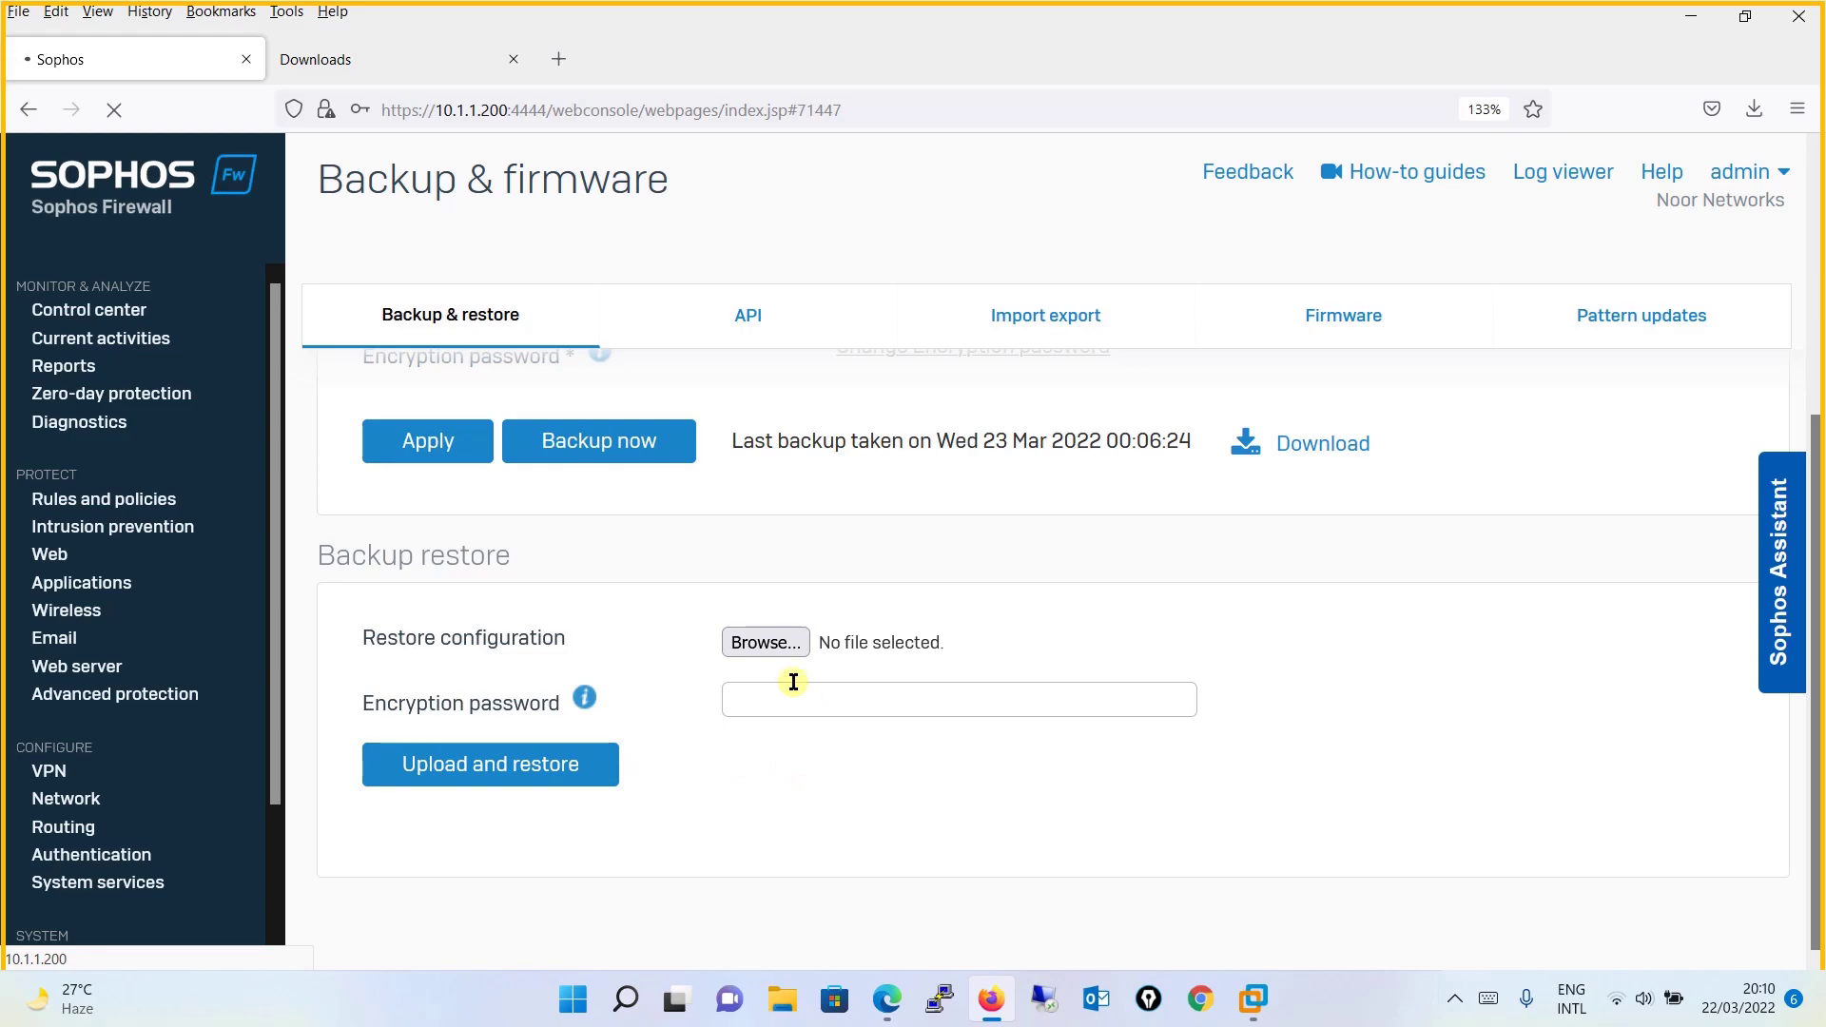
pyautogui.click(152, 504)
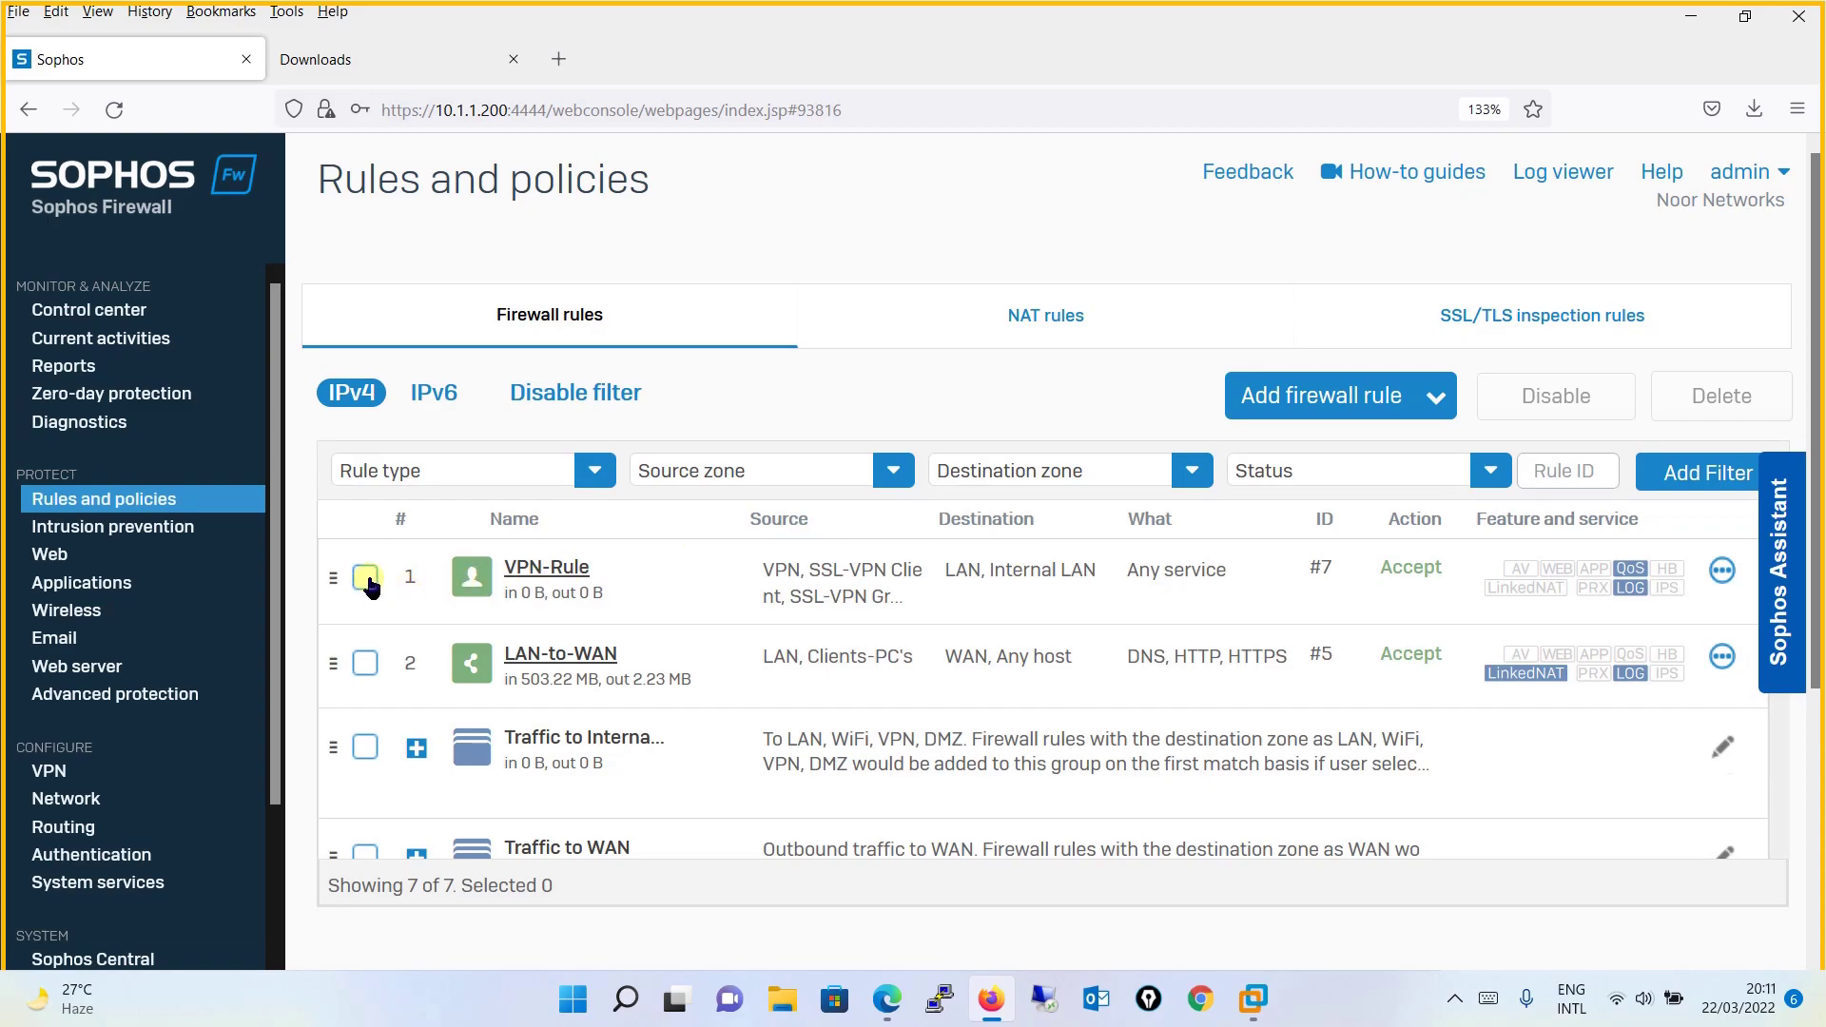
# Delete the VPN-Rule firewall rule, leaving 6 rules with LAN-to-WAN first
pyautogui.click(367, 578)
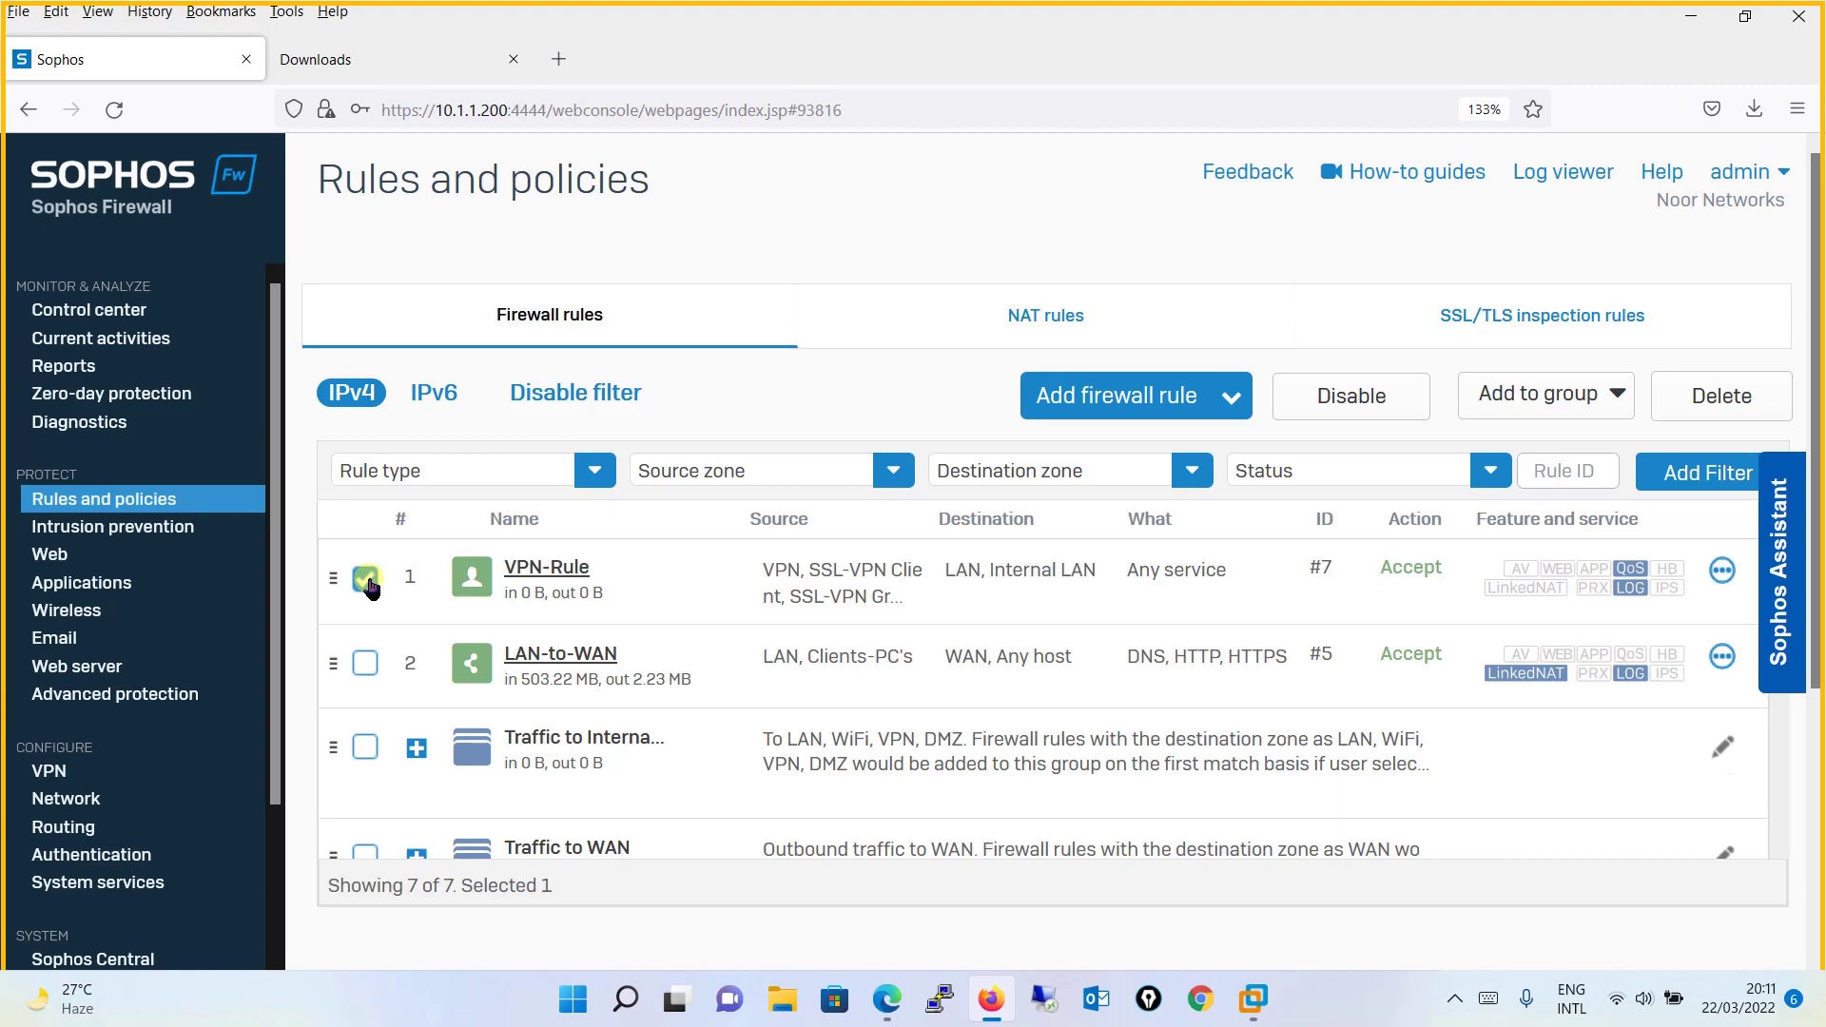
pyautogui.click(1695, 396)
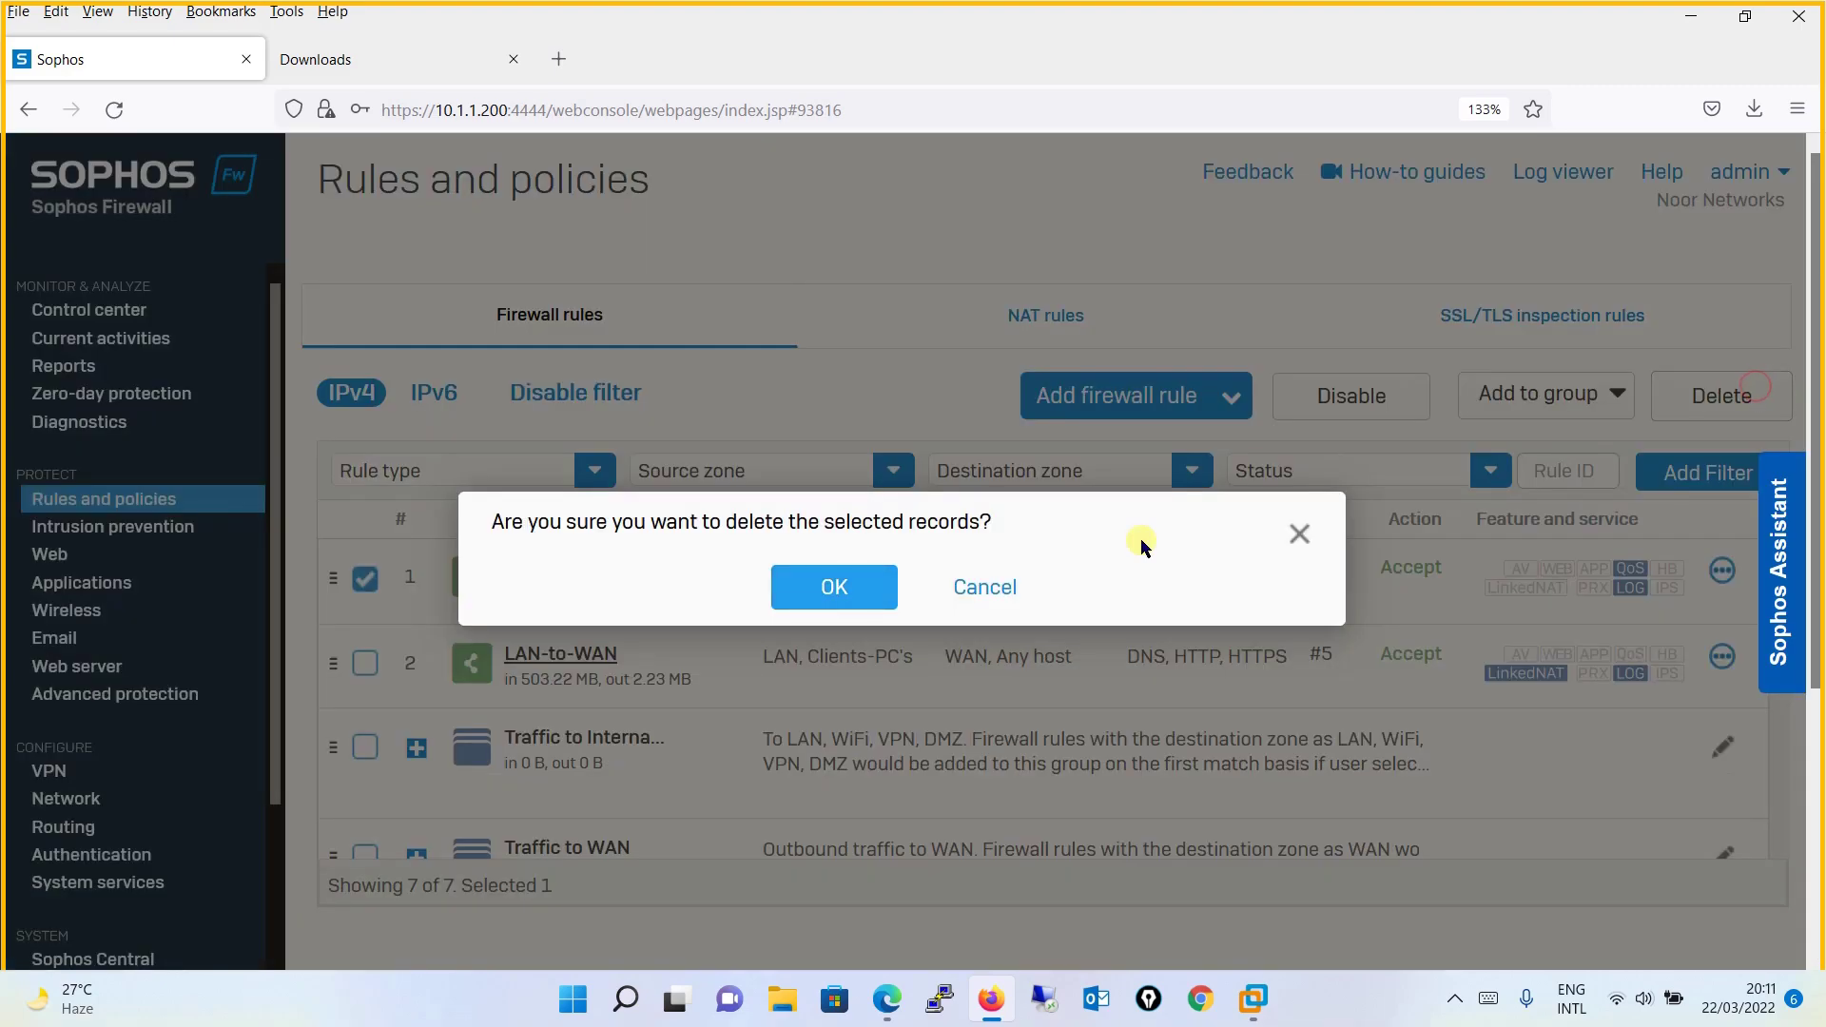
pyautogui.click(838, 585)
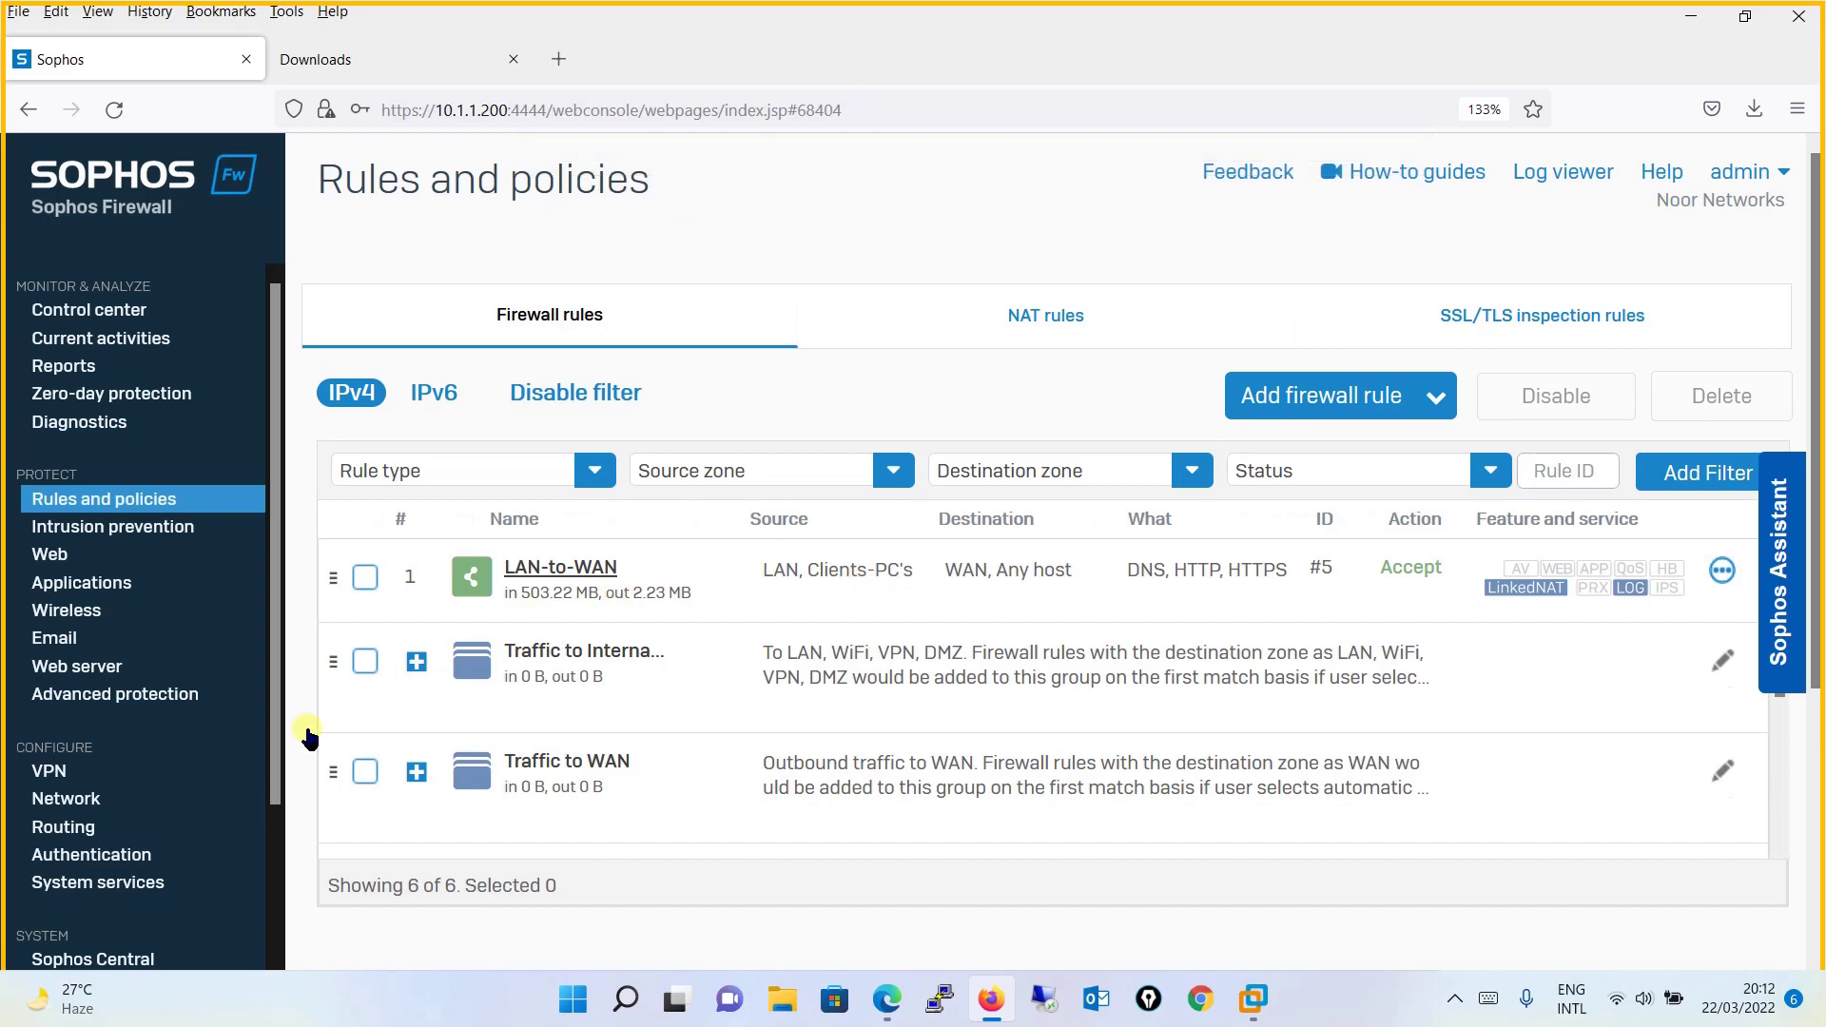
pyautogui.moveTo(273, 734); pyautogui.dragTo(236, 868)
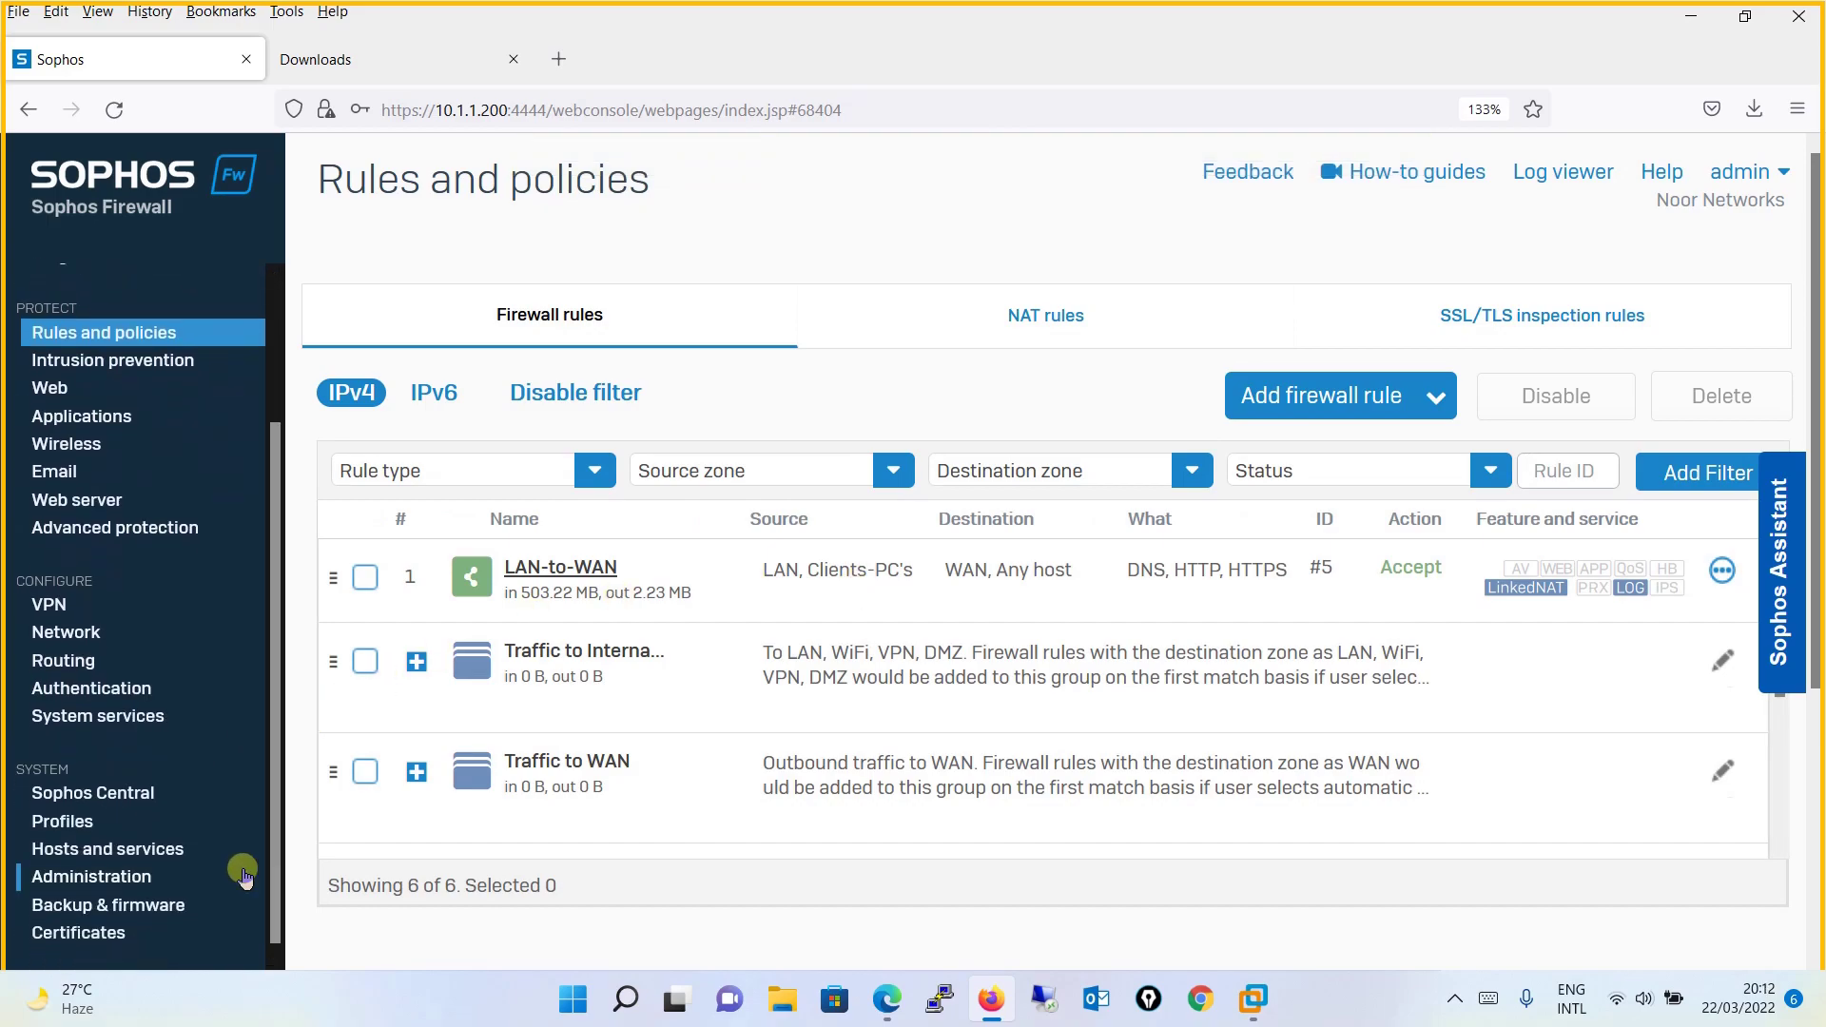
# Go from Backup & firmware to Rules and policies and back, scrolling to the restore section
pyautogui.click(130, 908)
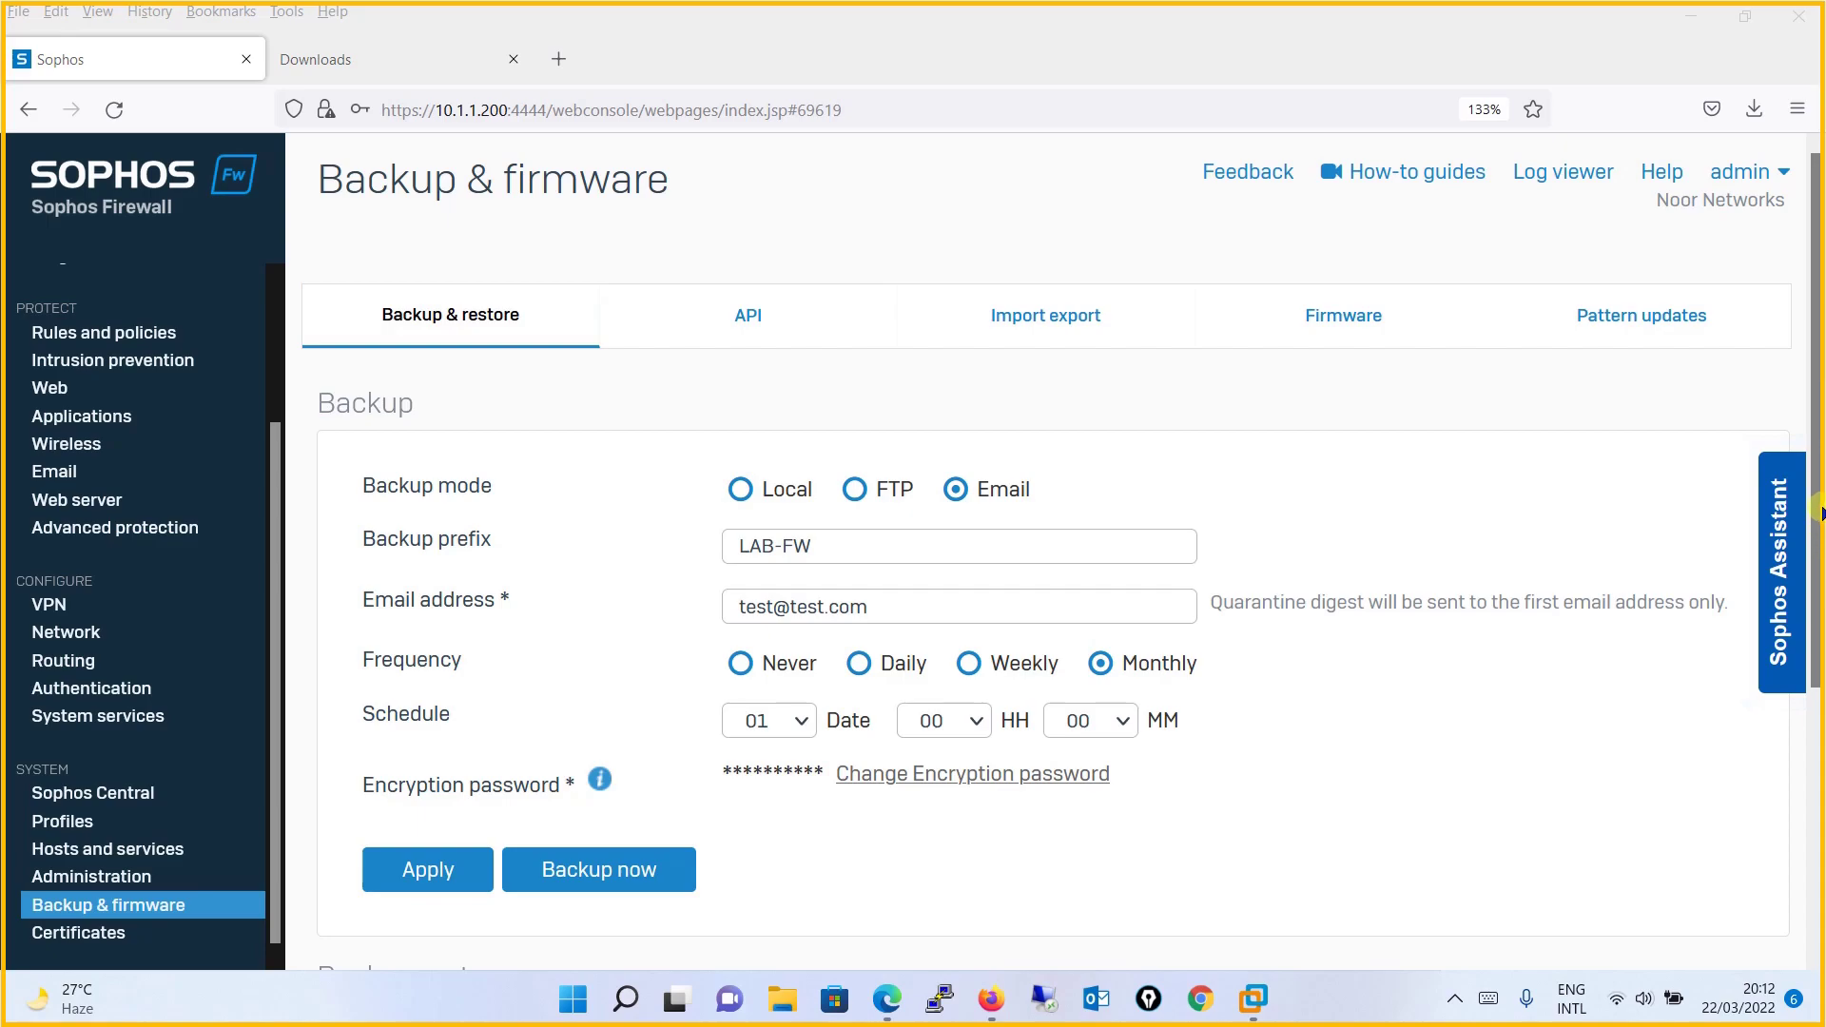
pyautogui.moveTo(1817, 533); pyautogui.dragTo(1817, 651)
pyautogui.scroll(-3, 1817, 651)
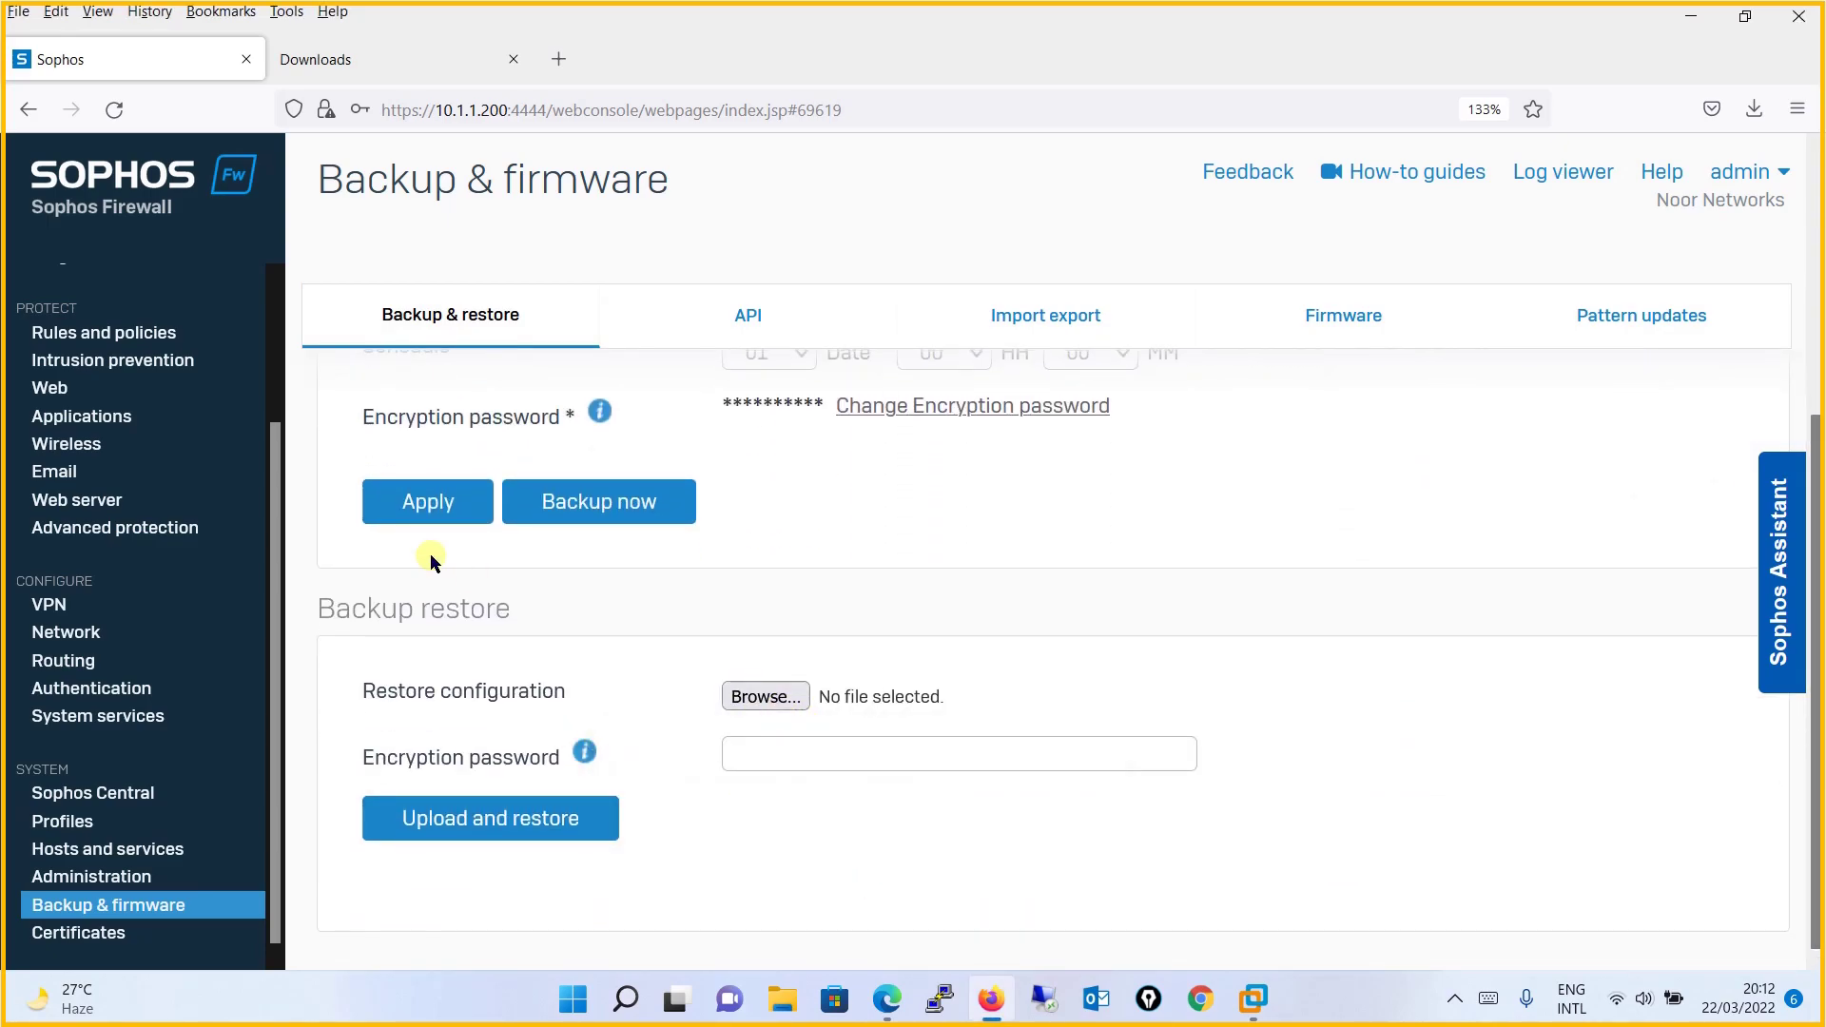
pyautogui.moveTo(275, 582); pyautogui.dragTo(277, 358)
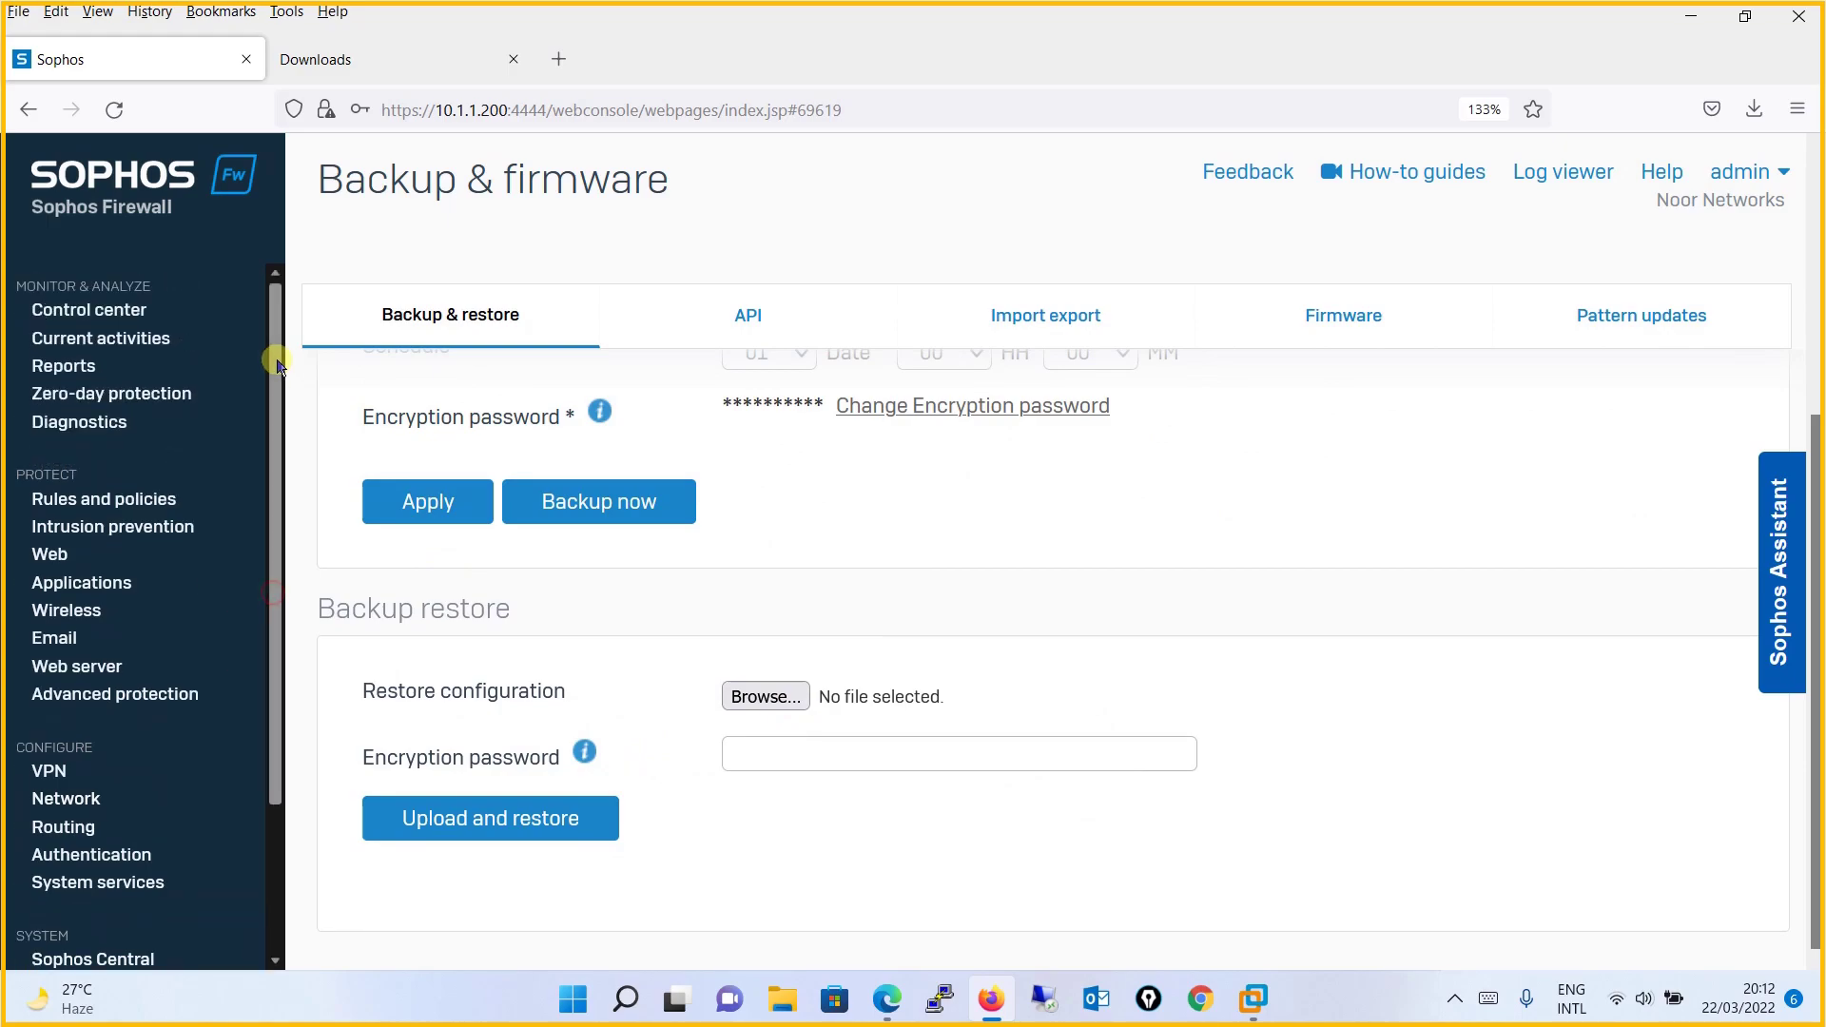
pyautogui.click(144, 504)
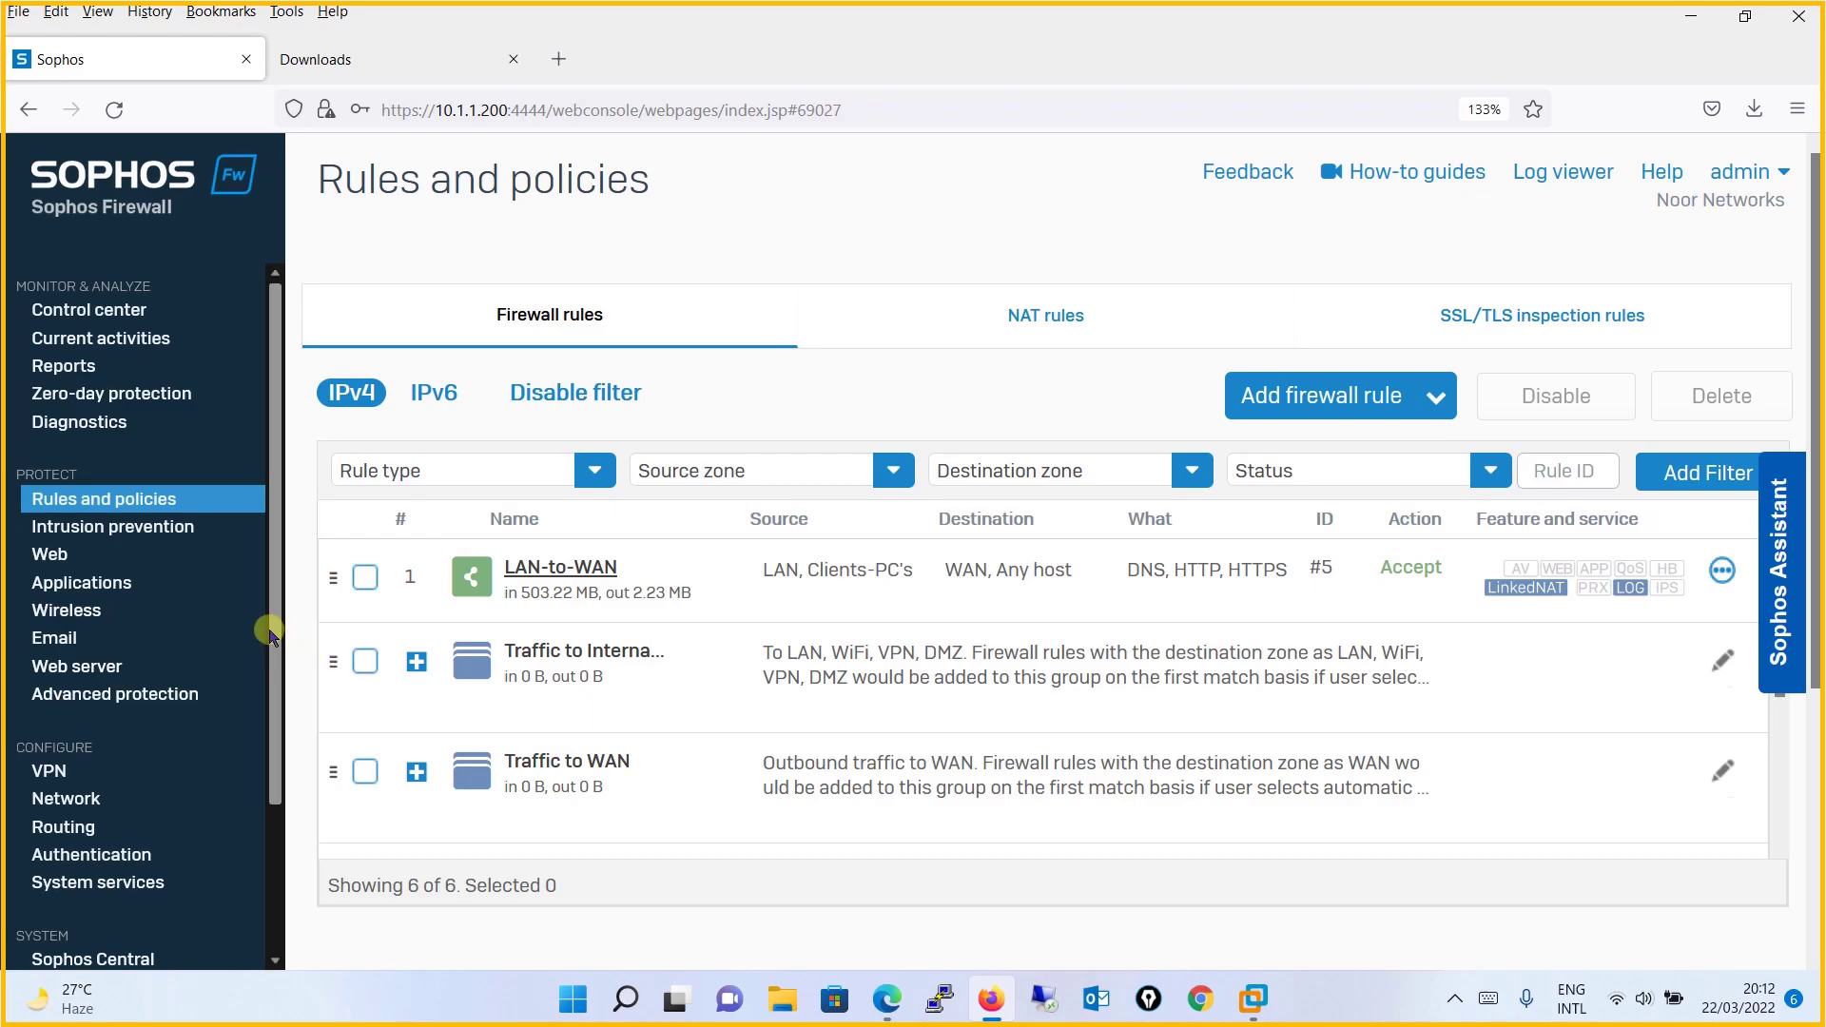
pyautogui.scroll(-3, 267, 797)
pyautogui.click(152, 898)
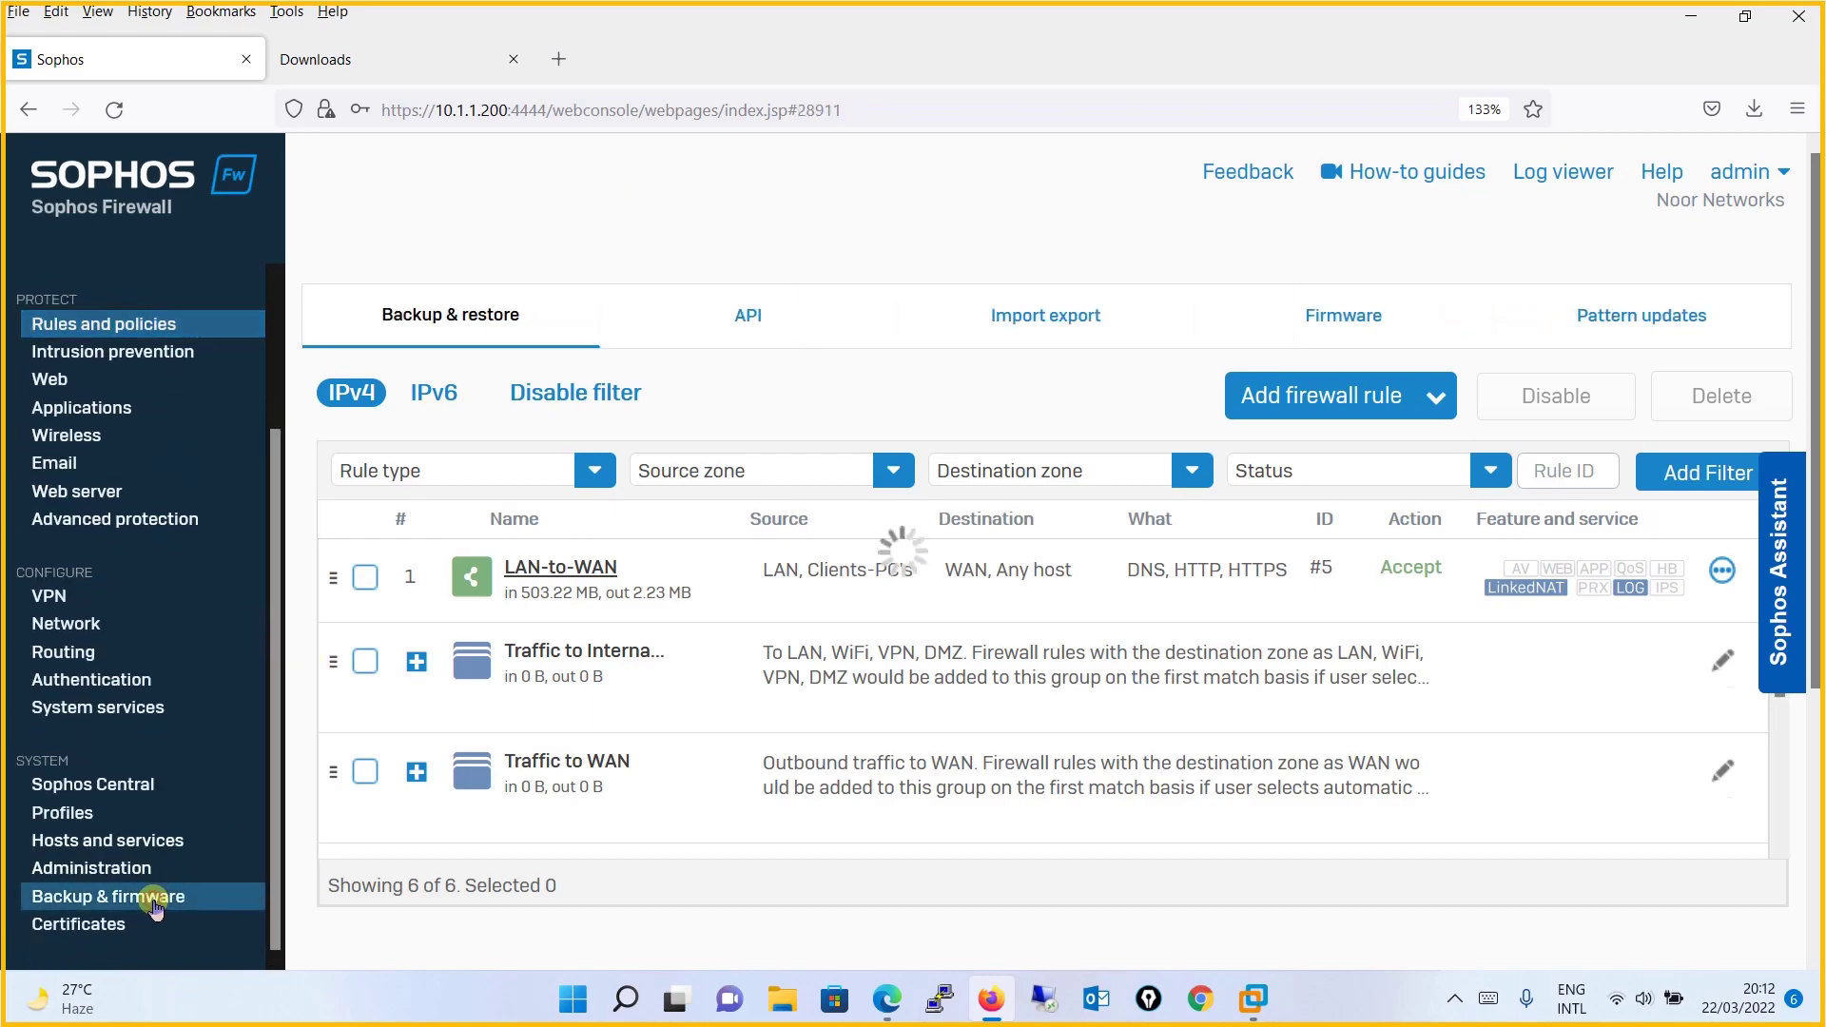
pyautogui.scroll(-4, 1809, 685)
# Load the downloaded LAB-FW backup from Downloads with its encryption password and submit Upload and restore
pyautogui.click(776, 699)
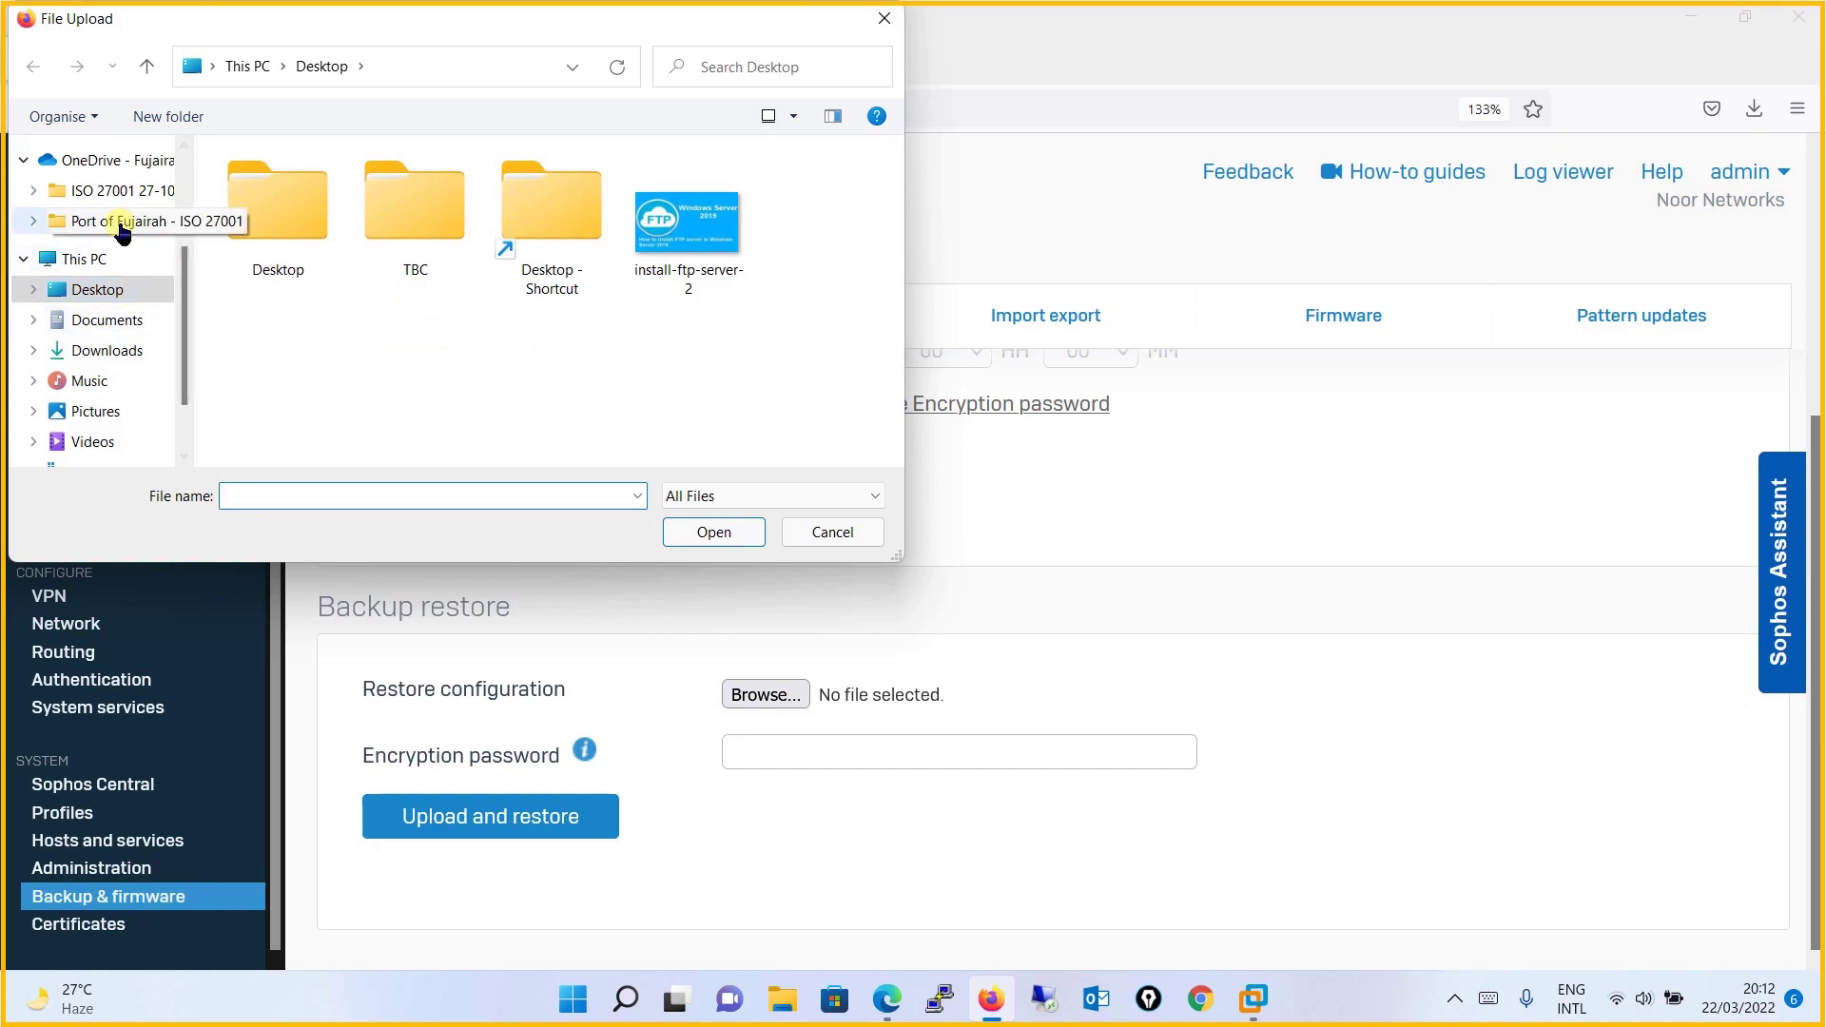
pyautogui.click(134, 350)
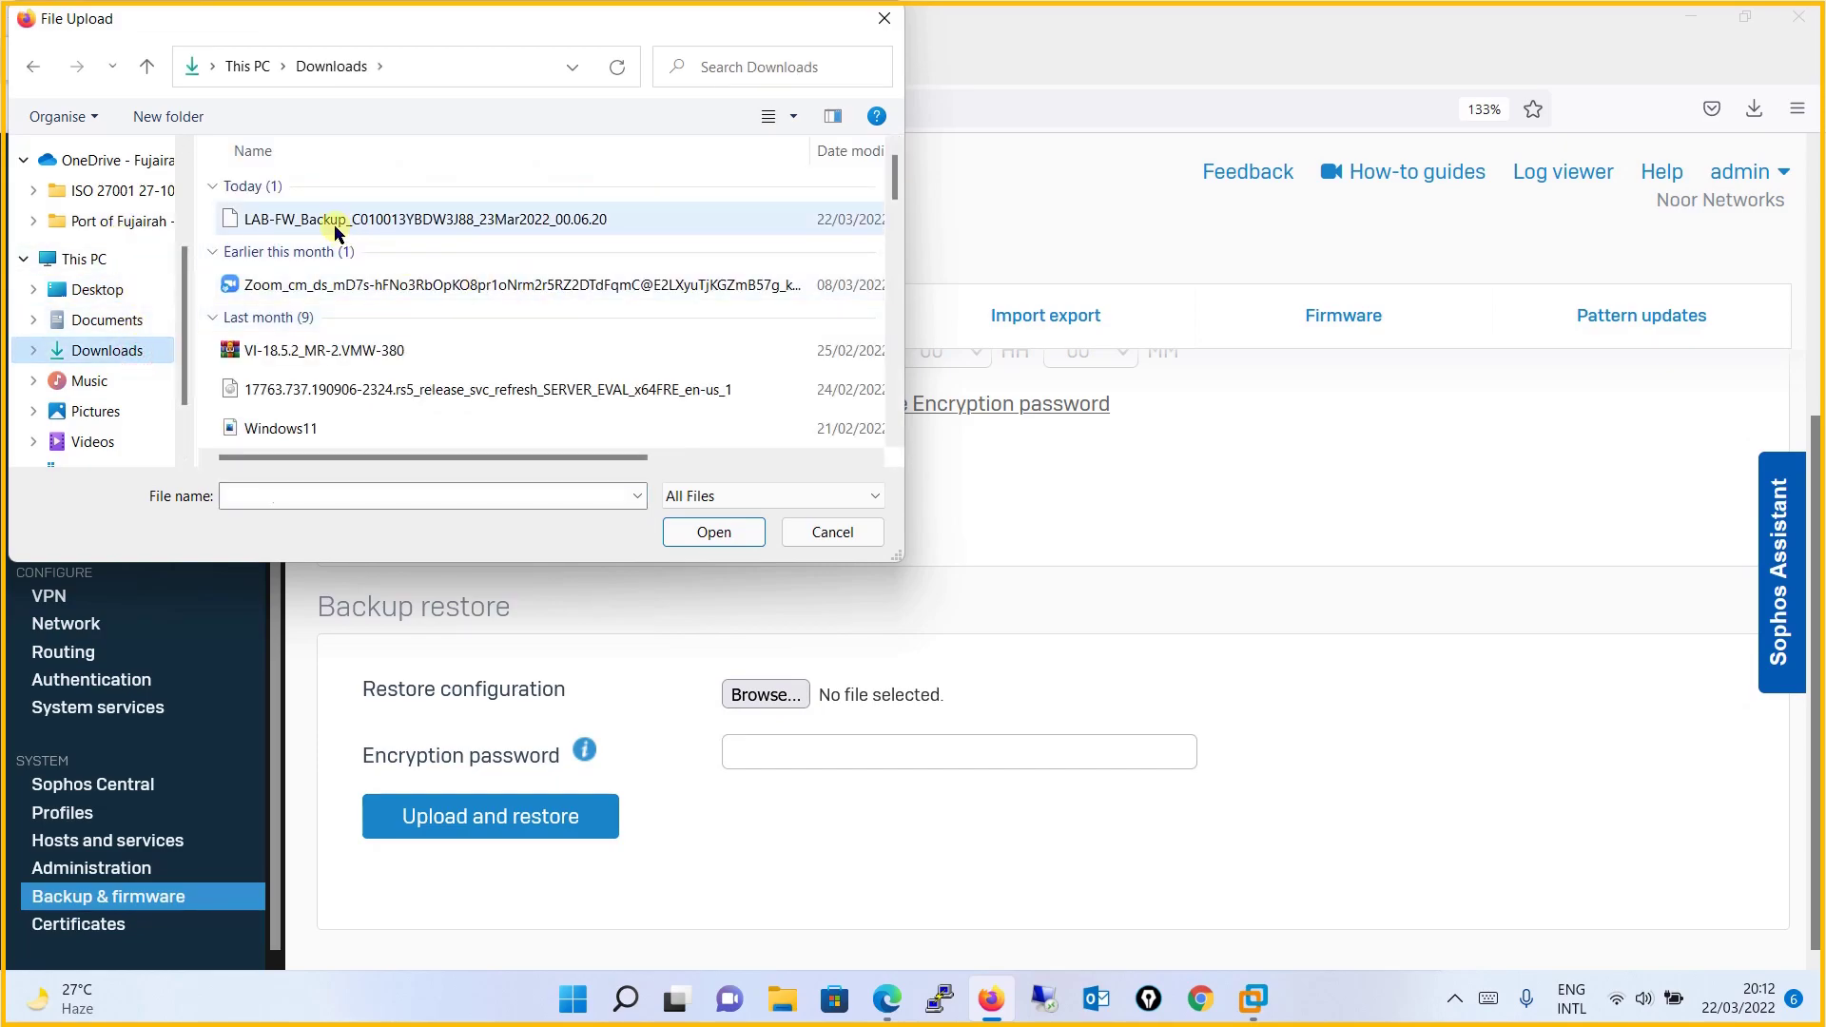
pyautogui.doubleClick(335, 226)
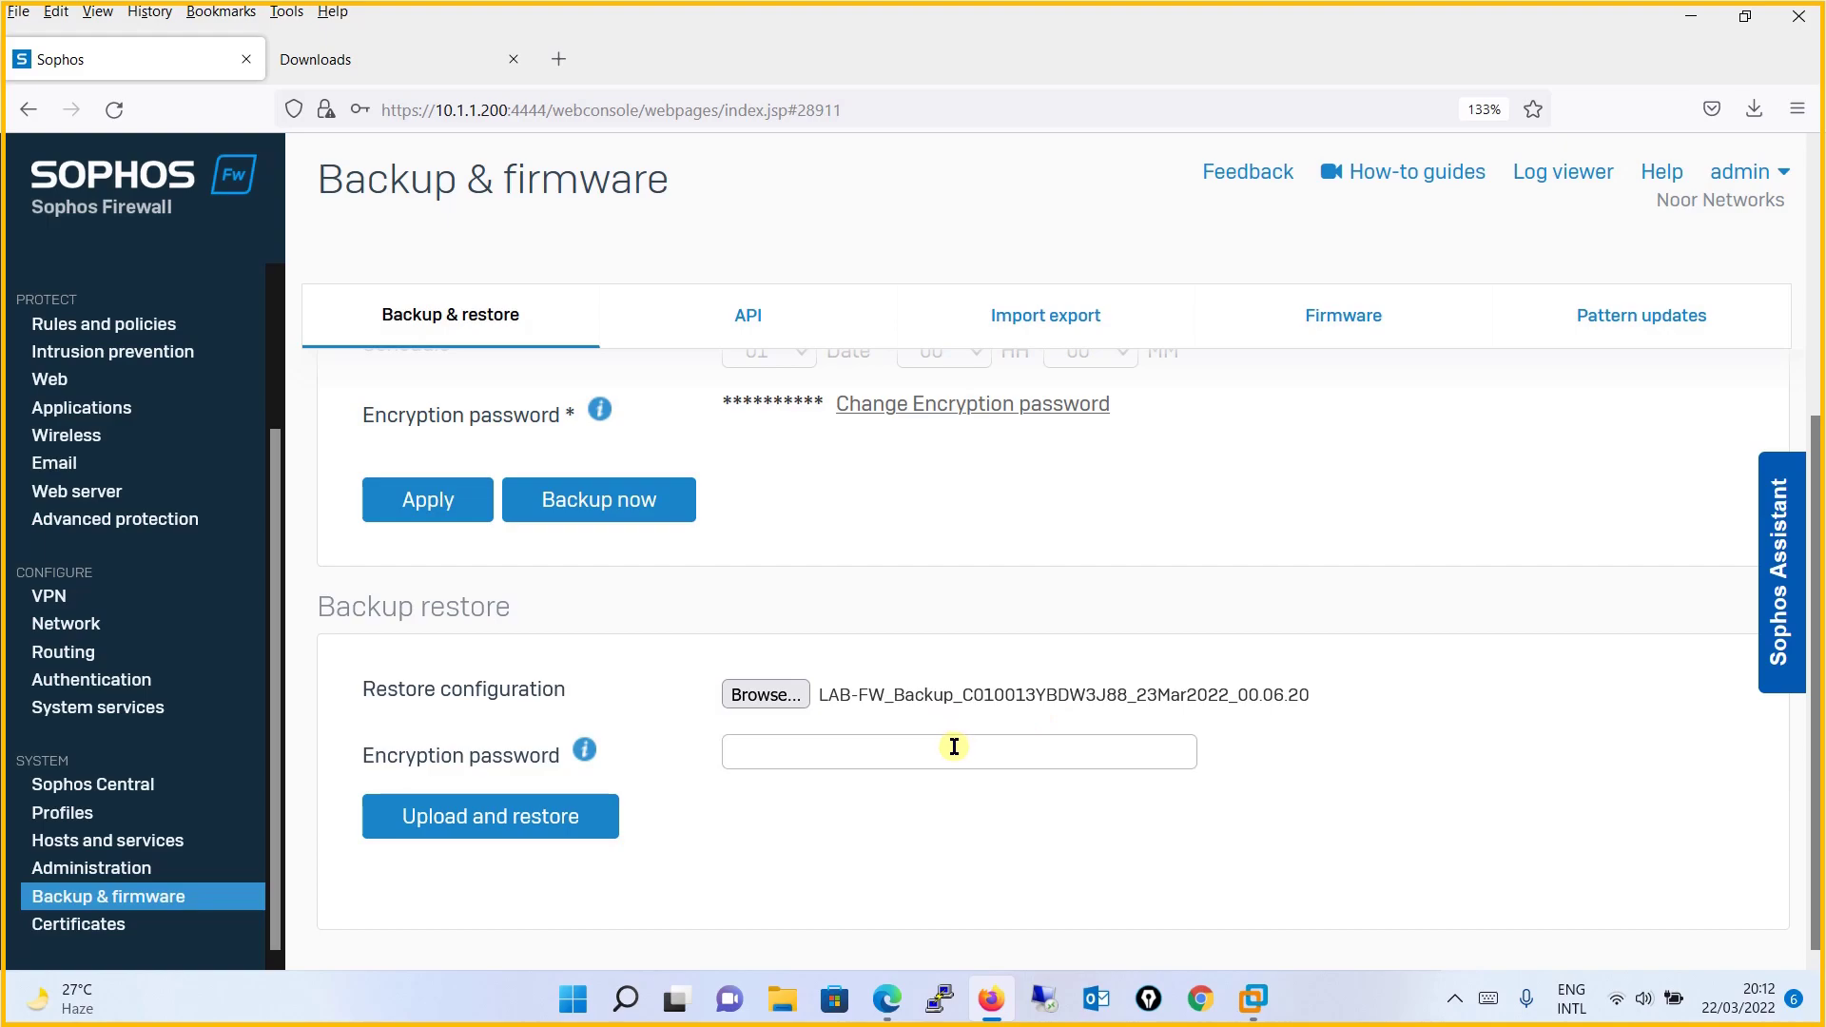
pyautogui.click(953, 752)
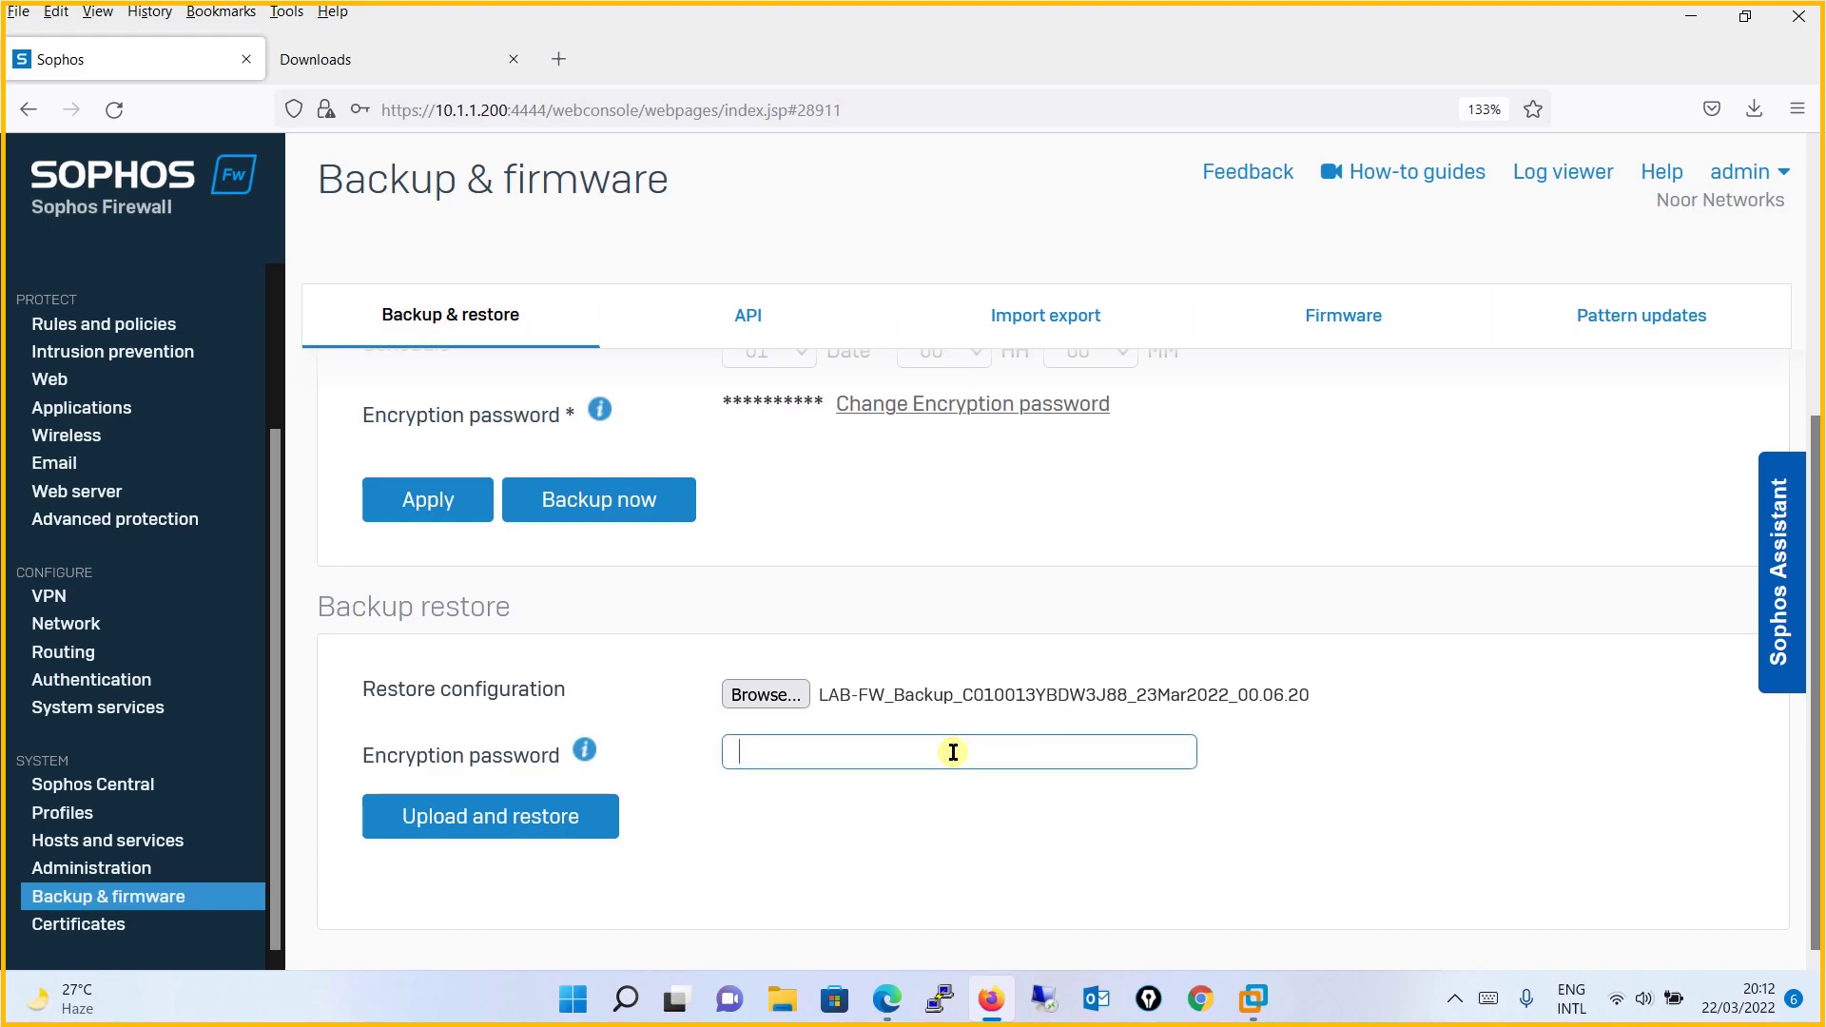
pyautogui.write('*************')
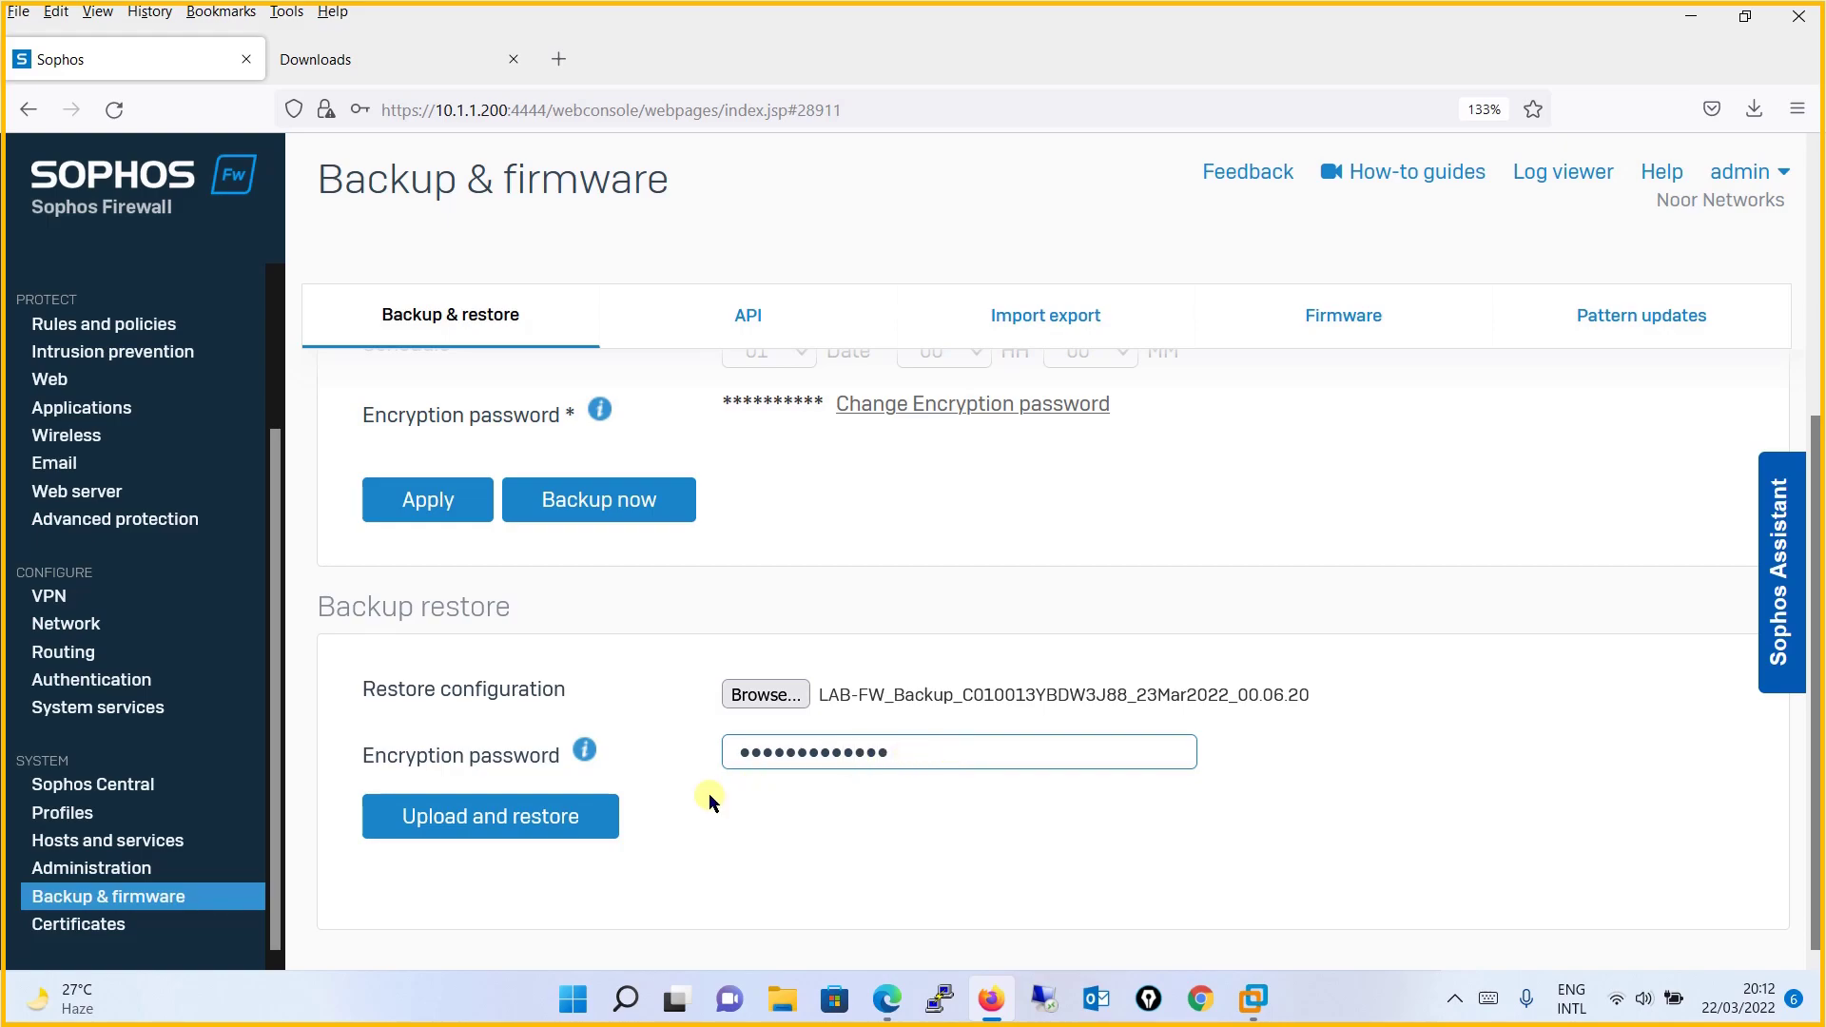
pyautogui.click(555, 822)
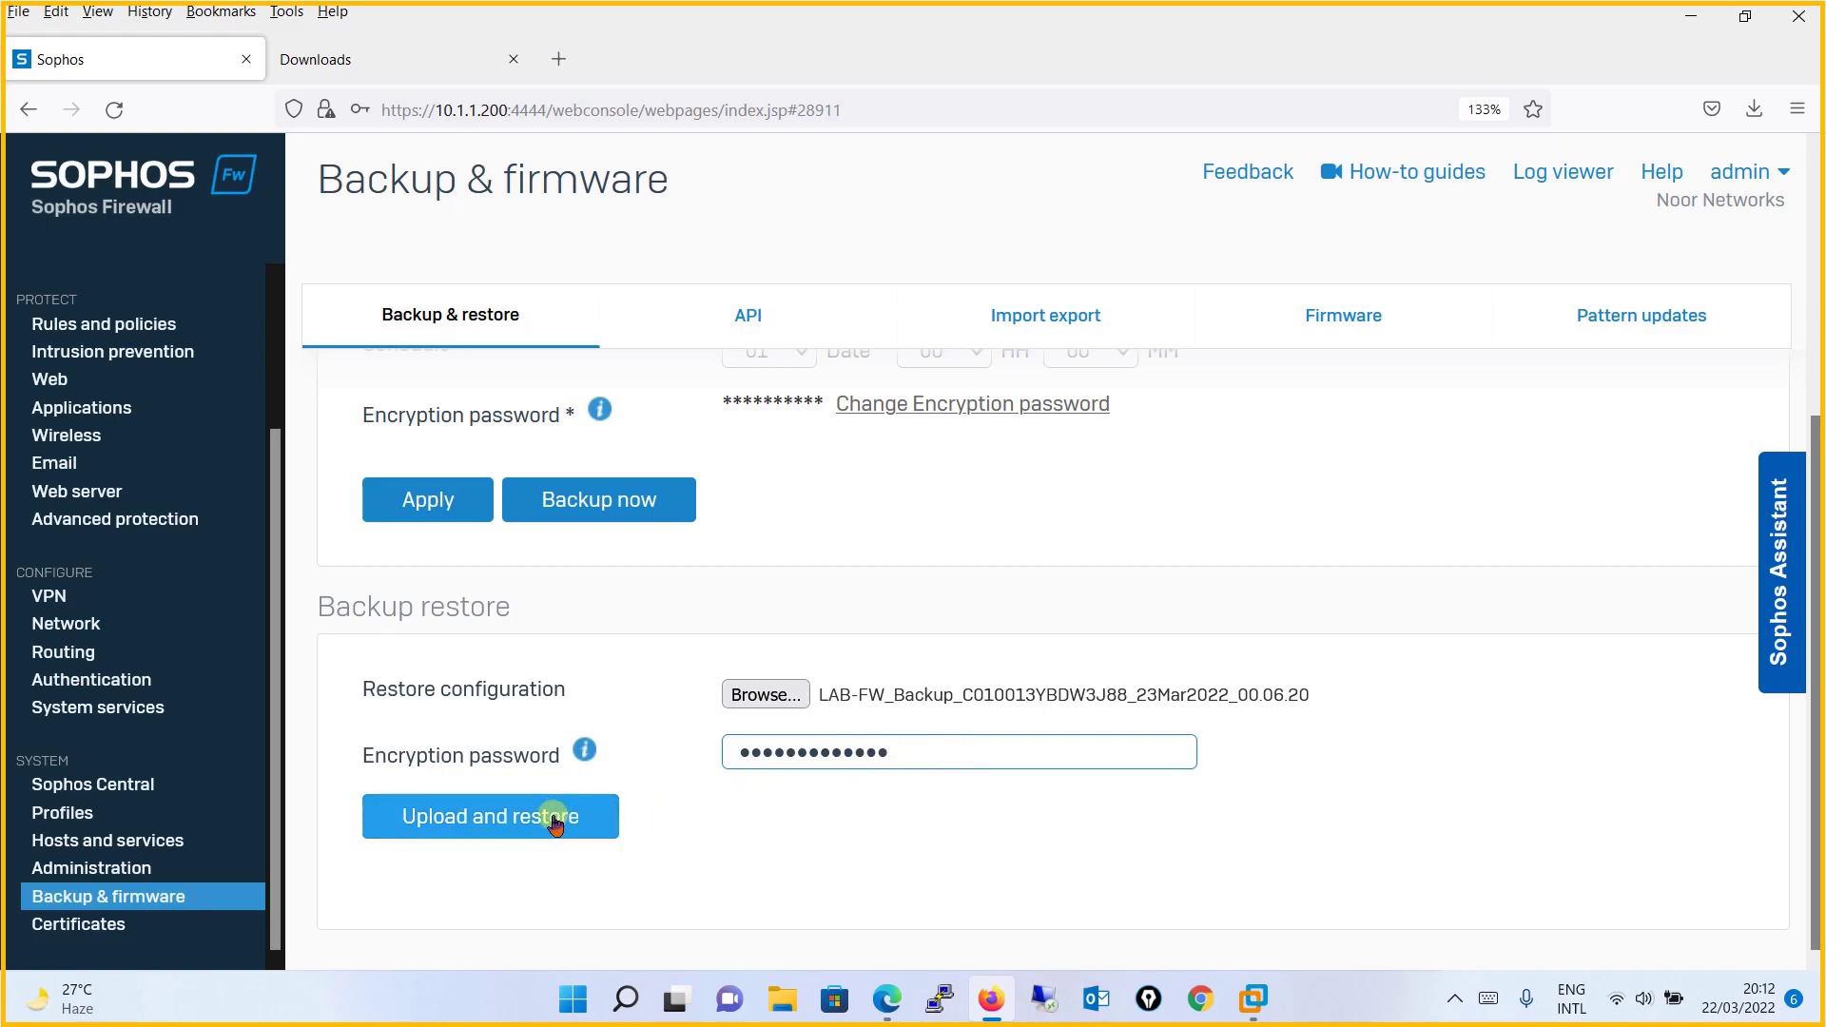
pyautogui.click(555, 822)
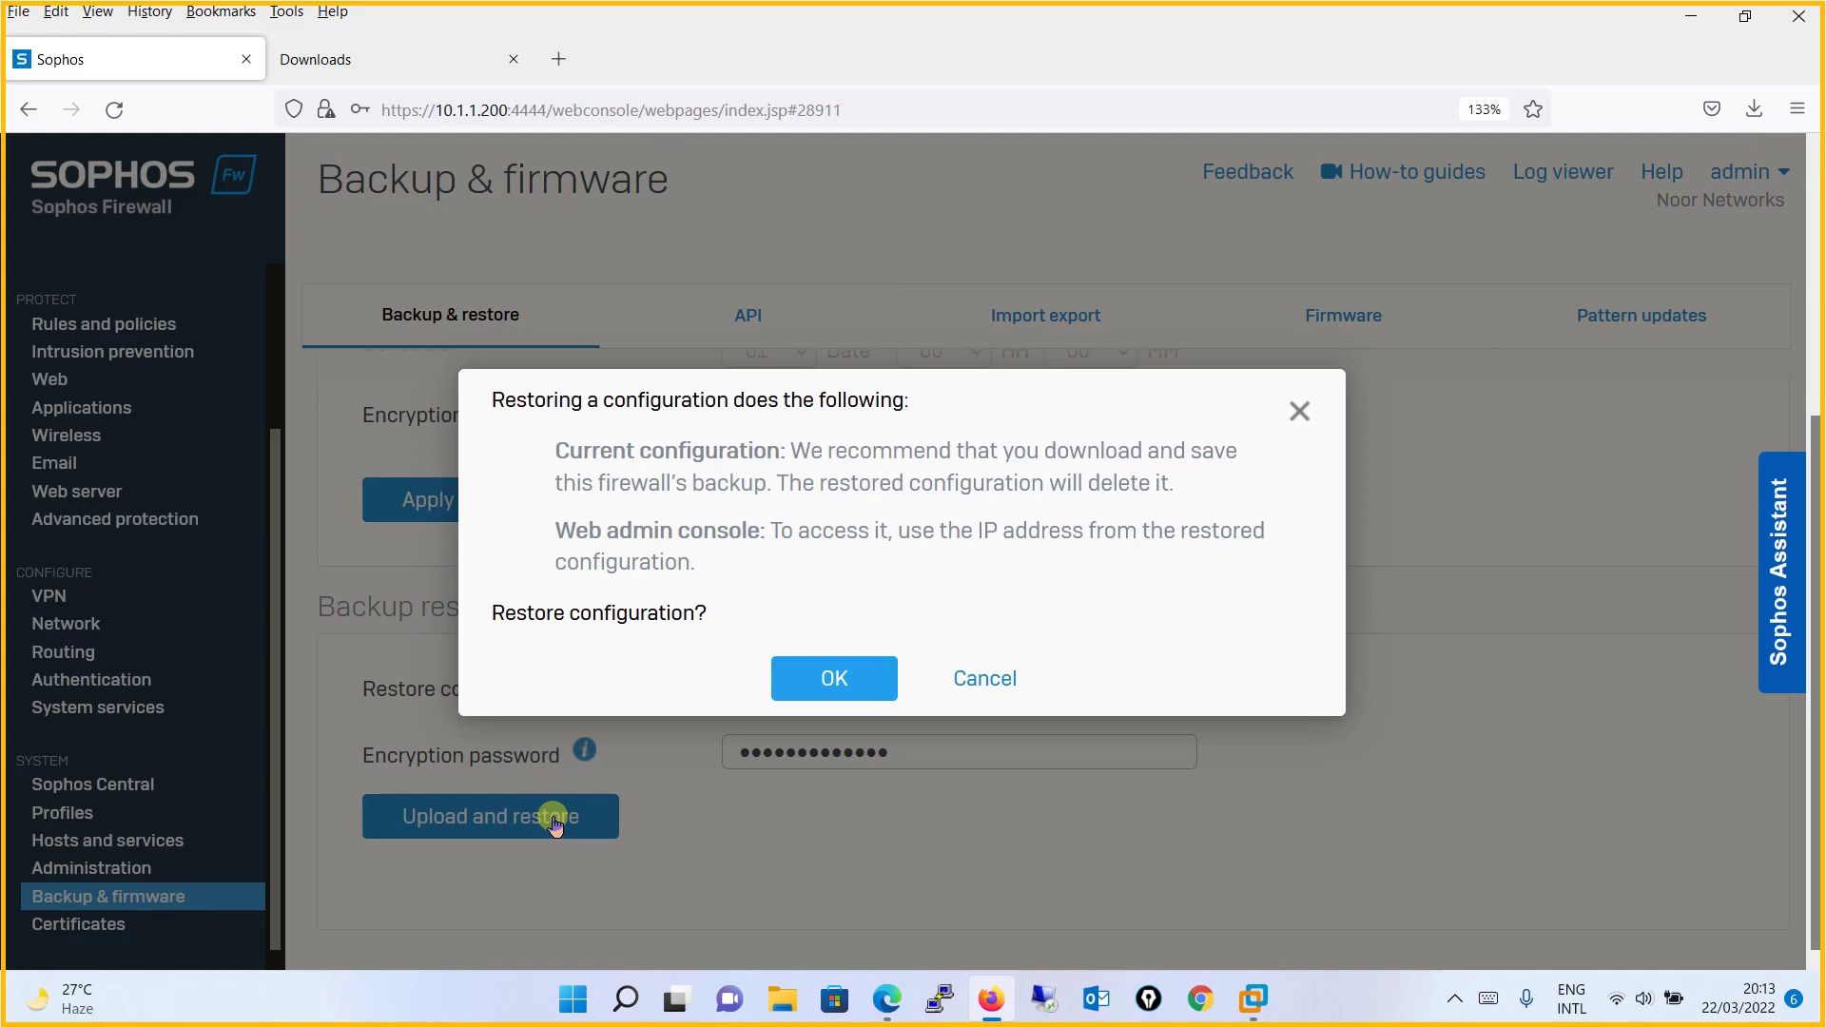
# Confirm the configuration restore, rerunning Upload and restore after dismissing the first key prompt
pyautogui.press('Return')
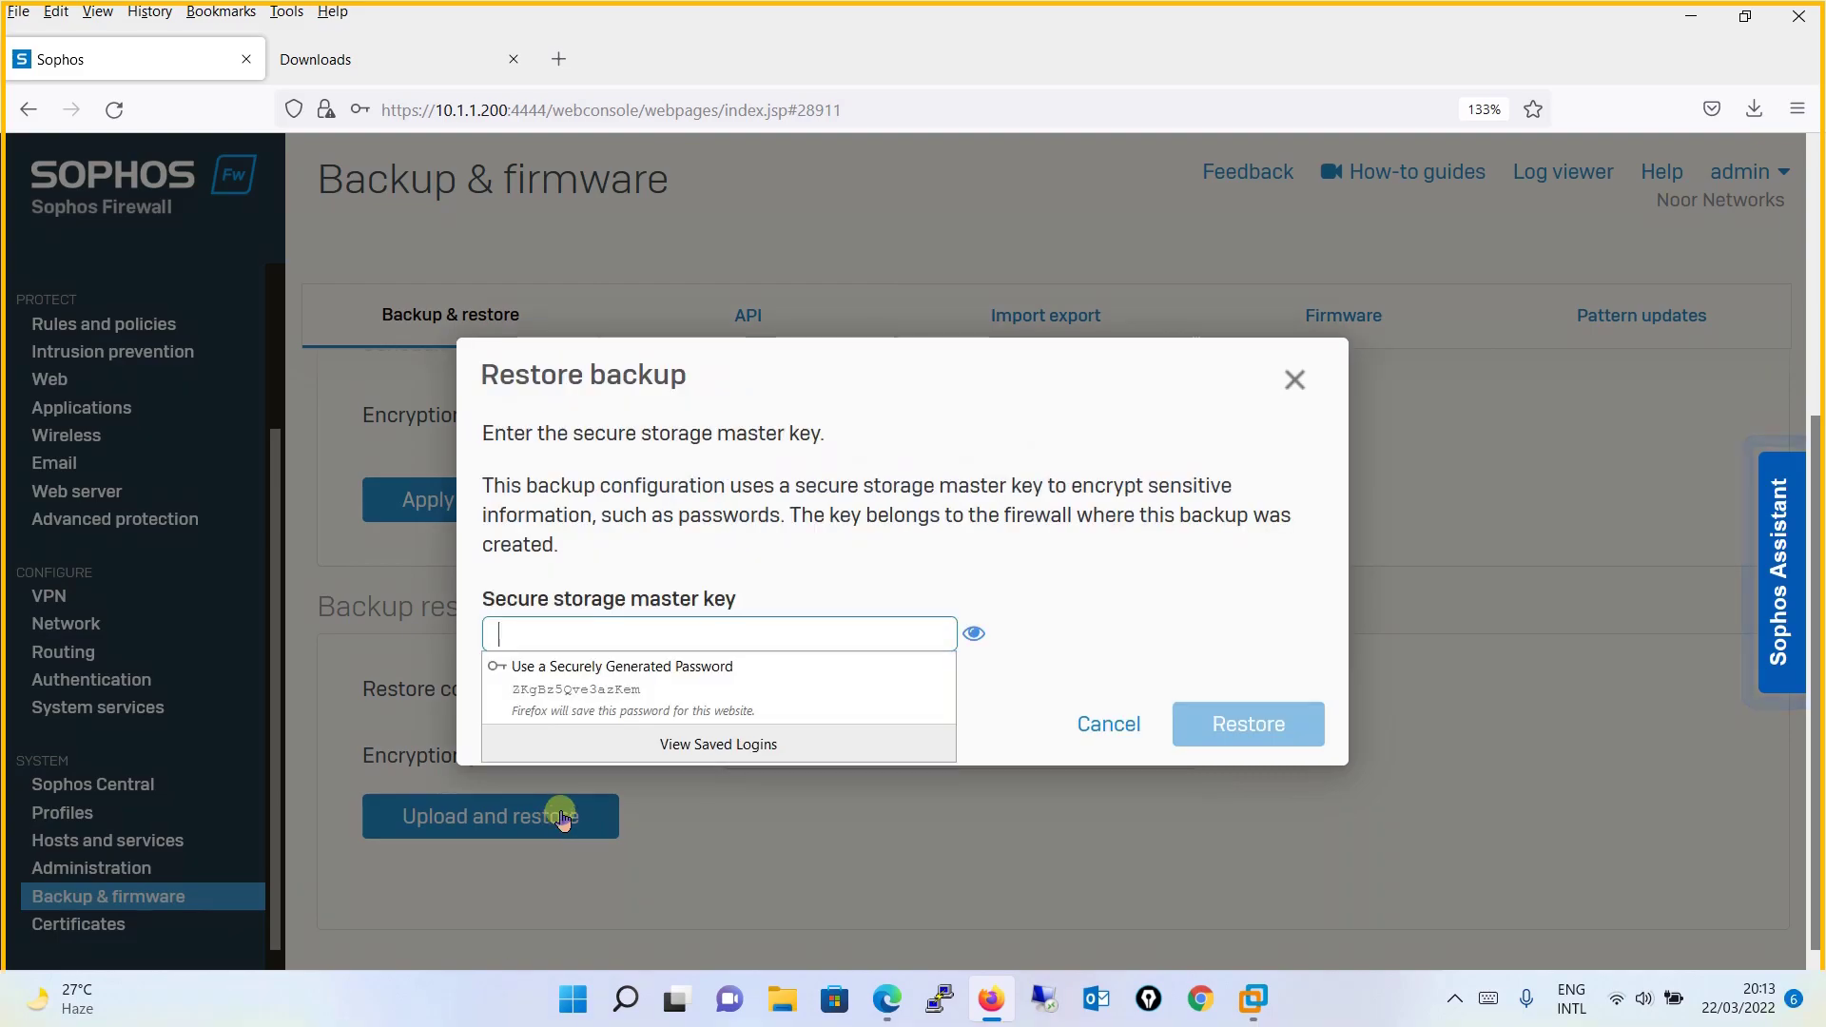
pyautogui.click(1295, 377)
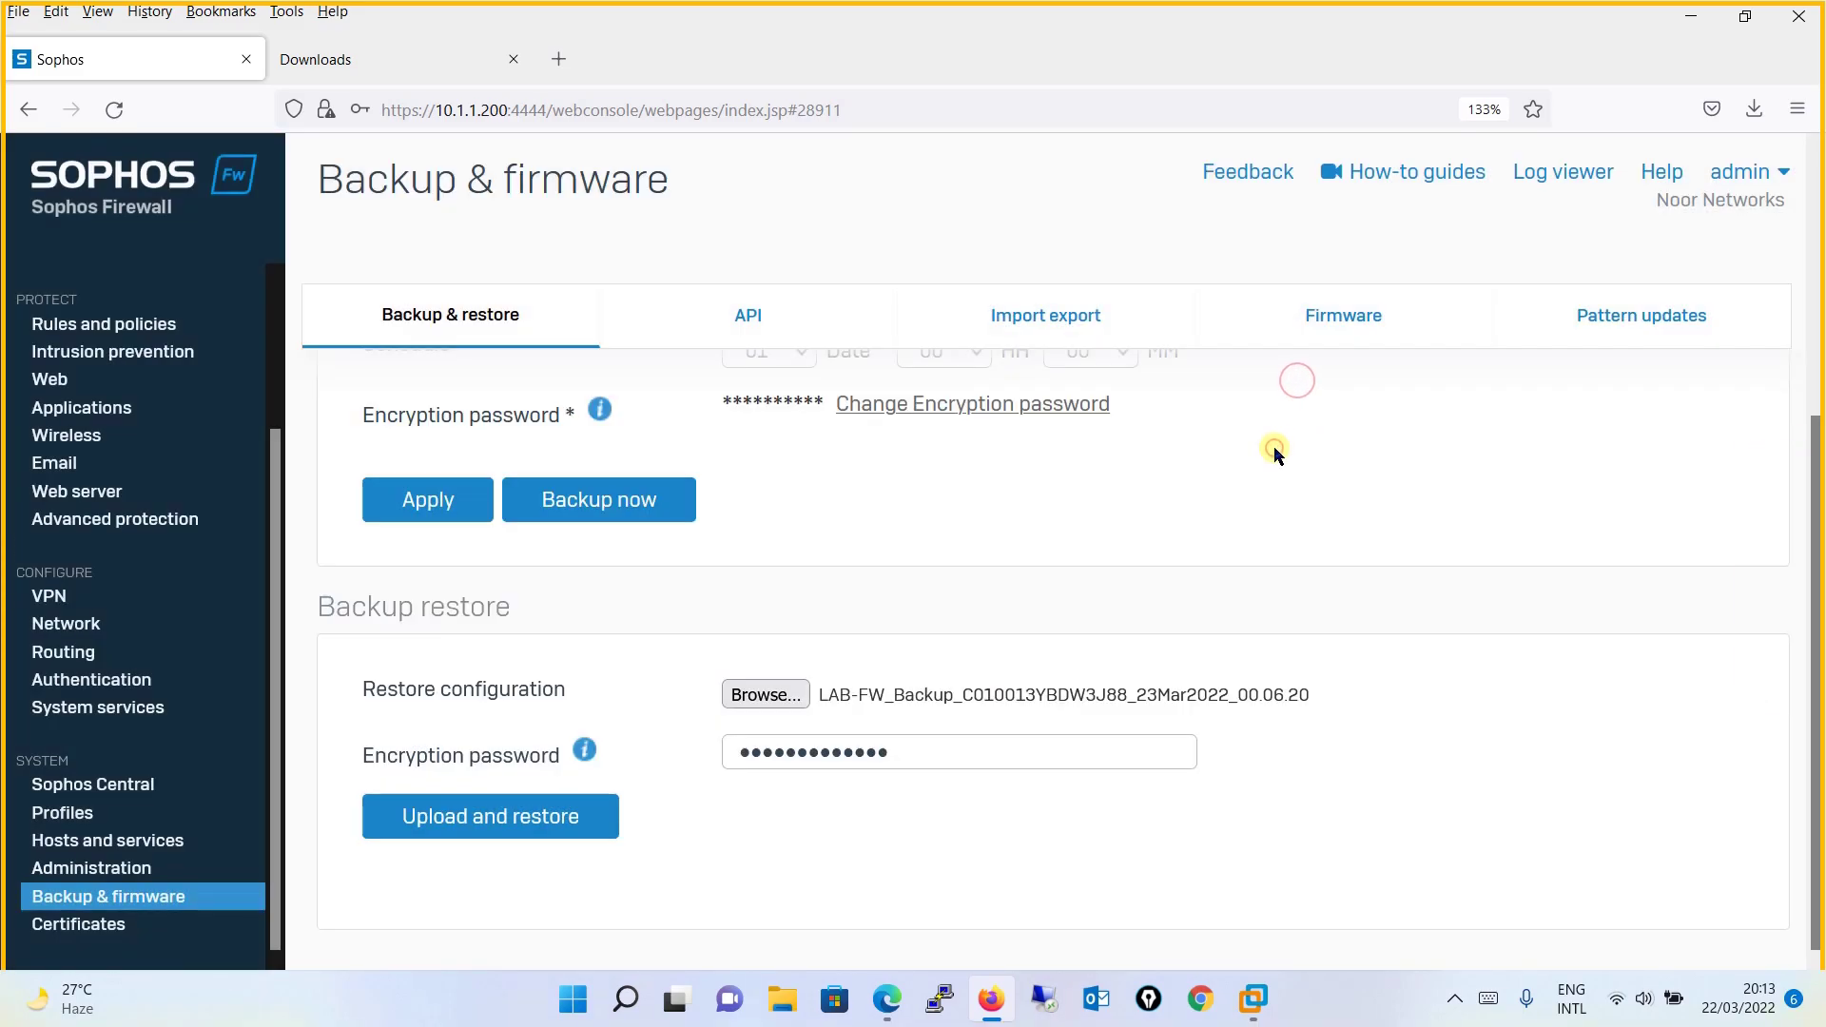
pyautogui.click(589, 815)
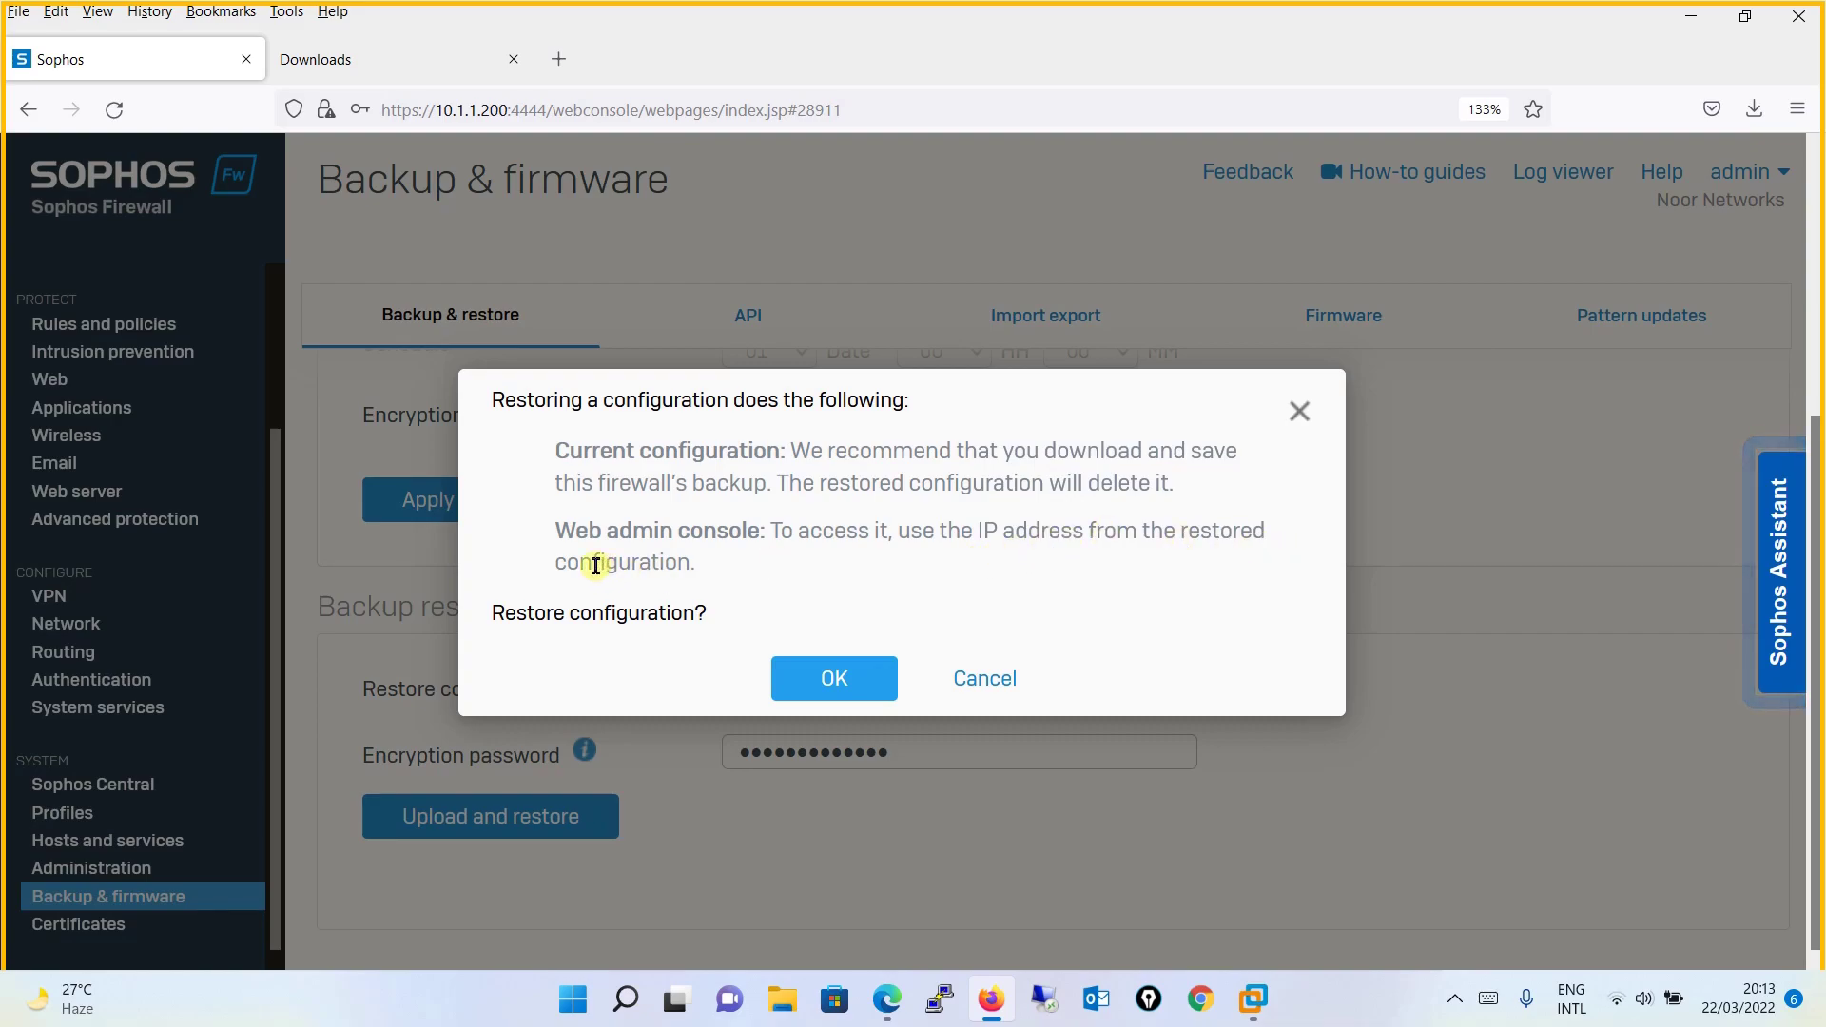
pyautogui.click(844, 682)
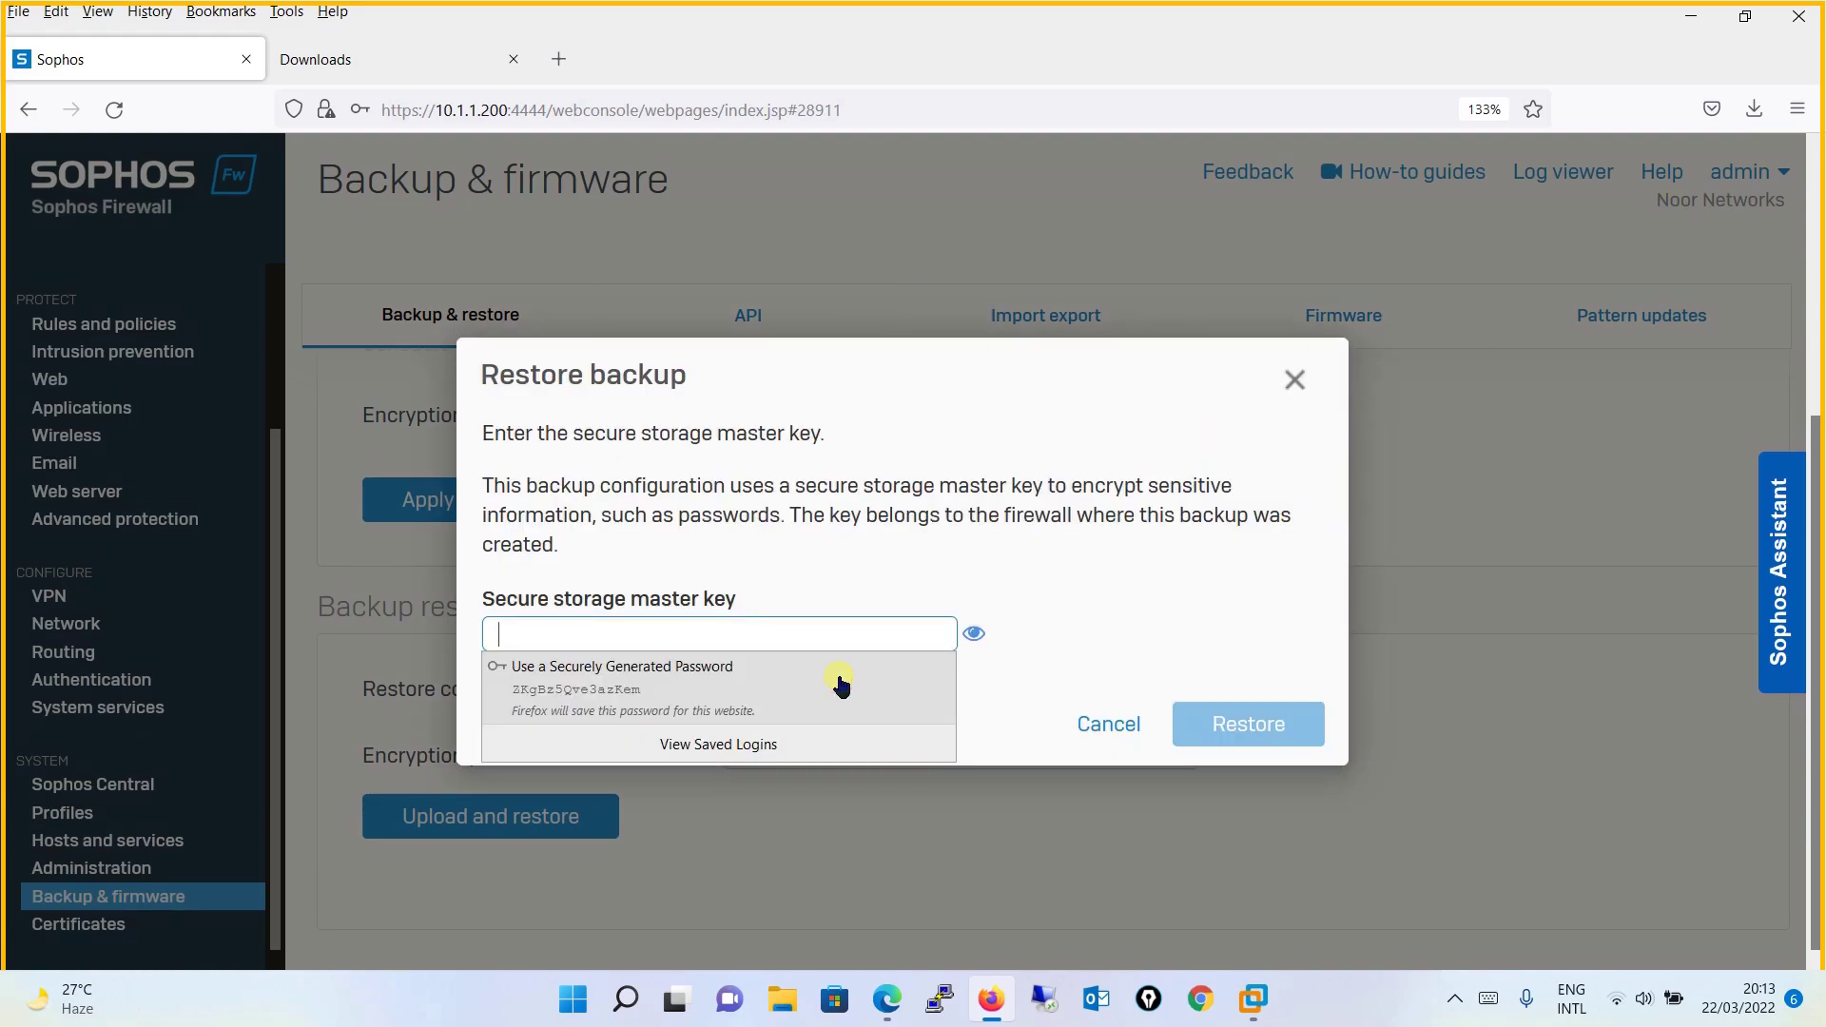
# Enter the backup's secure storage master key and run the restore
pyautogui.click(739, 642)
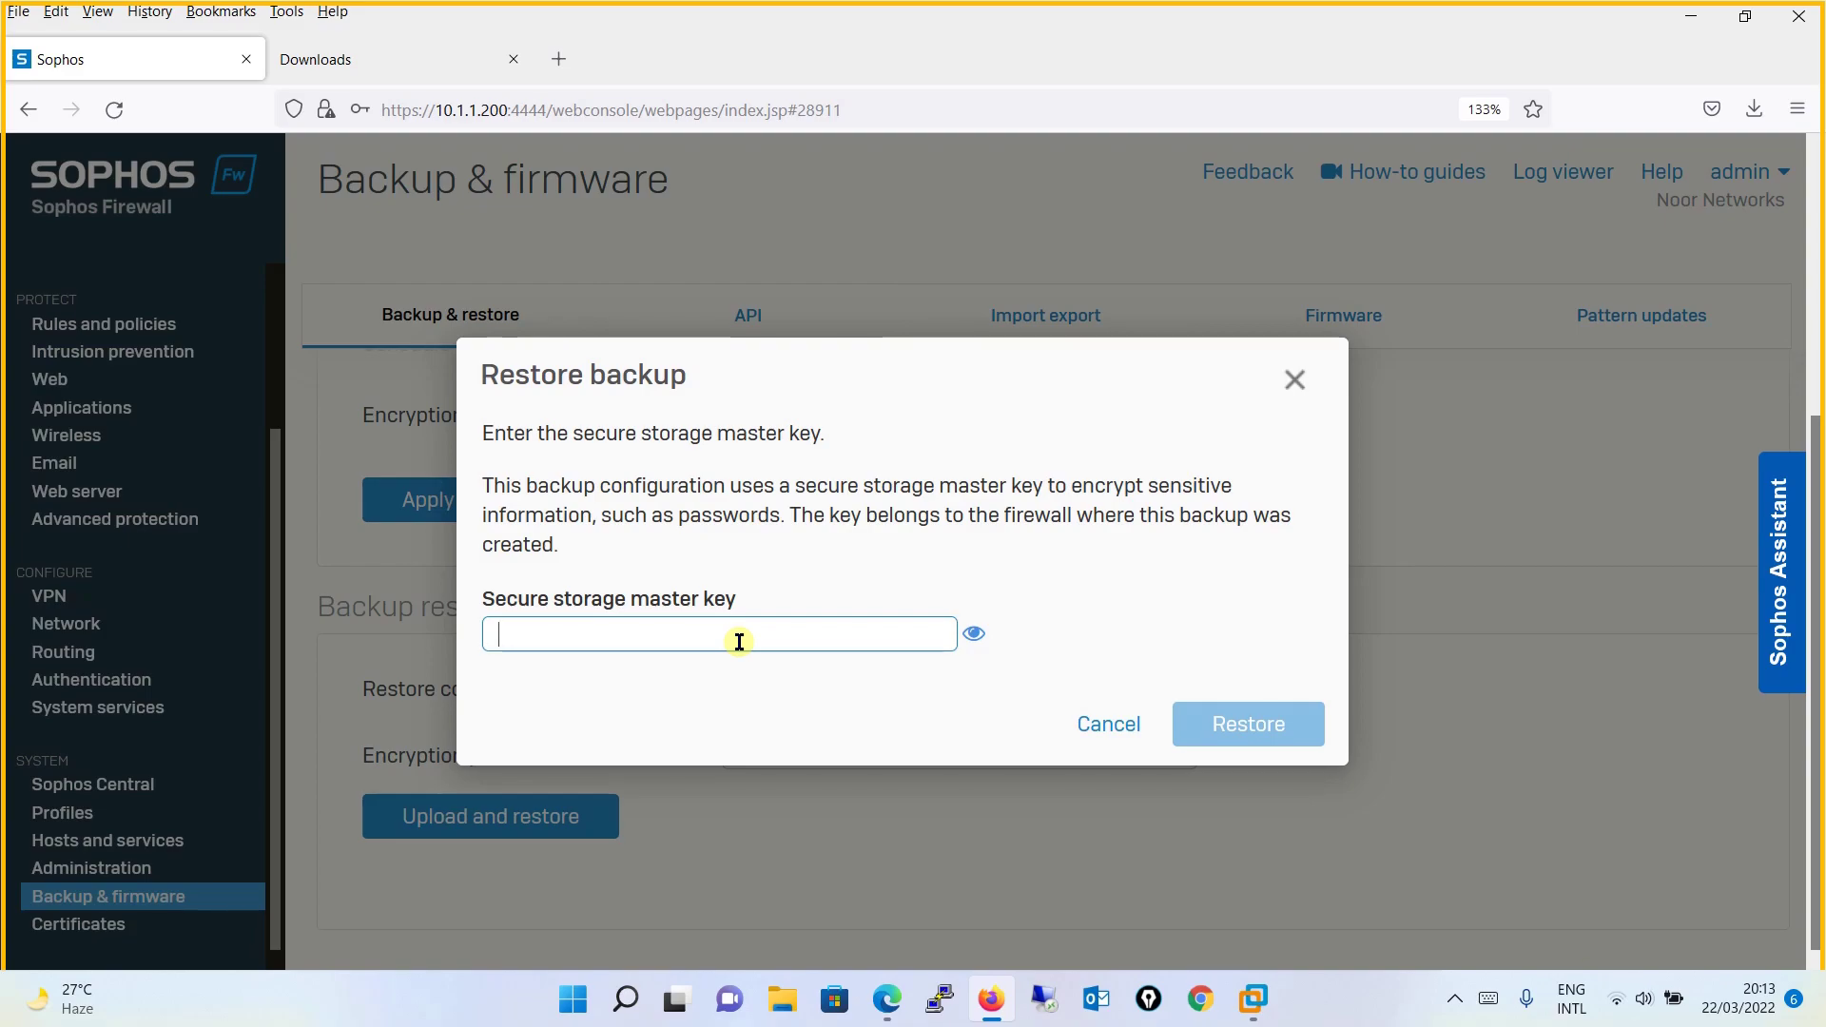
pyautogui.write('•••••••••')
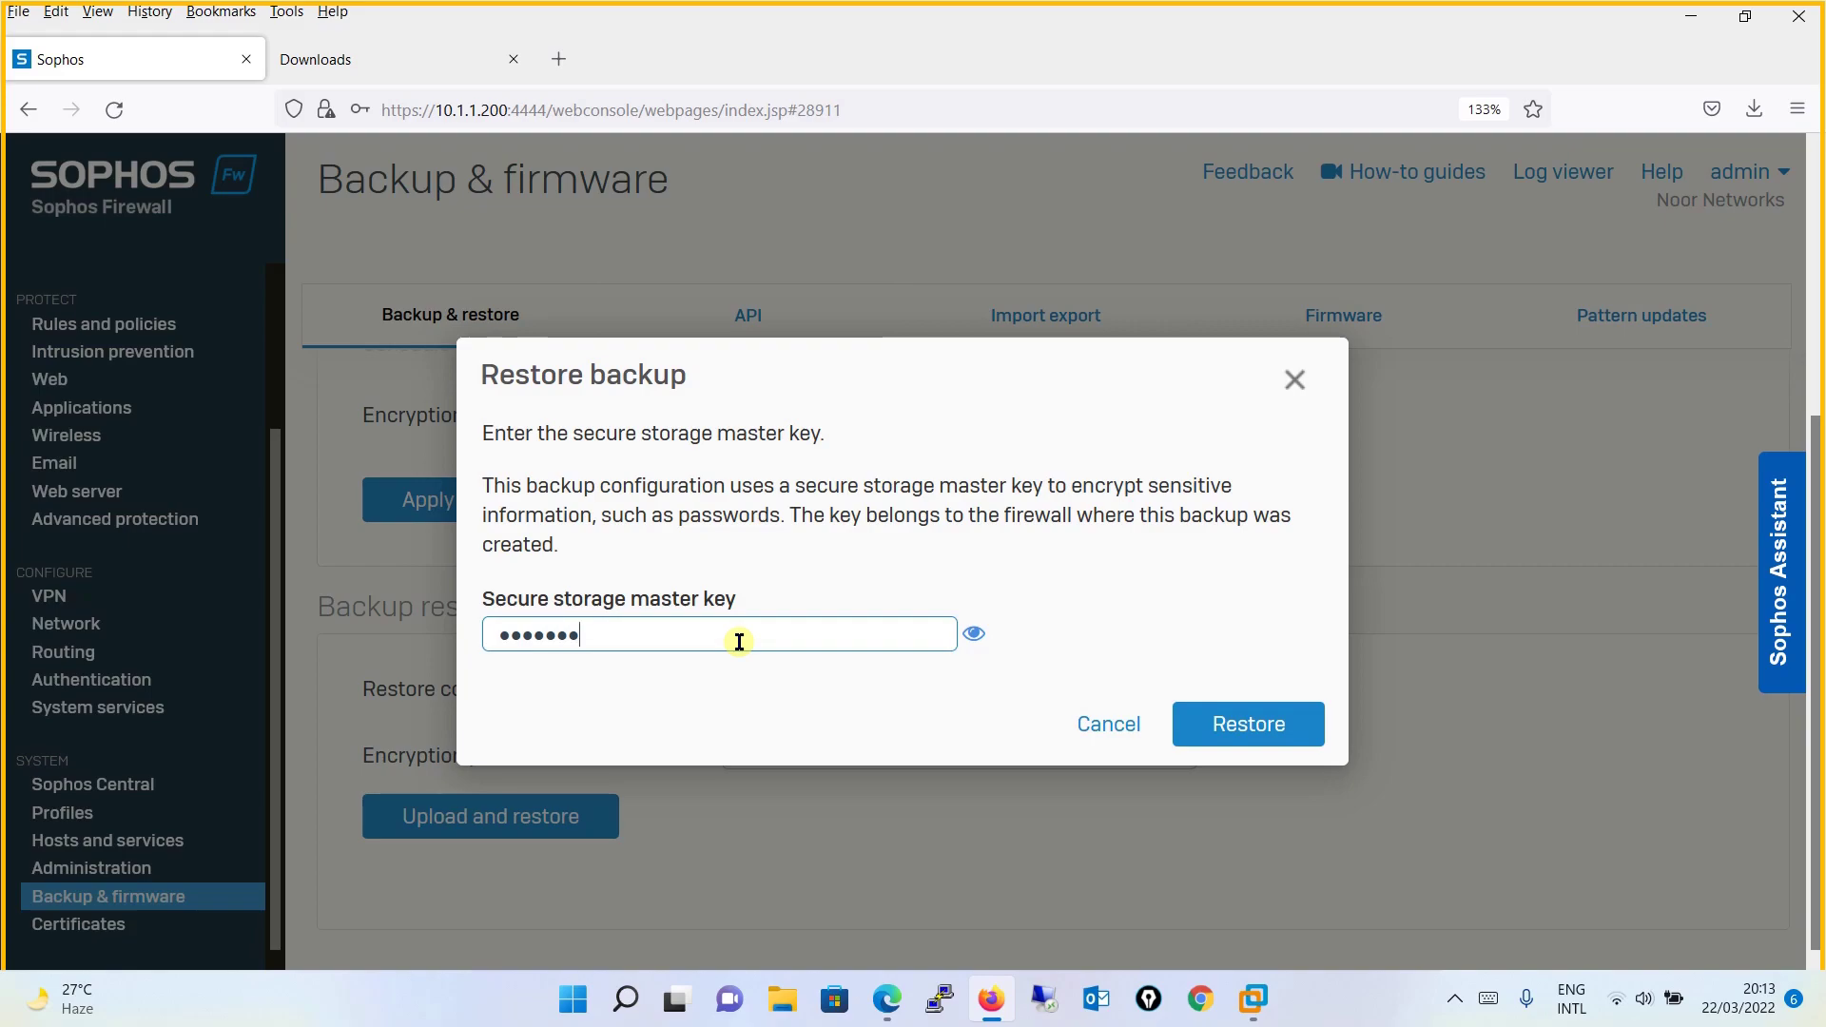
pyautogui.write('••••')
pyautogui.click(1241, 723)
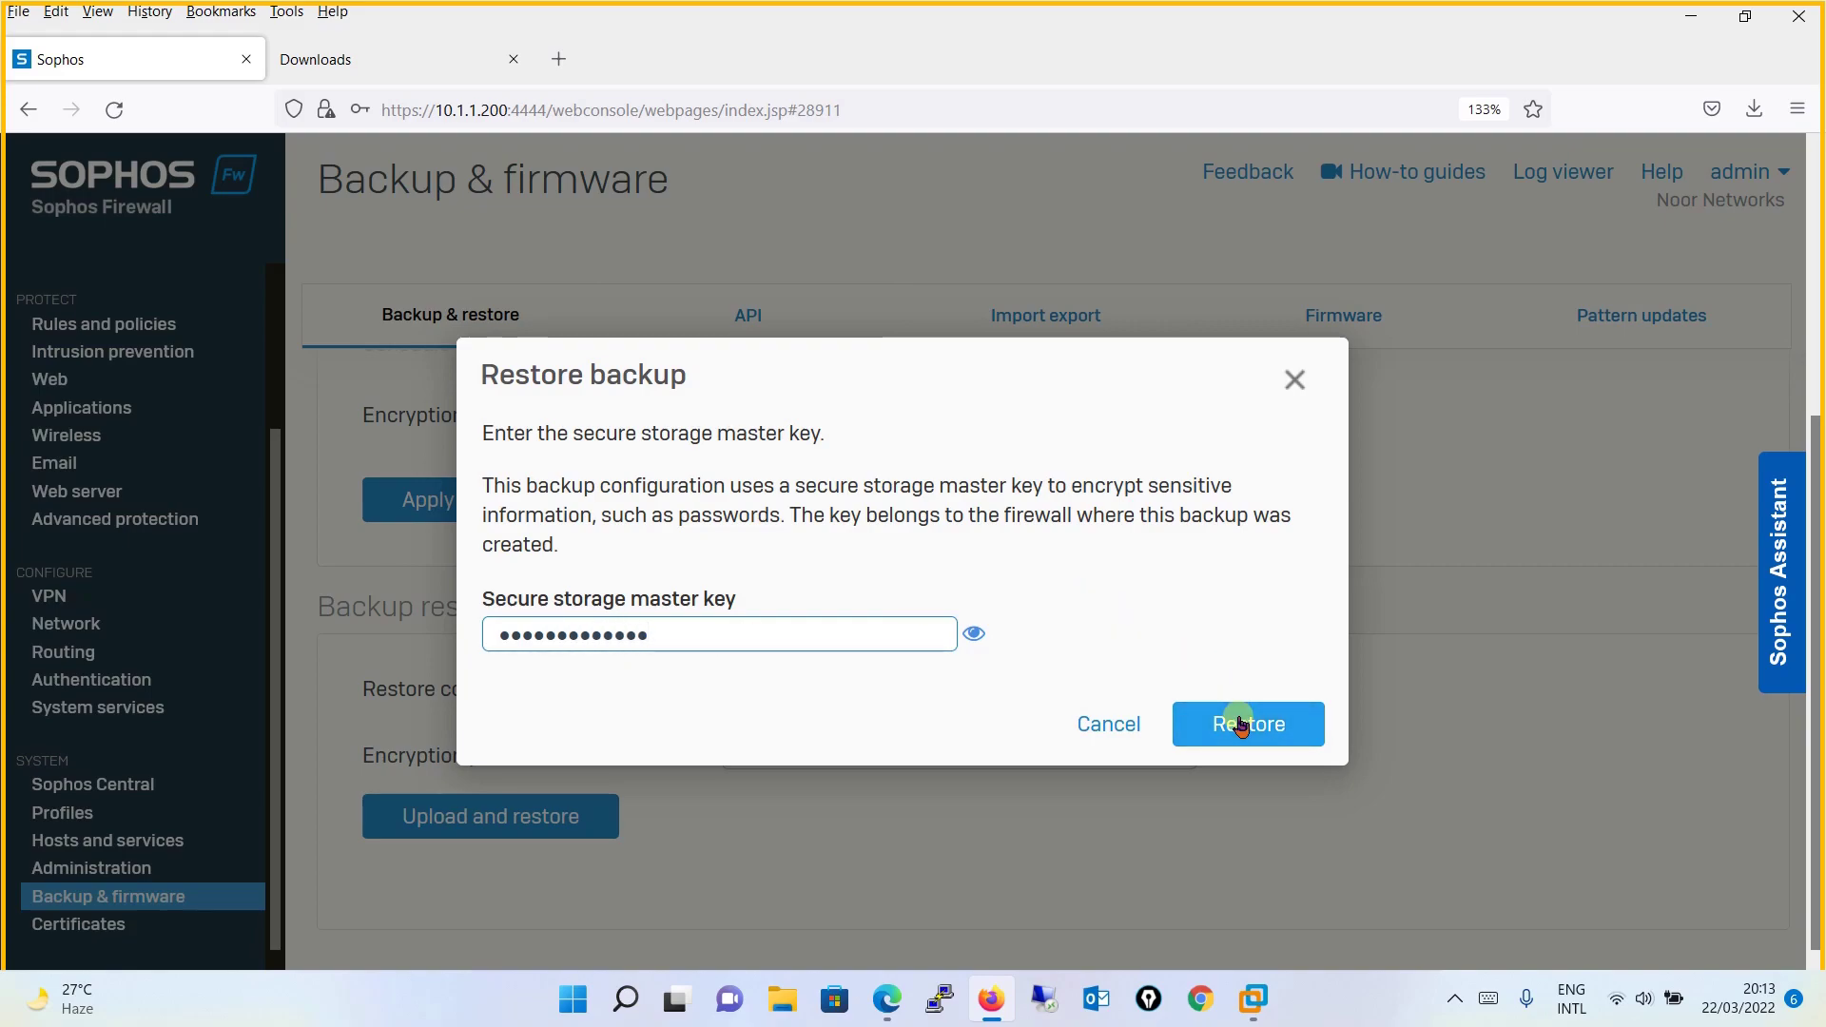
pyautogui.click(1241, 722)
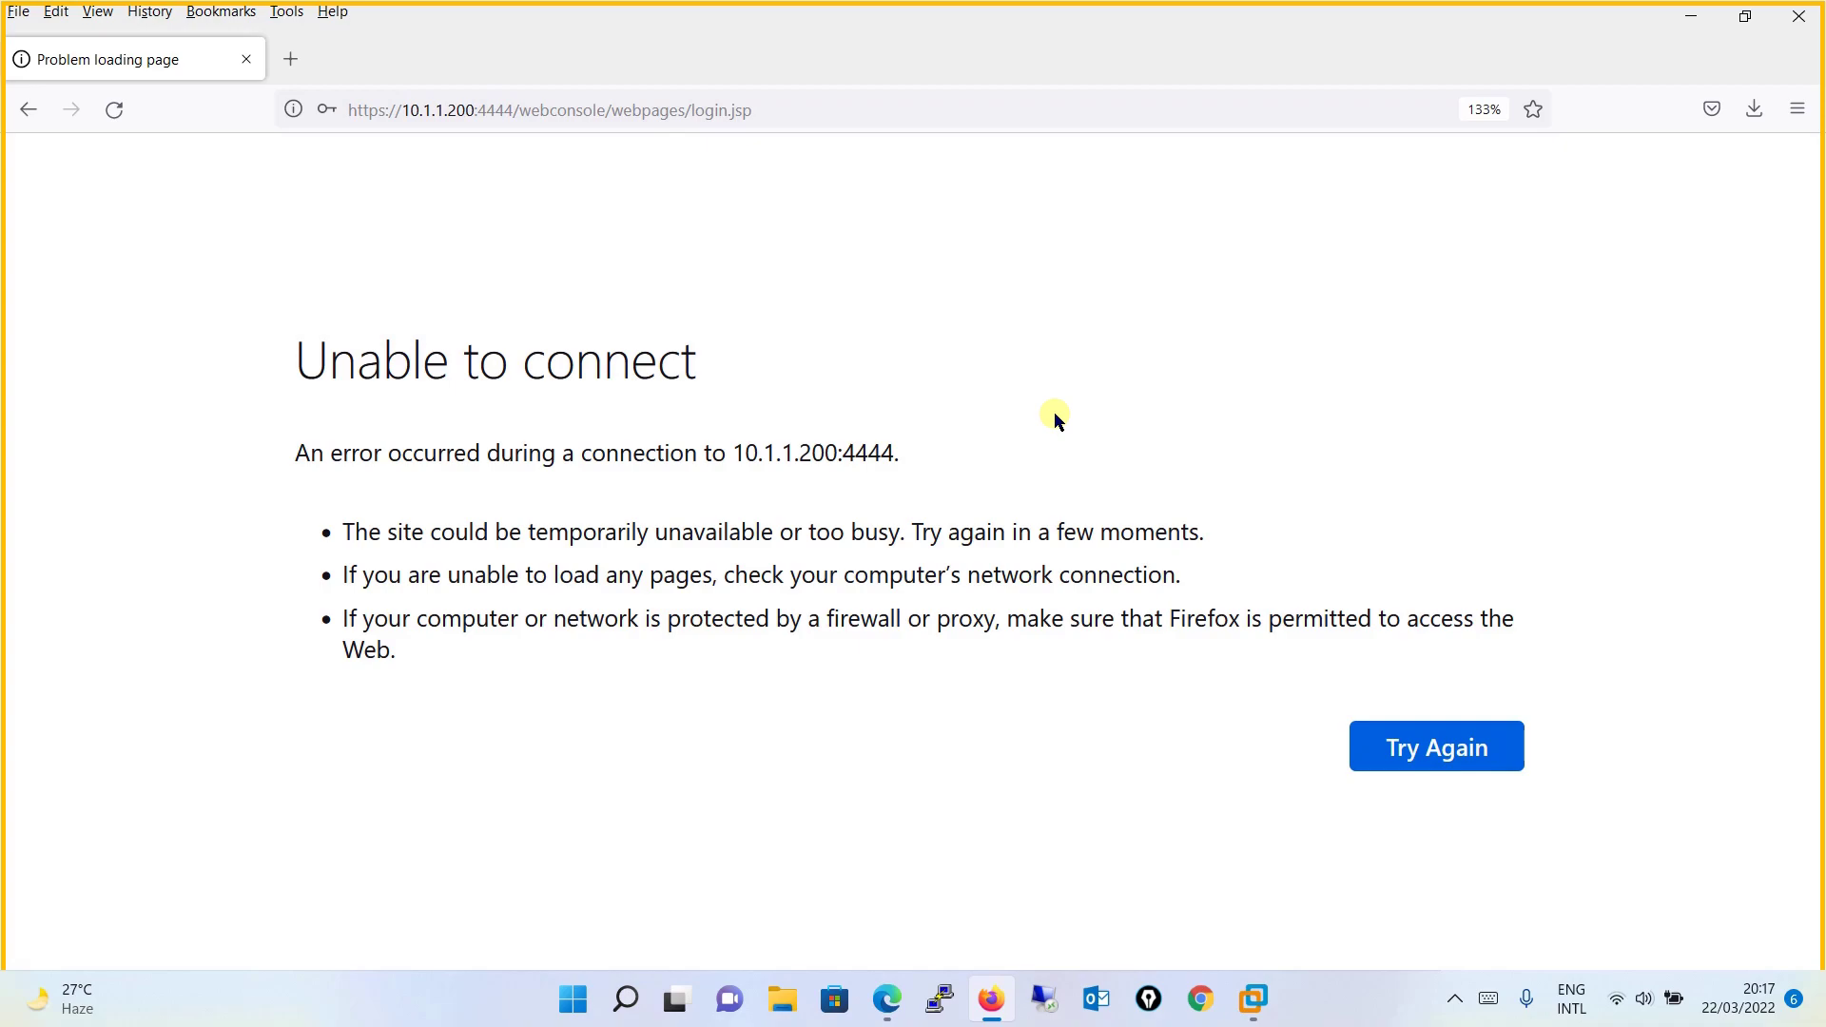
# Reload the firewall page at 10.1.1.200:4444 to see whether it has come back after rebooting
pyautogui.press('F5')
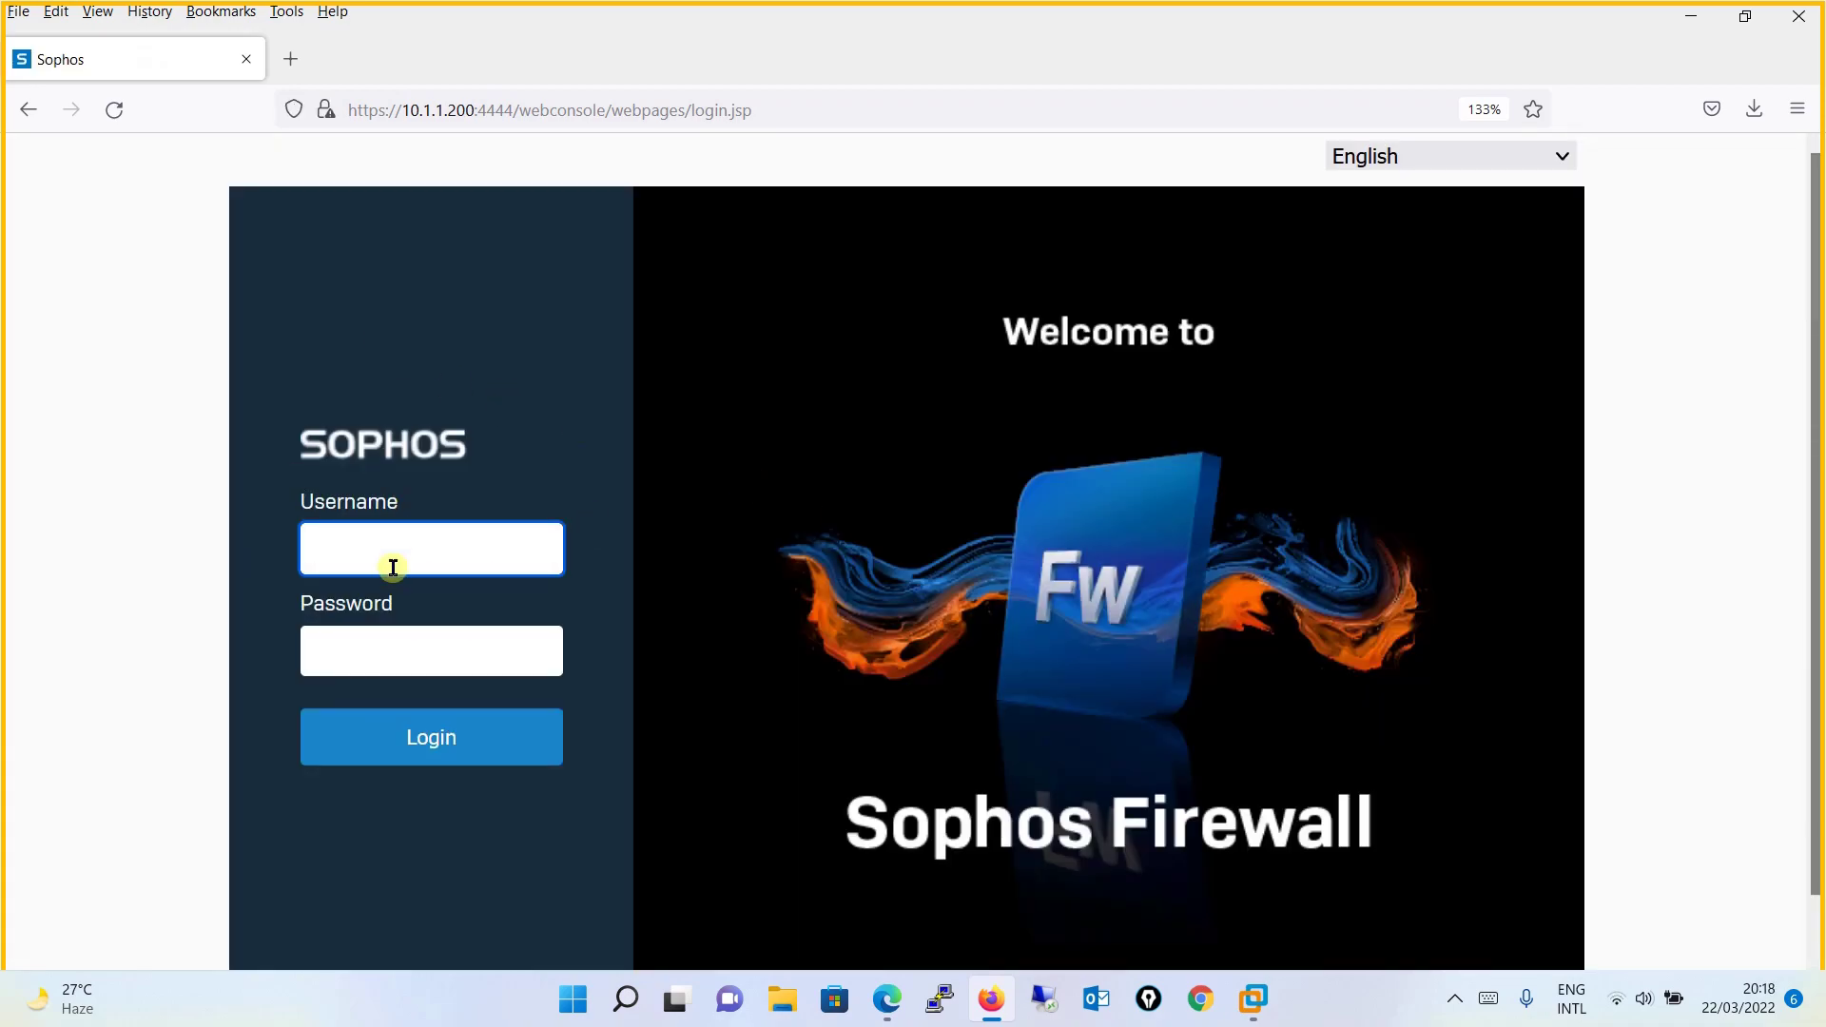
# Sign in to the web console as admin with the account password
pyautogui.click(399, 556)
pyautogui.write('admin')
pyautogui.press('Tab')
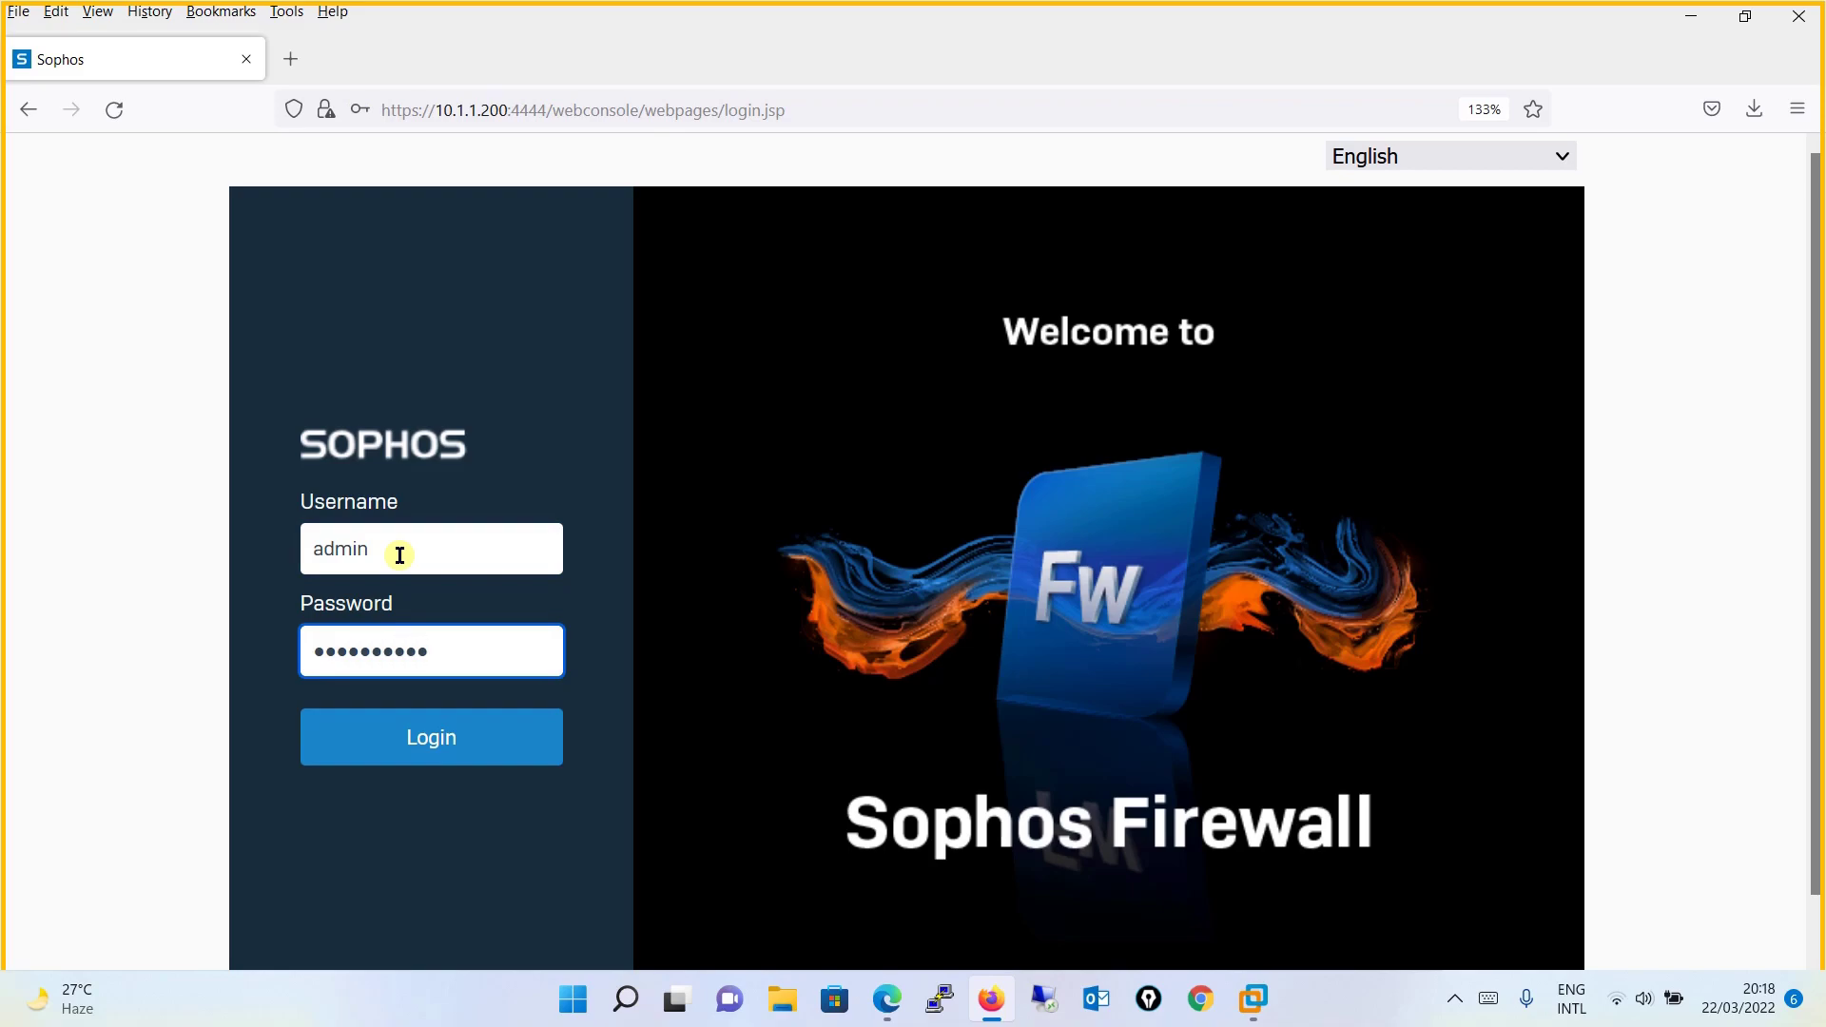
pyautogui.press('Return')
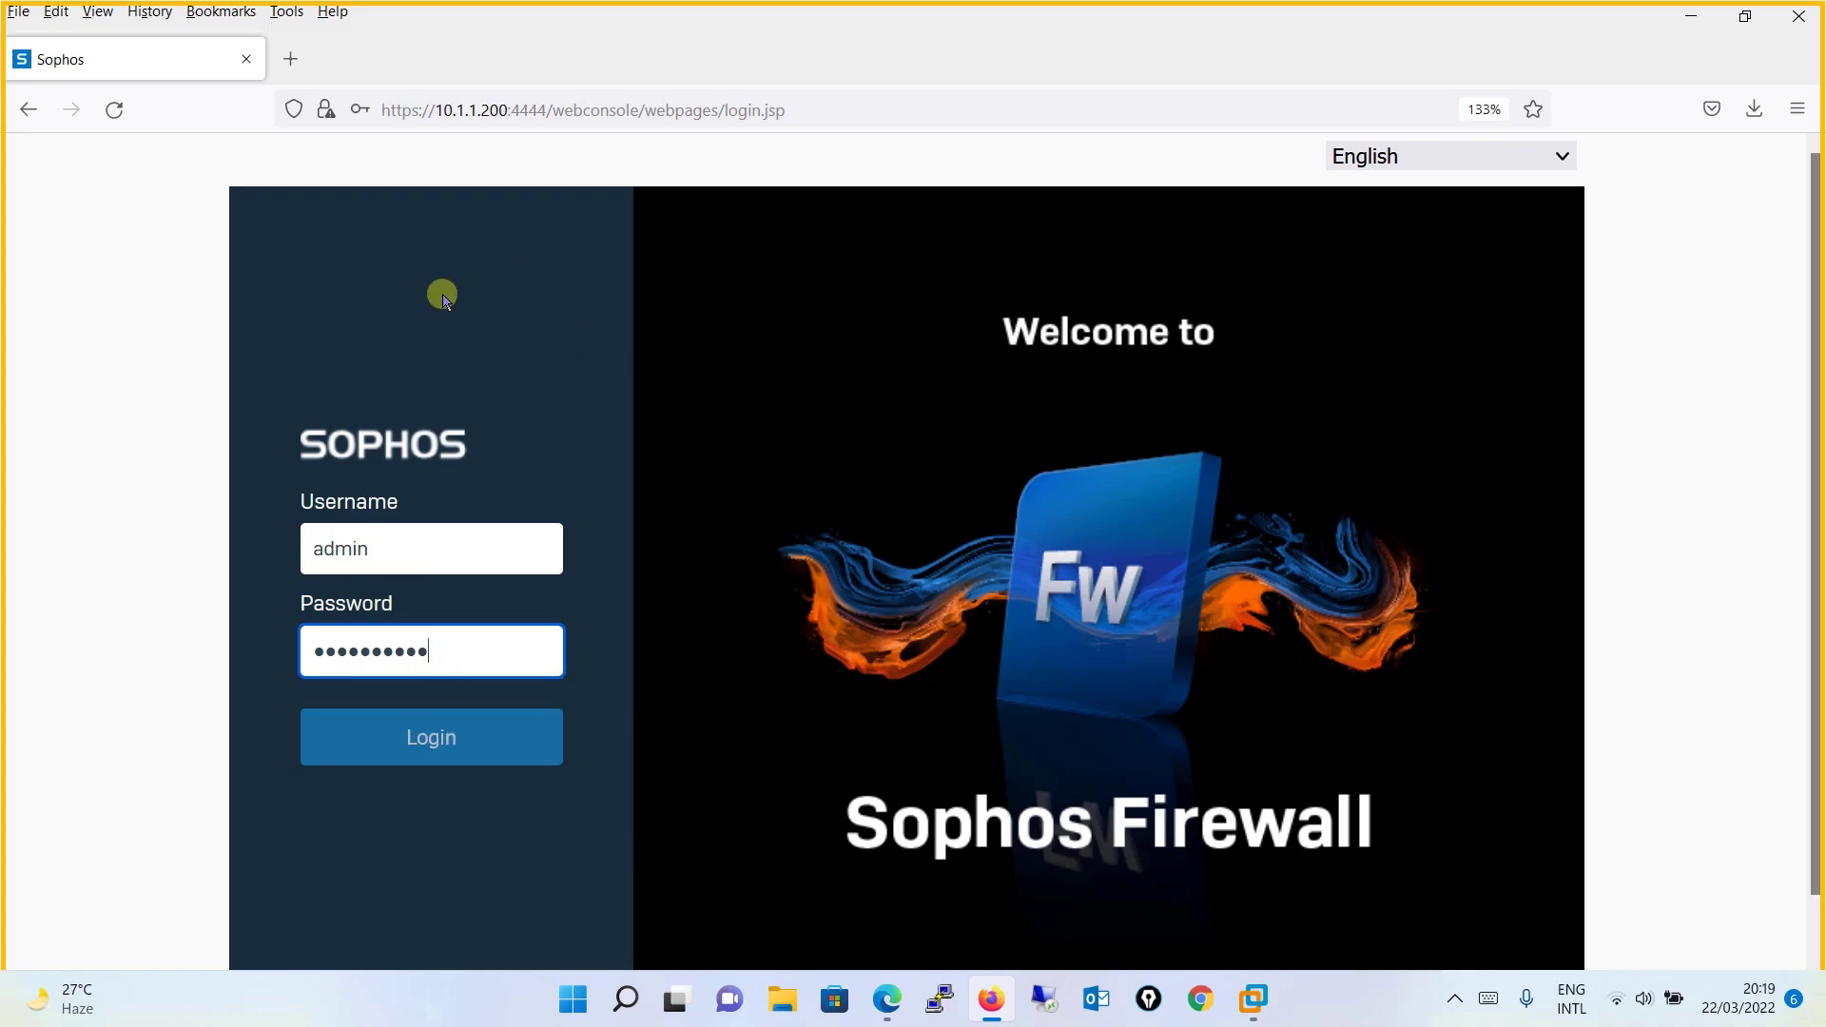
pyautogui.press('Return')
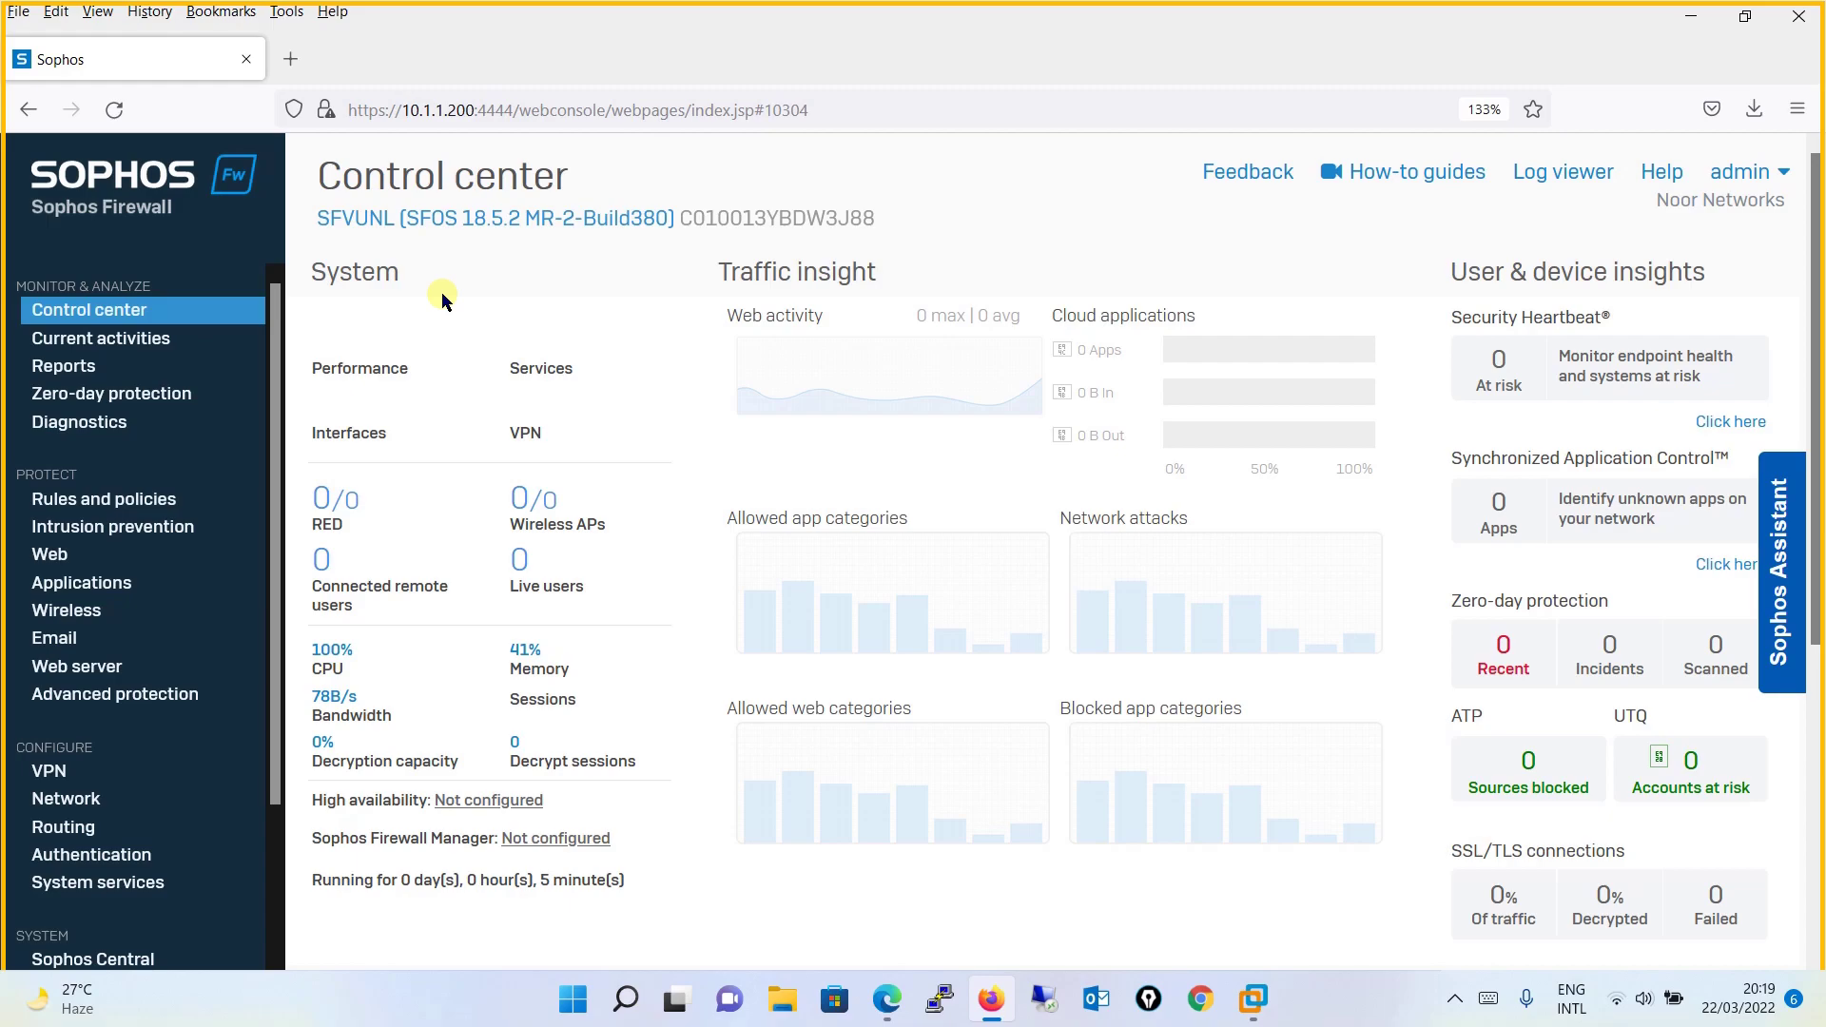
# Confirm VPN-Rule is listed beside LAN-to-WAN in the firewall rules, then go to Backup & firmware
pyautogui.click(176, 504)
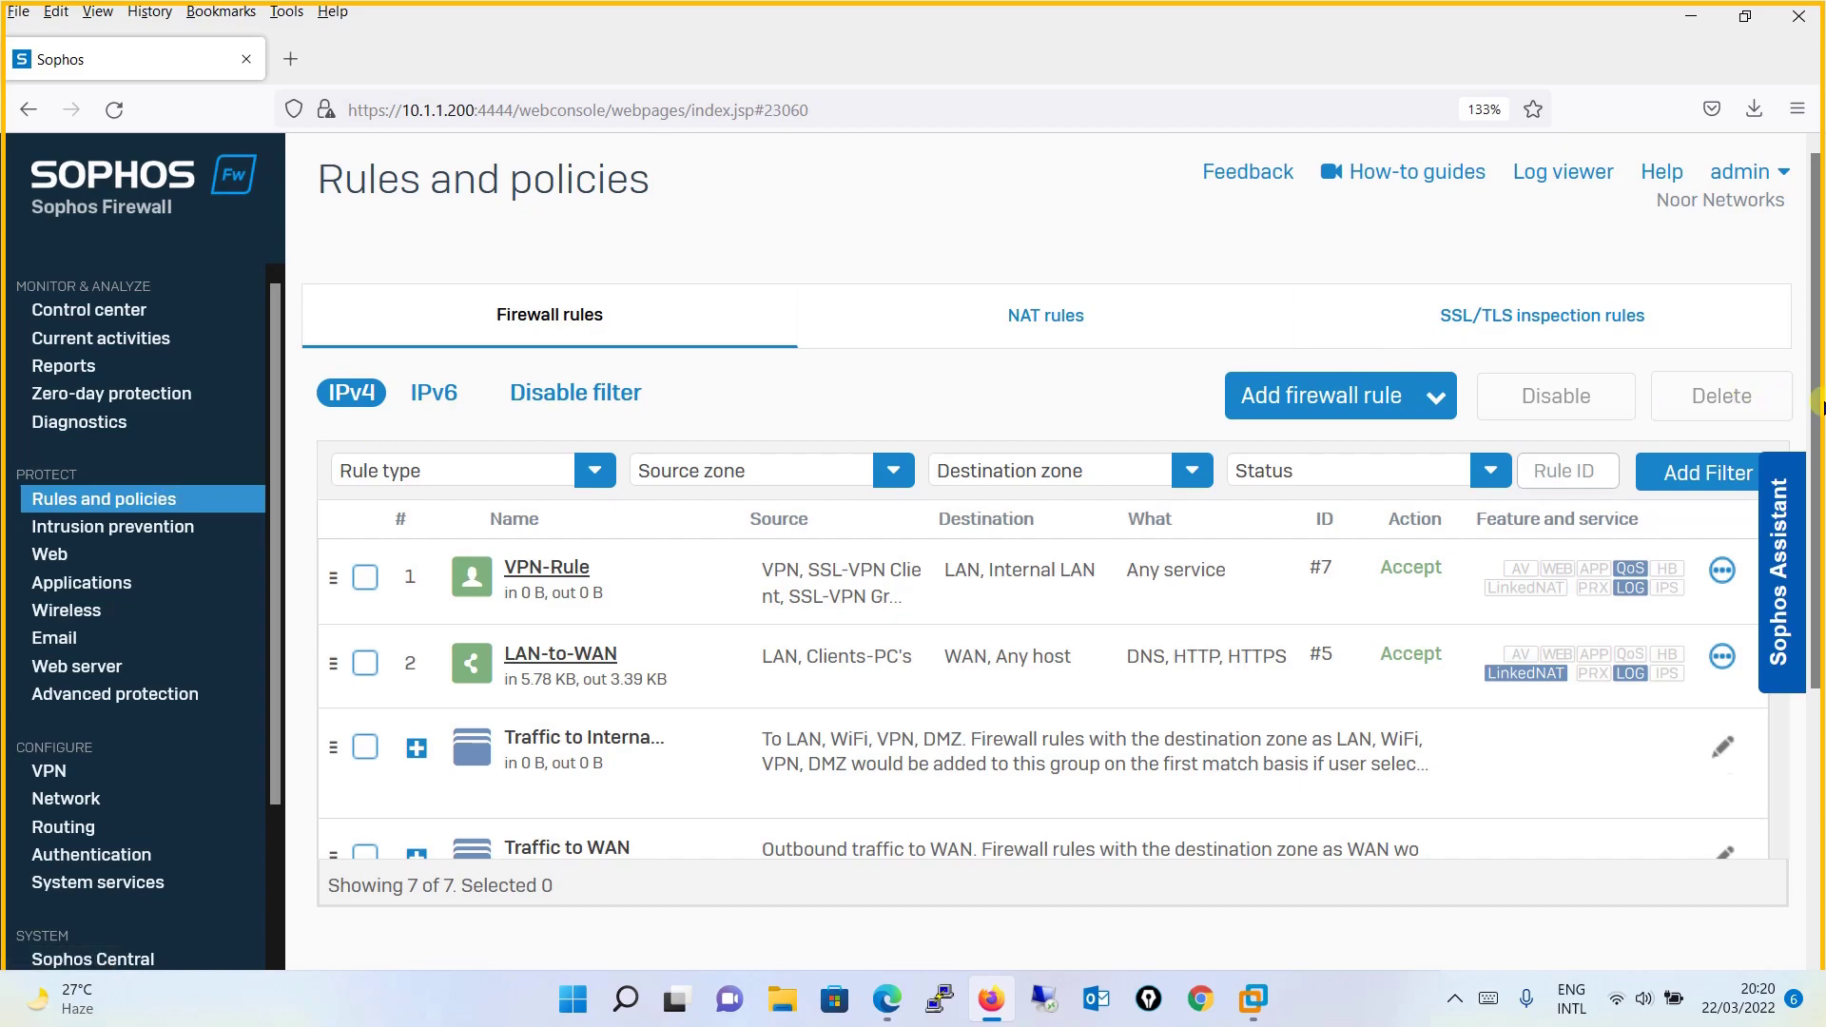
pyautogui.scroll(-1, 1813, 409)
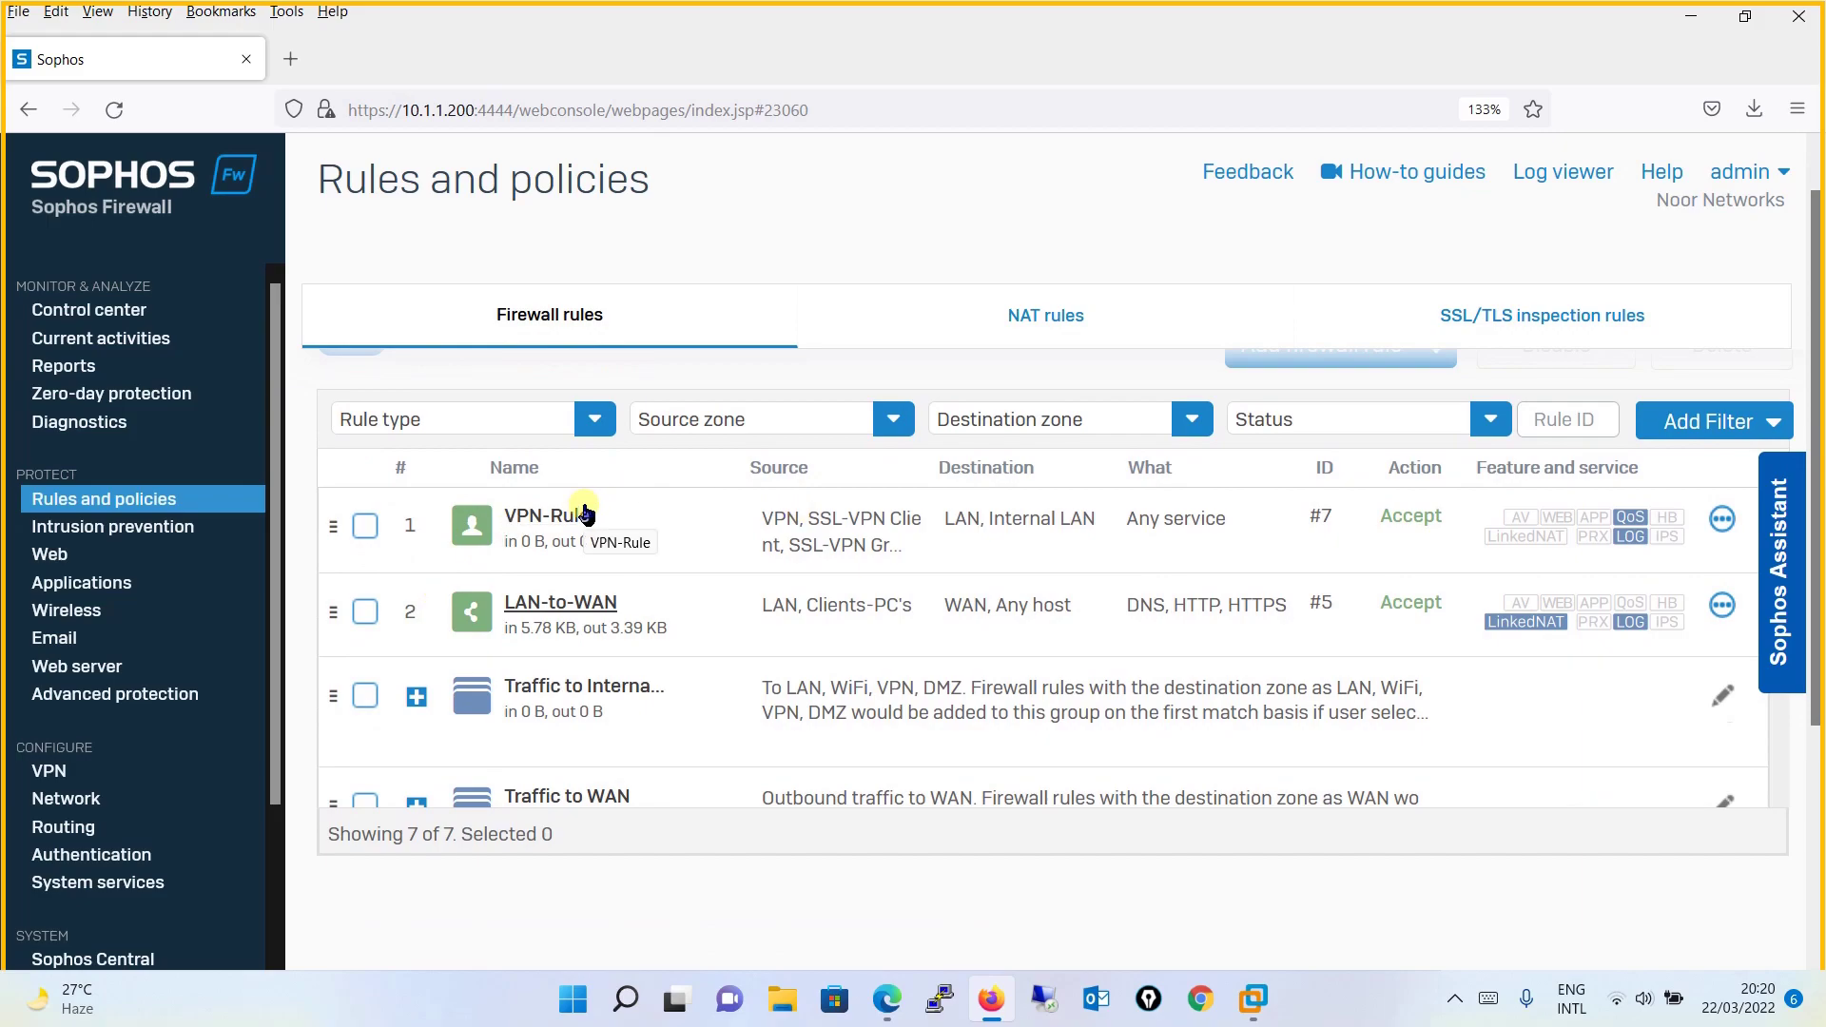
pyautogui.moveTo(272, 608); pyautogui.dragTo(262, 825)
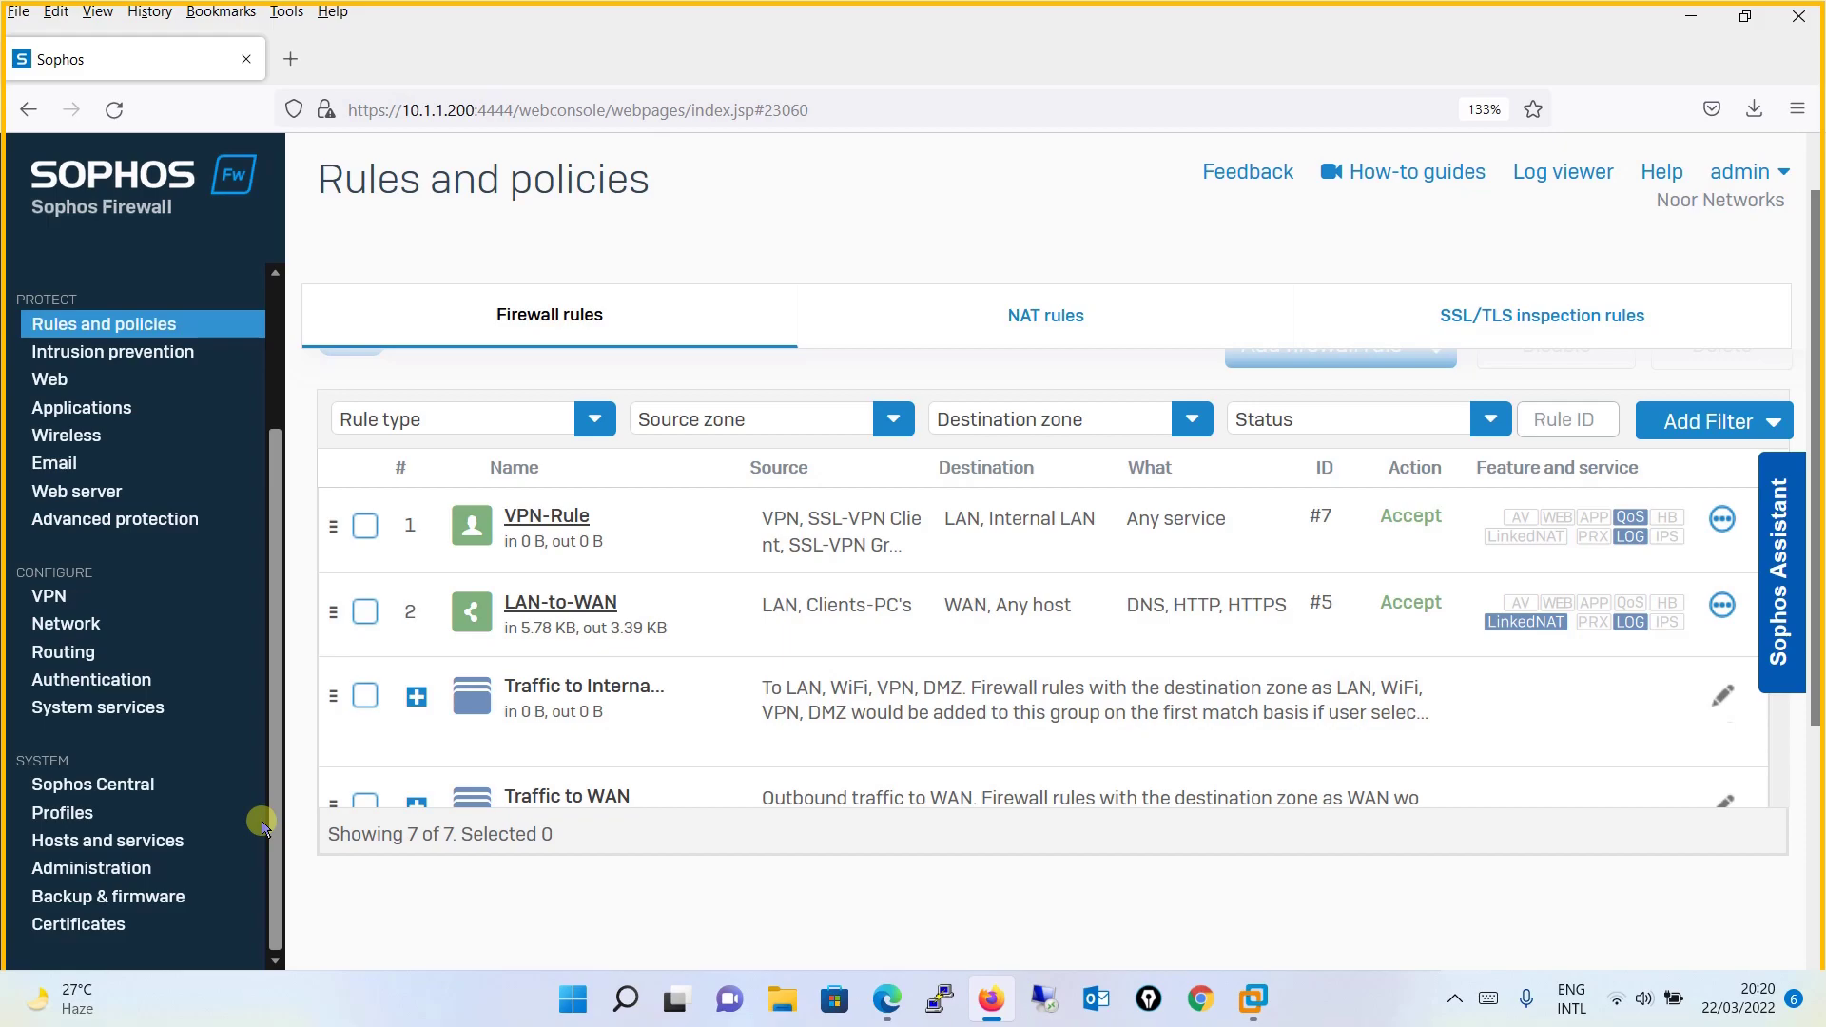
pyautogui.click(150, 898)
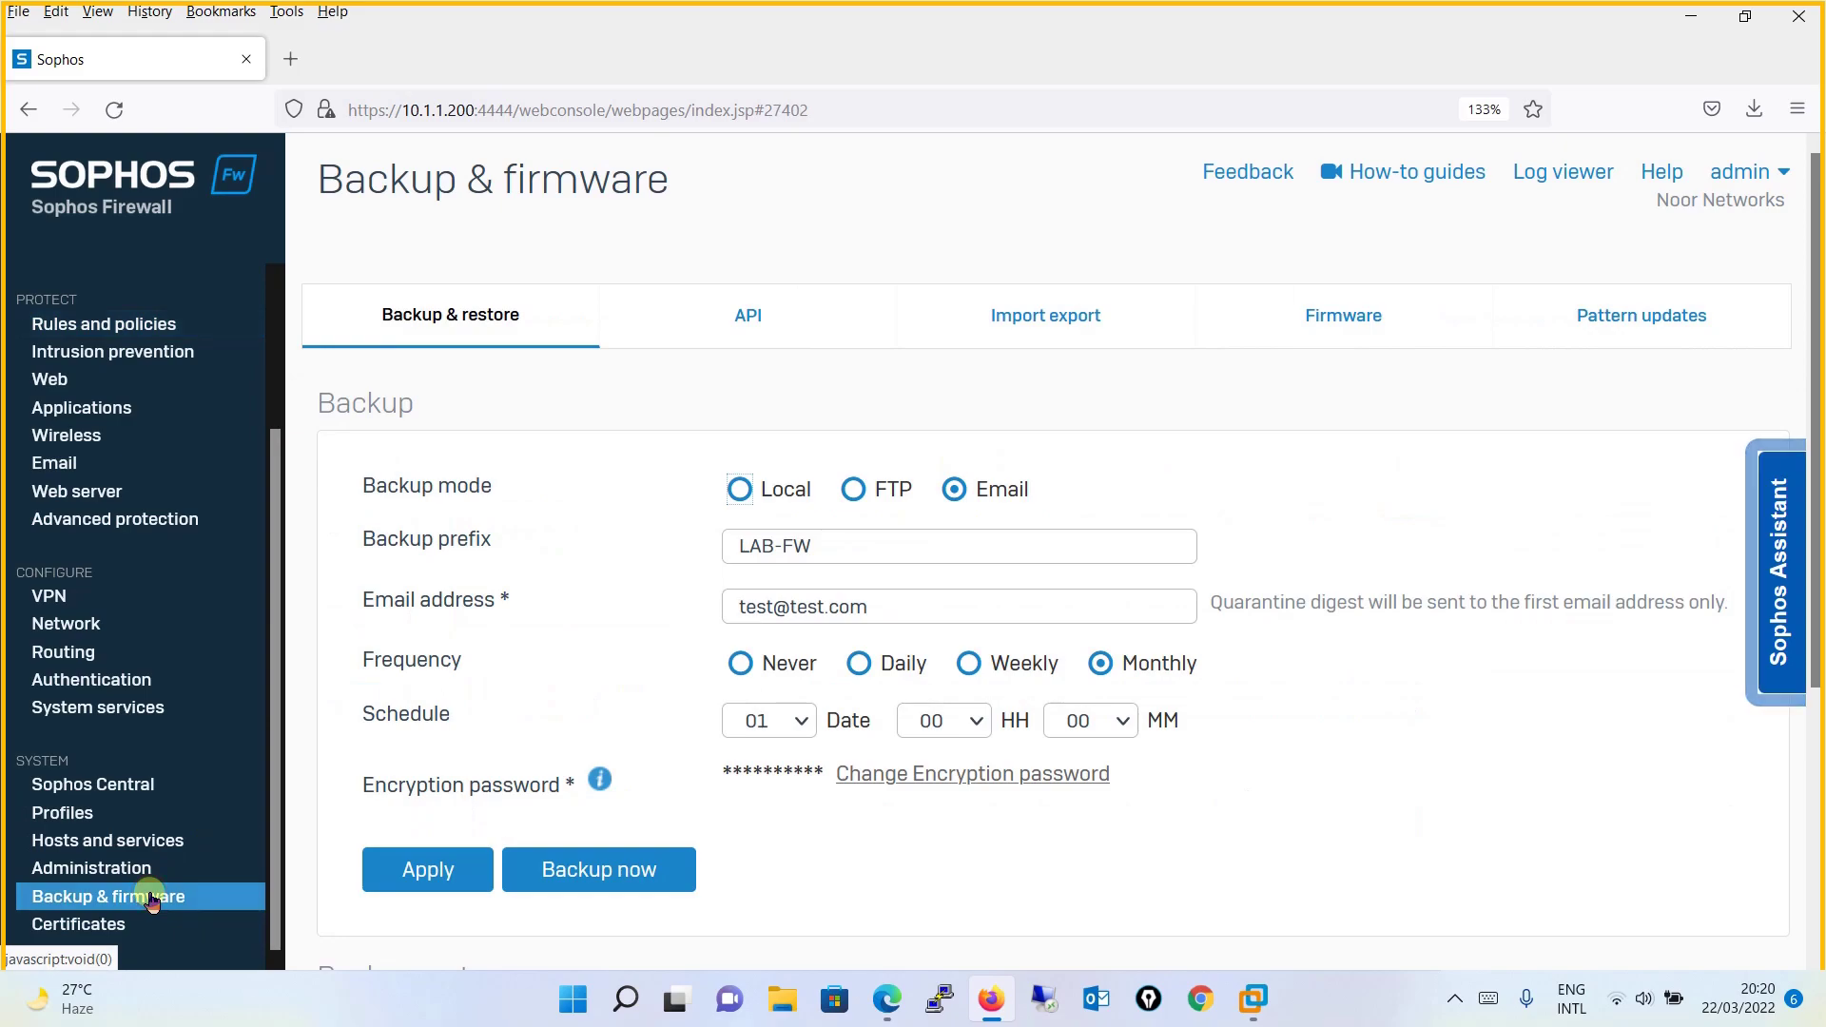